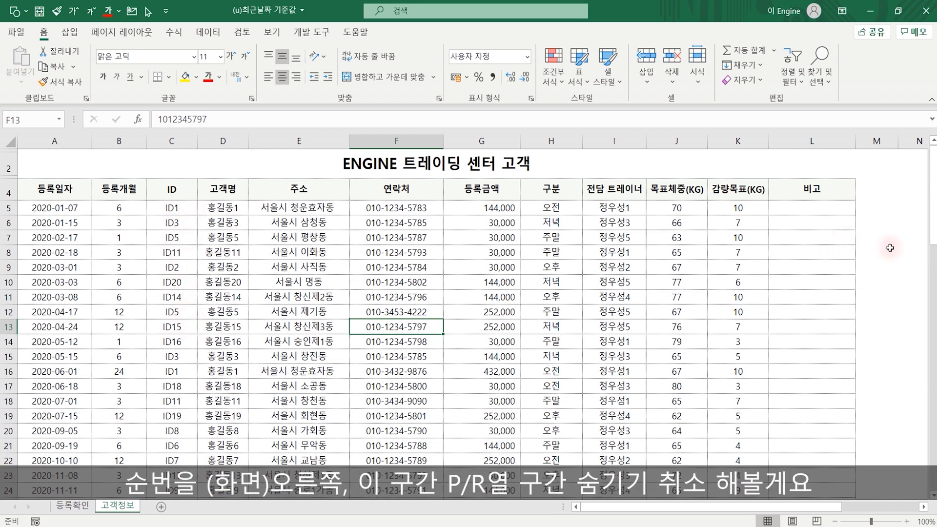
# Step: Unhide the hidden column between columns P and R on the 고객정보 sheet
pyautogui.hscroll(3, 187, 323)
pyautogui.moveTo(671, 140); pyautogui.dragTo(703, 147)
pyautogui.rightClick(695, 258)
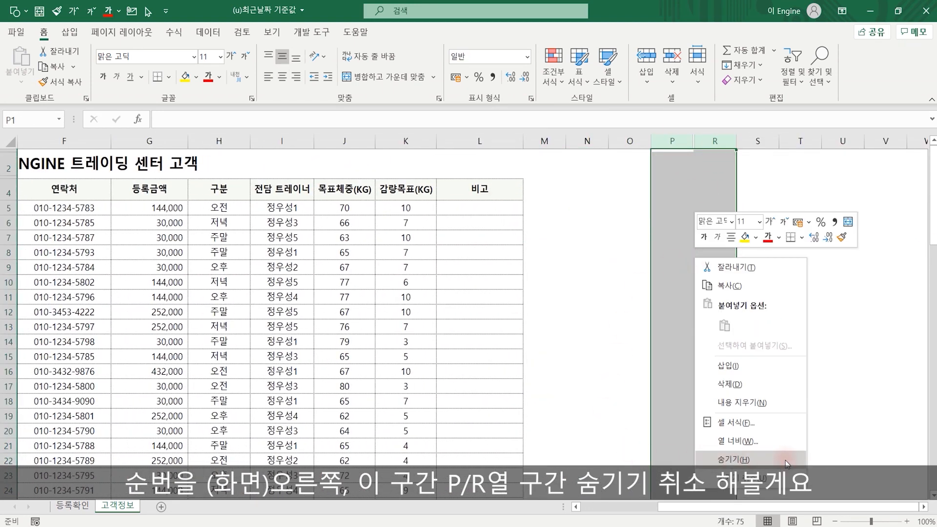
pyautogui.click(732, 478)
pyautogui.click(592, 370)
# Step: Examine the sequential ID list in column Q and compare it with the registered IDs in column C
pyautogui.moveTo(709, 212); pyautogui.dragTo(713, 506)
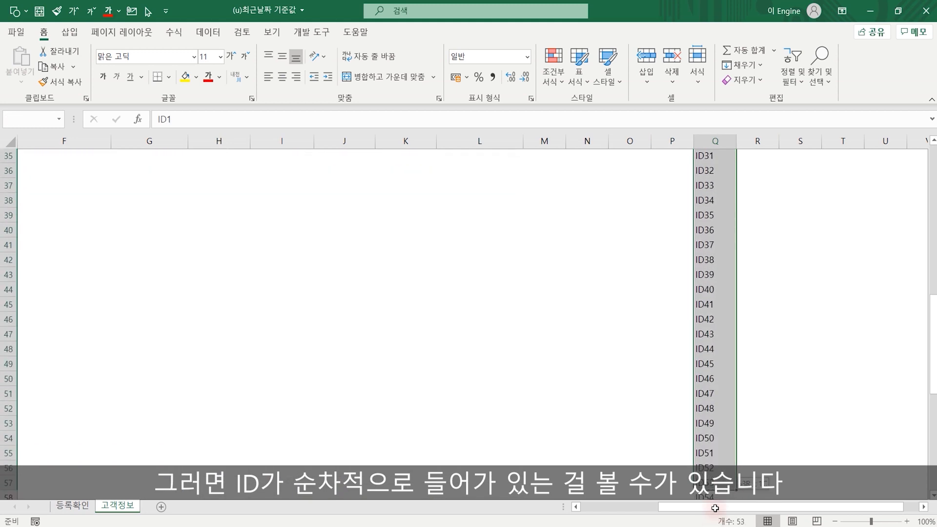
pyautogui.click(712, 350)
pyautogui.scroll(12, 255, 352)
pyautogui.hscroll(-3, 255, 352)
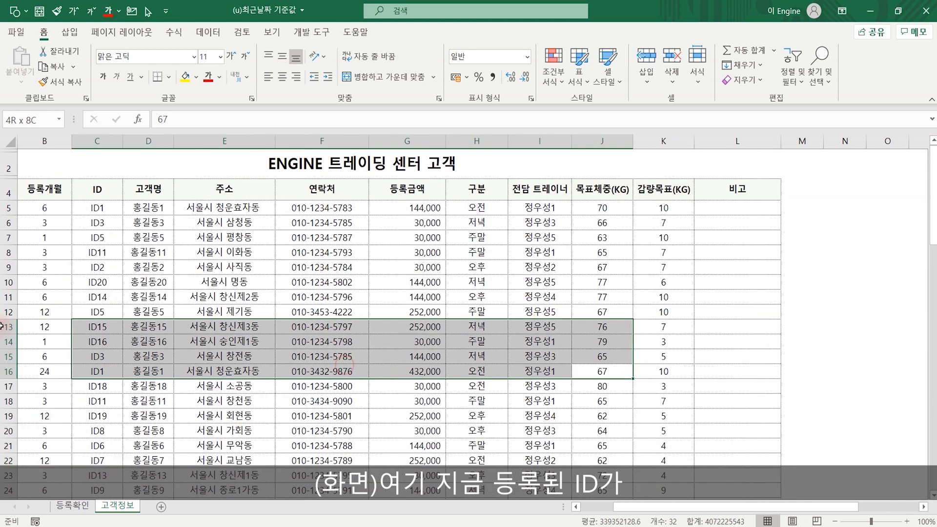
pyautogui.click(172, 252)
pyautogui.scroll(-3, 156, 386)
pyautogui.scroll(2, 137, 262)
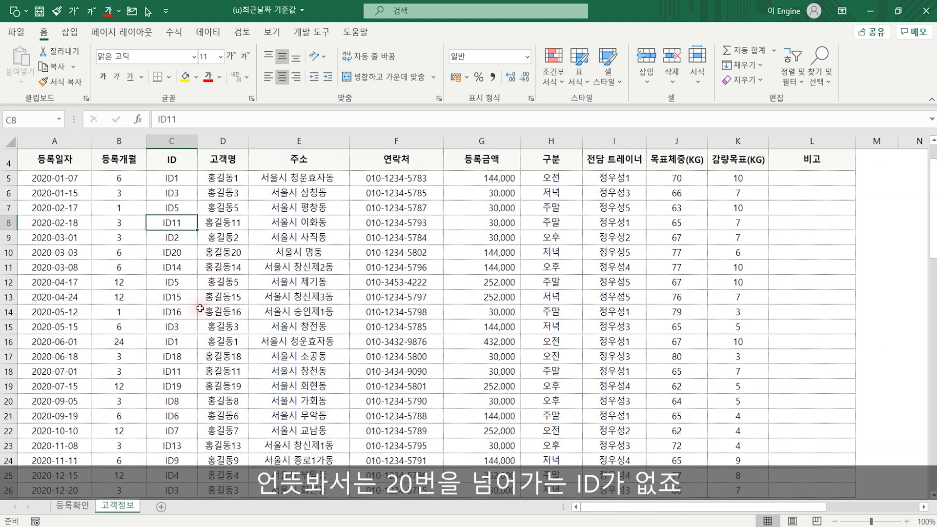
pyautogui.hscroll(4, 834, 337)
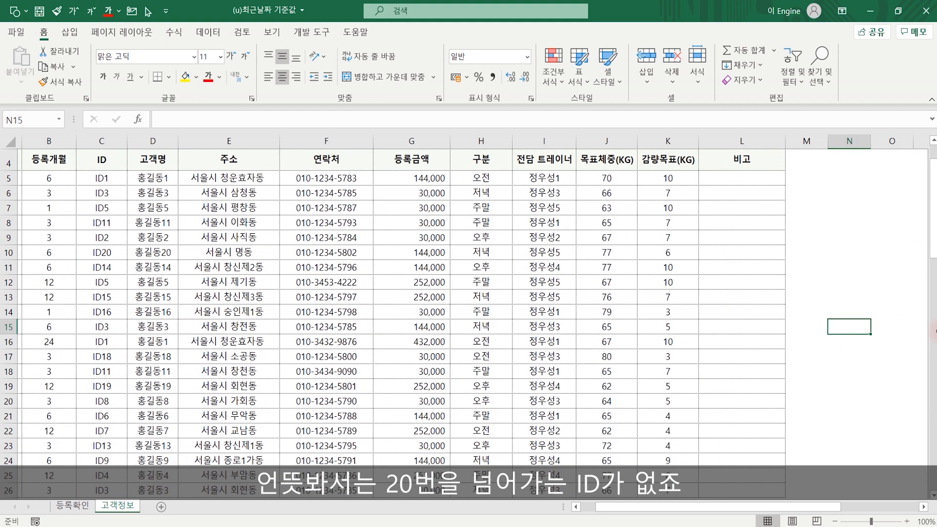
pyautogui.click(809, 346)
pyautogui.scroll(-10, 796, 361)
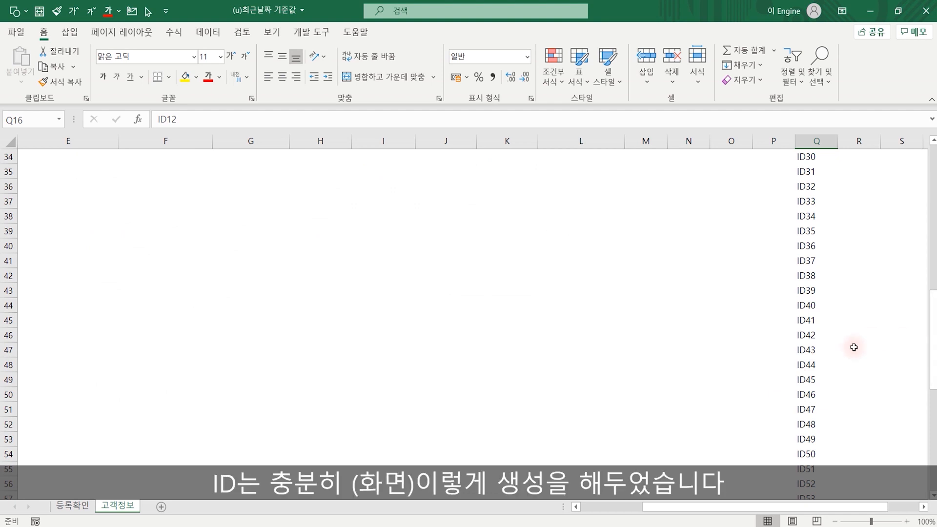
pyautogui.scroll(11, 855, 342)
pyautogui.click(730, 307)
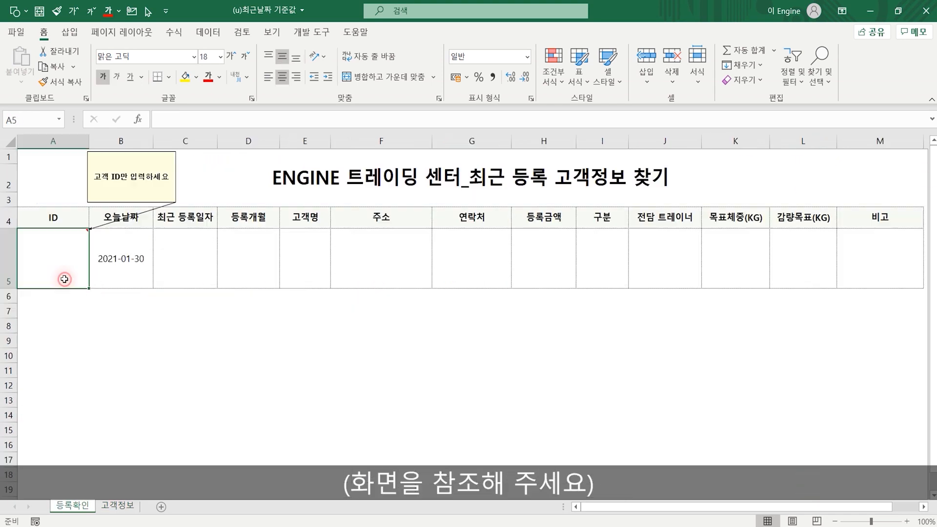
# Step: Apply list data validation to cell A5 of the 등록확인 sheet with the source =고객정보!$Q$5:$Q$79
pyautogui.click(208, 32)
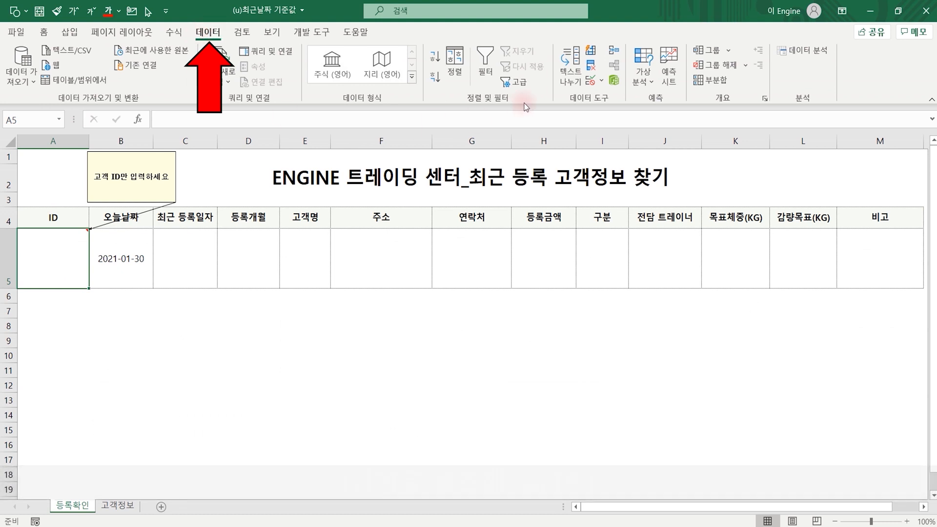
pyautogui.click(592, 84)
pyautogui.click(549, 254)
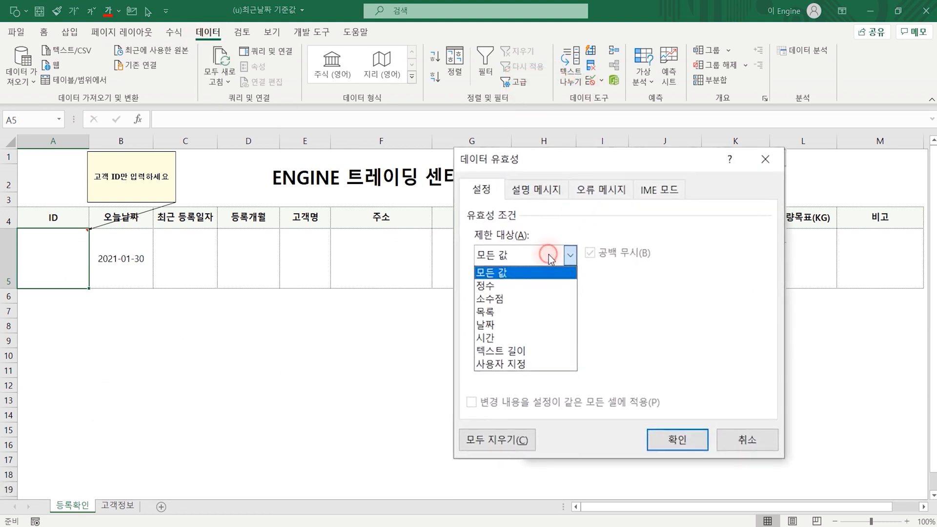
pyautogui.click(440, 290)
pyautogui.click(443, 317)
pyautogui.click(117, 506)
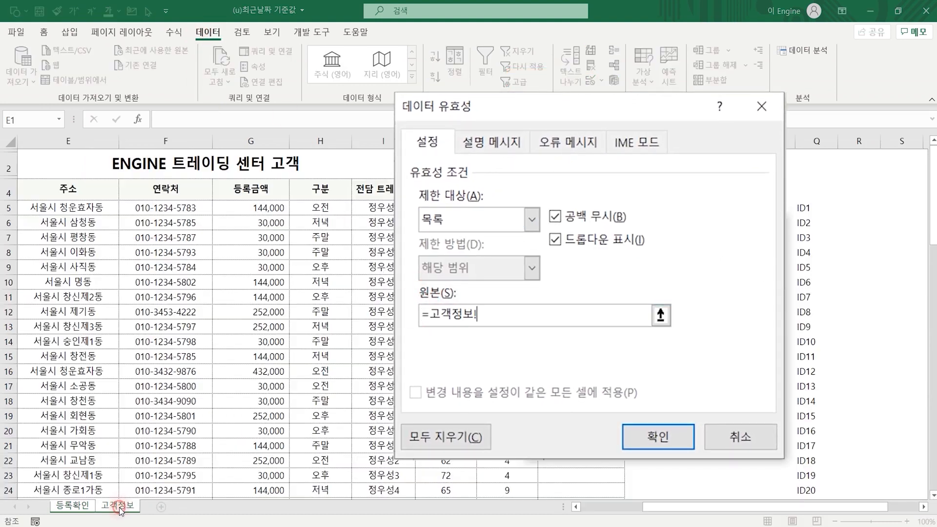
pyautogui.moveTo(810, 208); pyautogui.dragTo(820, 453)
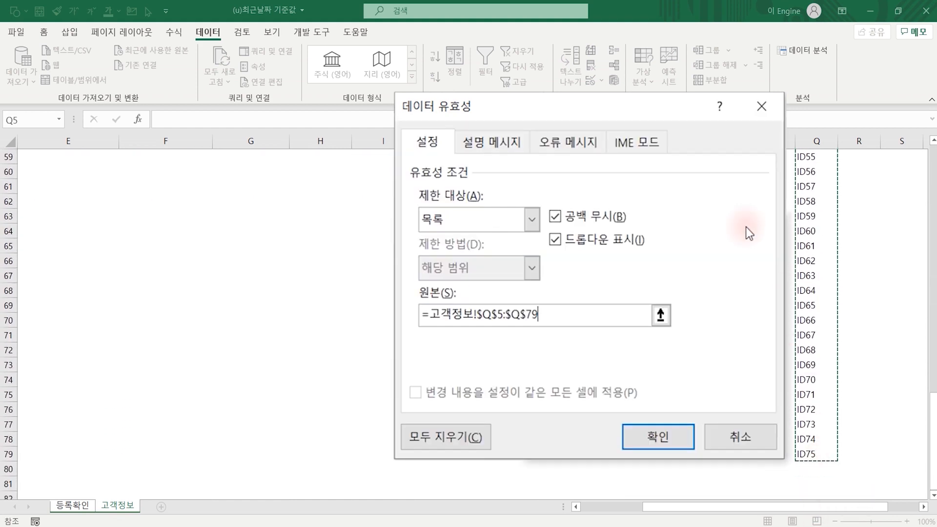
pyautogui.click(659, 437)
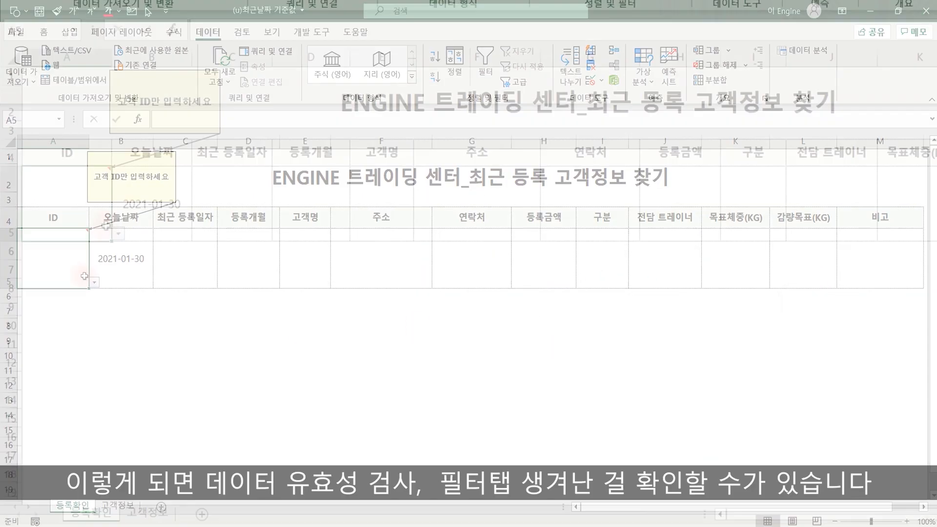
# Step: Browse the new drop-down list in cell A5 and choose ID2
pyautogui.click(118, 234)
pyautogui.moveTo(115, 273); pyautogui.dragTo(121, 287)
pyautogui.scroll(-9, 122, 291)
pyautogui.click(205, 324)
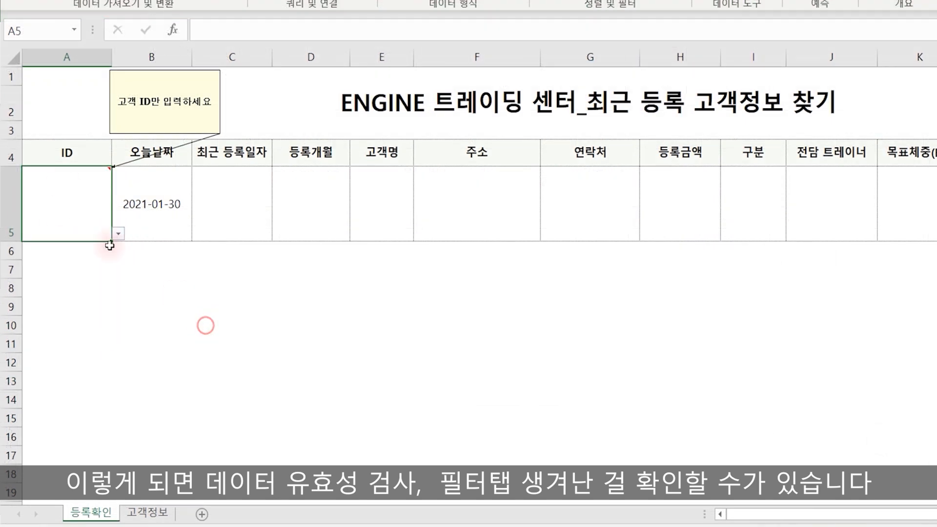
pyautogui.click(118, 234)
pyautogui.click(68, 260)
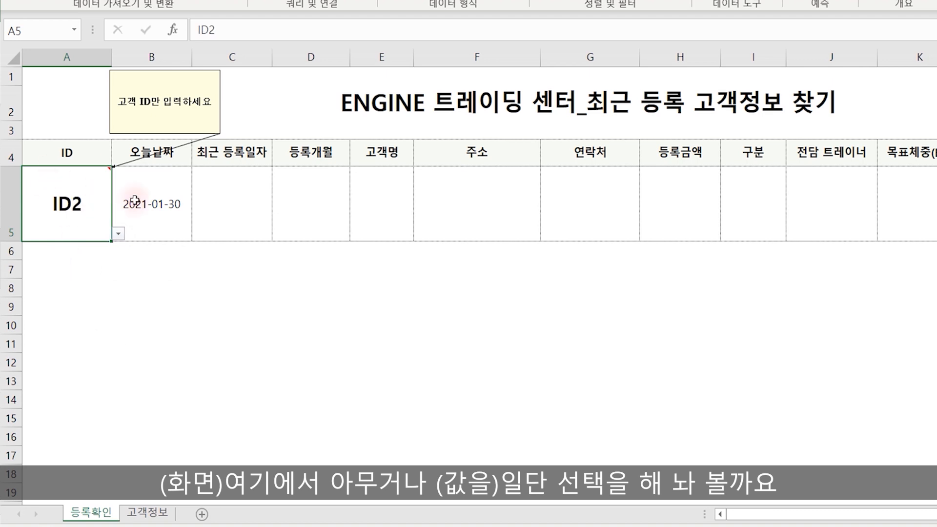
# Step: Begin a MAX formula in cell C8 that checks B5>=고객정보!A5:A26
pyautogui.click(250, 205)
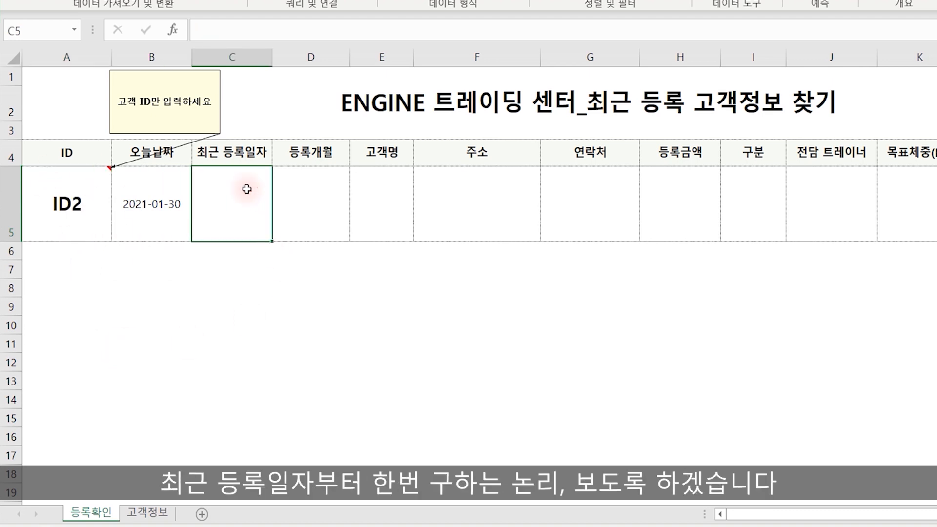
pyautogui.click(221, 285)
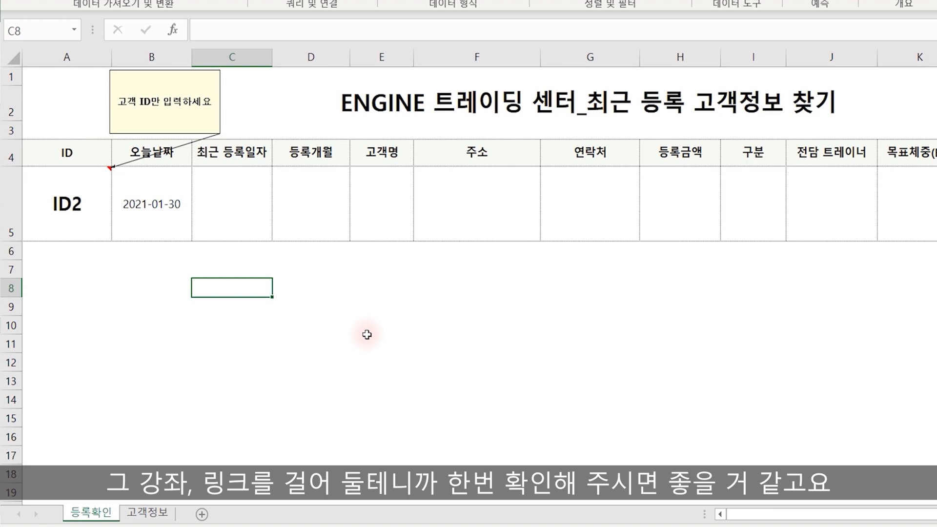
pyautogui.write('=')
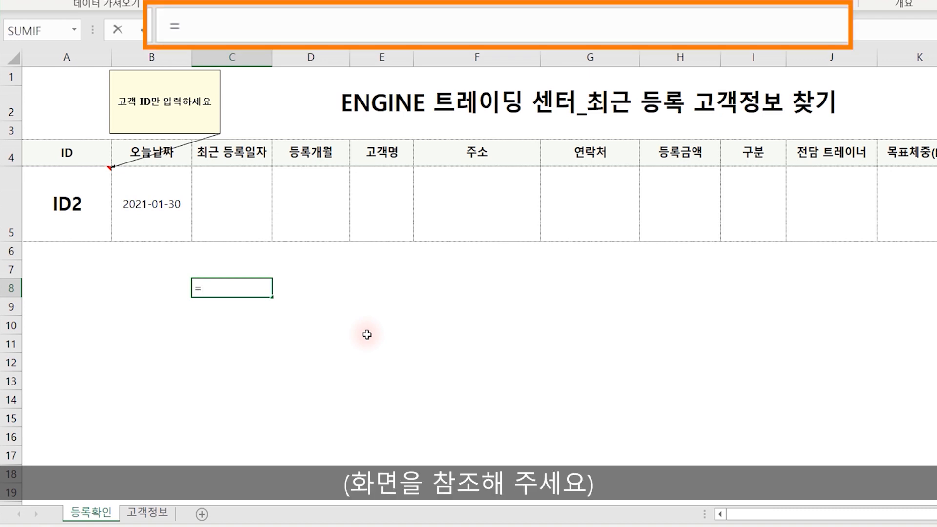
pyautogui.write('max(')
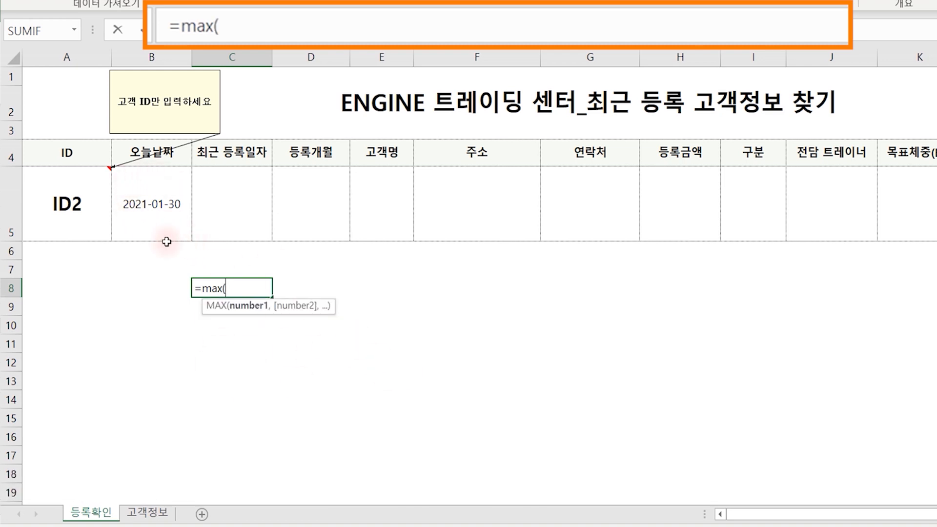
pyautogui.click(157, 214)
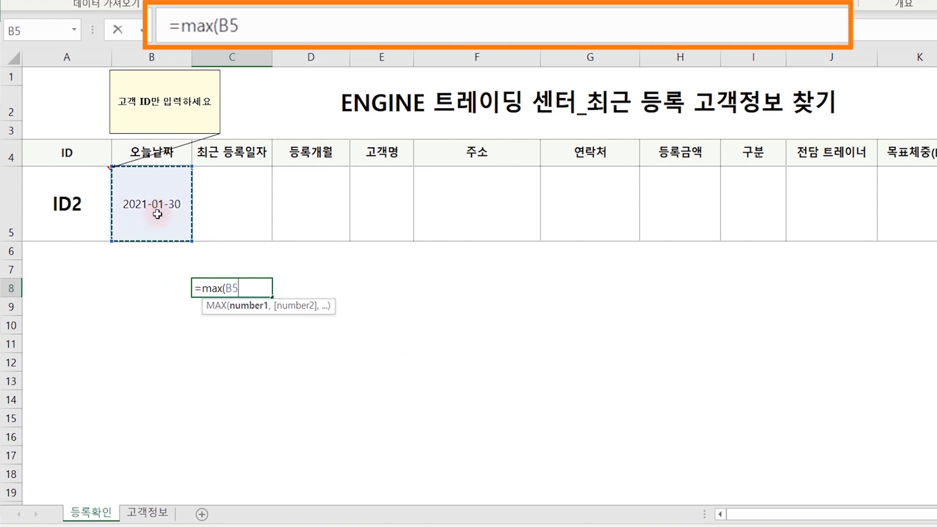
pyautogui.write('>=')
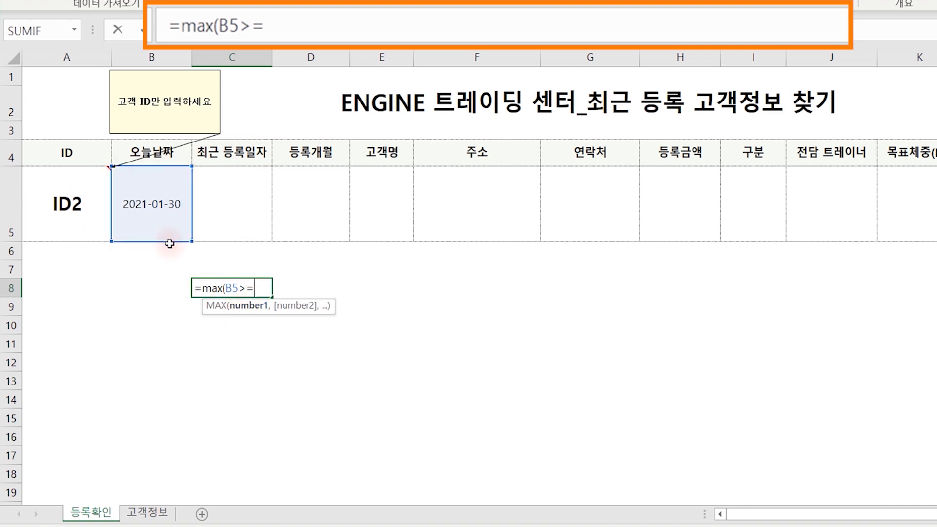
pyautogui.click(146, 511)
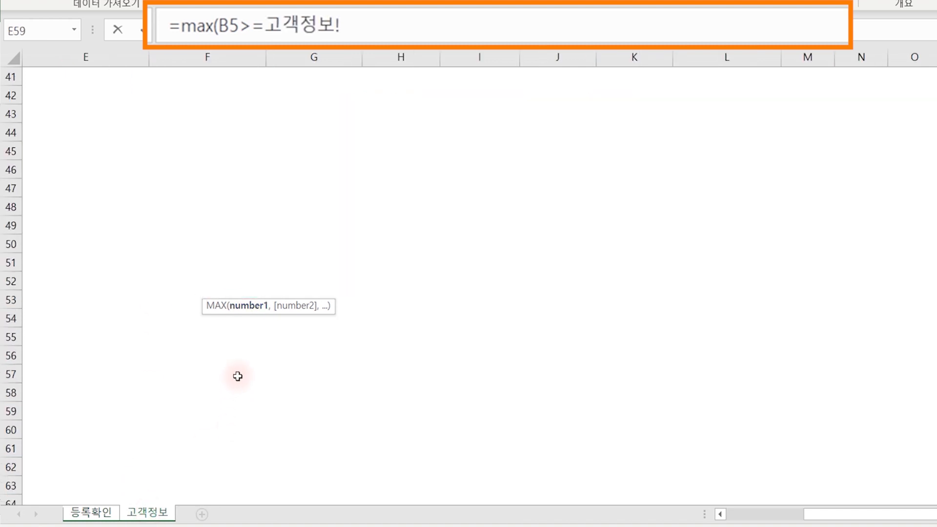
pyautogui.scroll(13, 422, 397)
pyautogui.hscroll(-4, 781, 513)
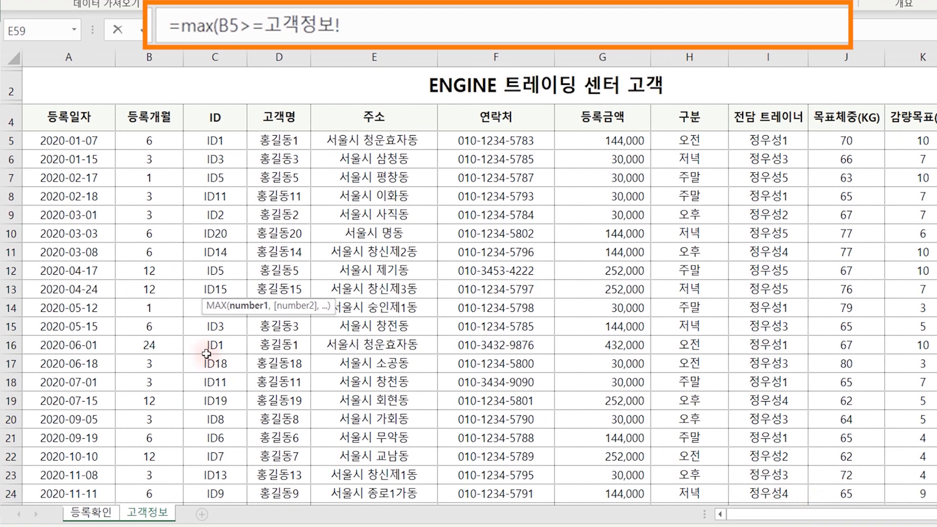
pyautogui.moveTo(76, 138); pyautogui.dragTo(64, 498)
pyautogui.scroll(2, 89, 338)
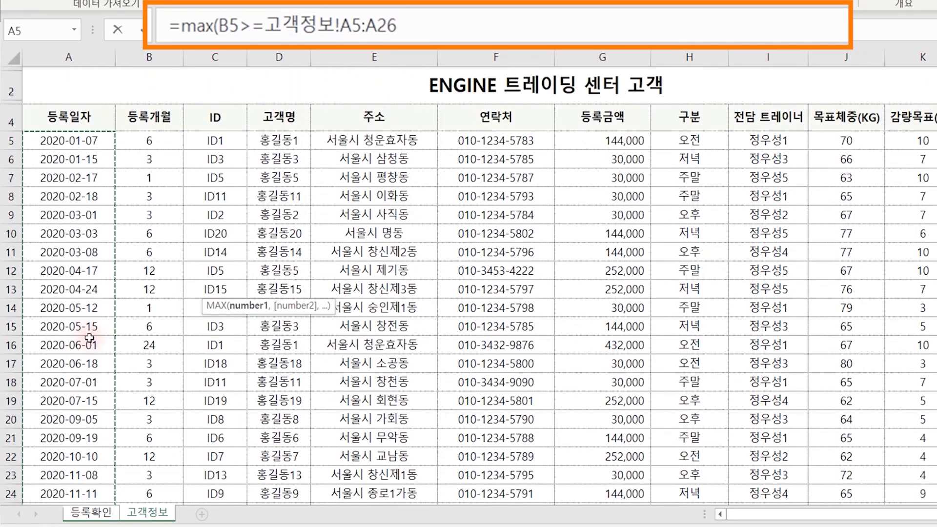
# Step: Enclose the date comparison in its own parentheses and multiply it by the date range (고객정보!A5:A26)
pyautogui.click(225, 28)
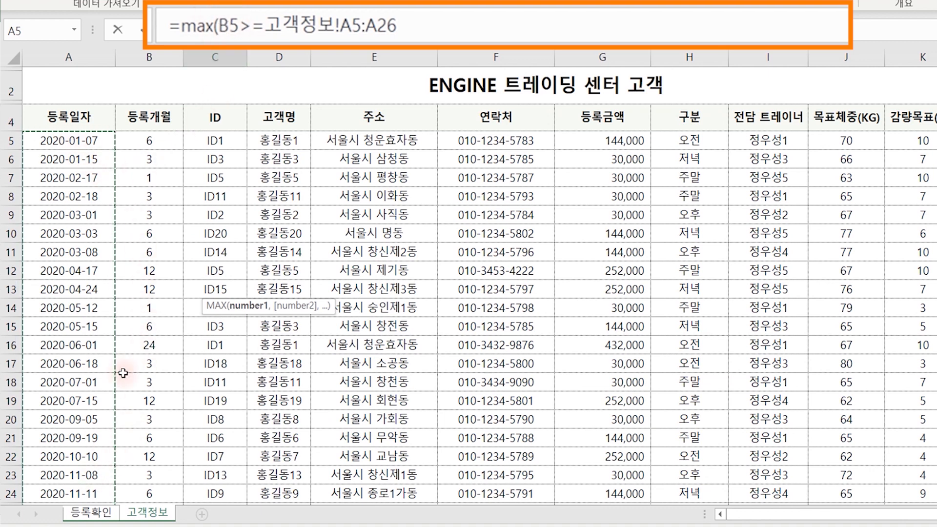
pyautogui.click(288, 24)
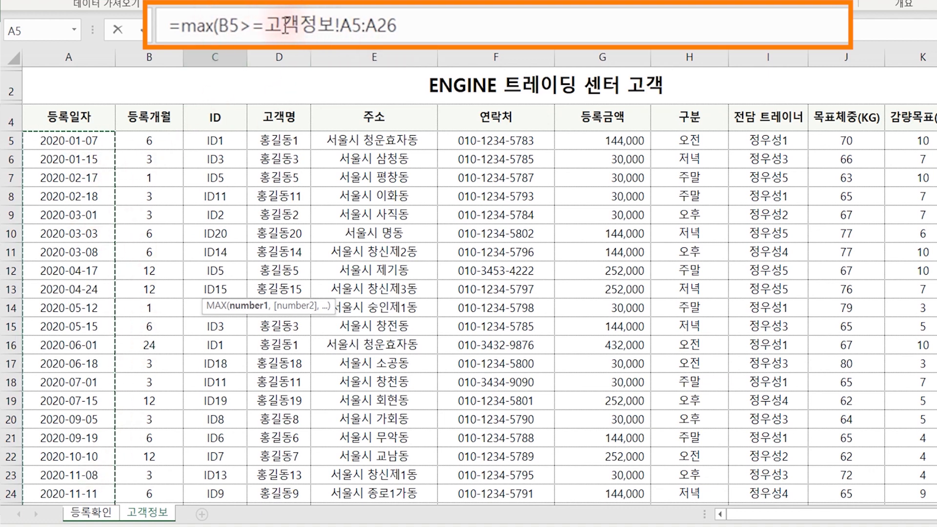
pyautogui.click(273, 27)
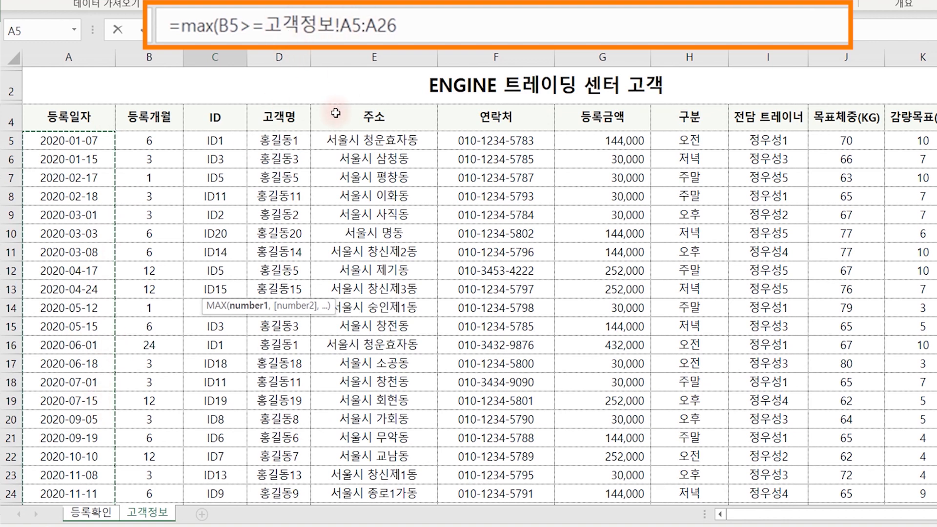
pyautogui.click(445, 18)
pyautogui.click(218, 26)
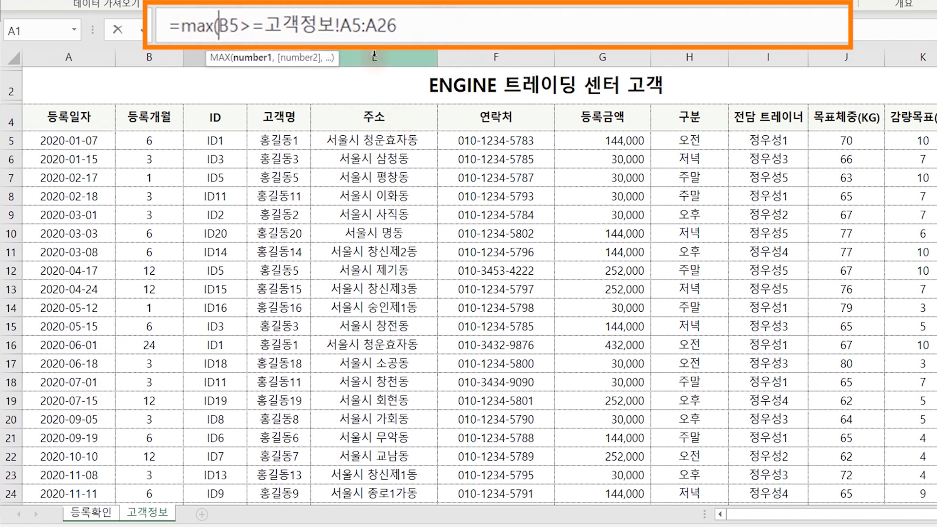
pyautogui.write('(')
pyautogui.click(535, 30)
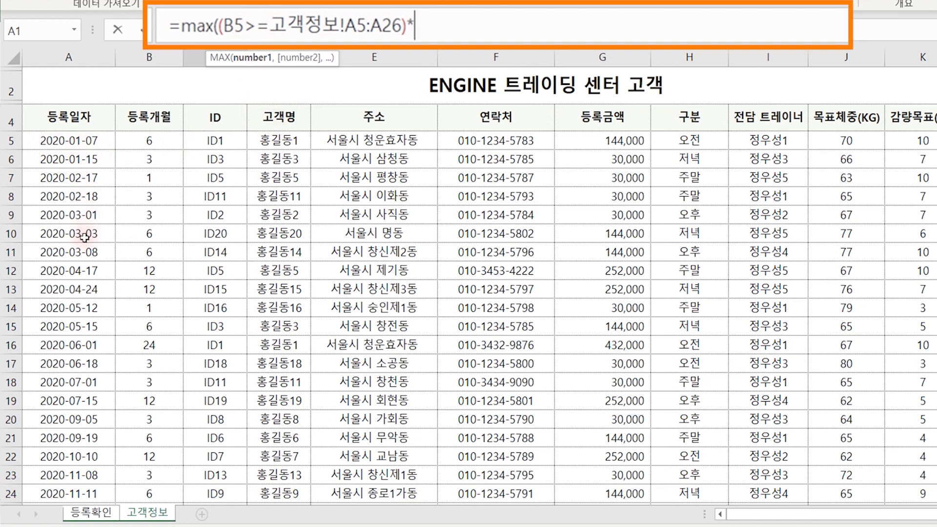
pyautogui.moveTo(84, 141); pyautogui.dragTo(63, 498)
pyautogui.scroll(1, 62, 469)
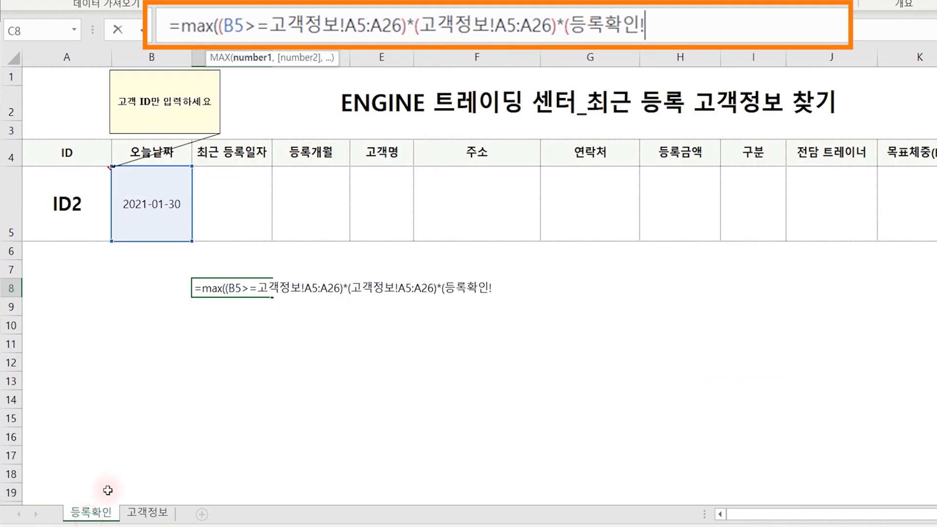
# Step: Multiply by the ID condition (등록확인!A5=고객정보!C5:C26) and close the MAX function's parenthesis
pyautogui.click(91, 513)
pyautogui.click(77, 203)
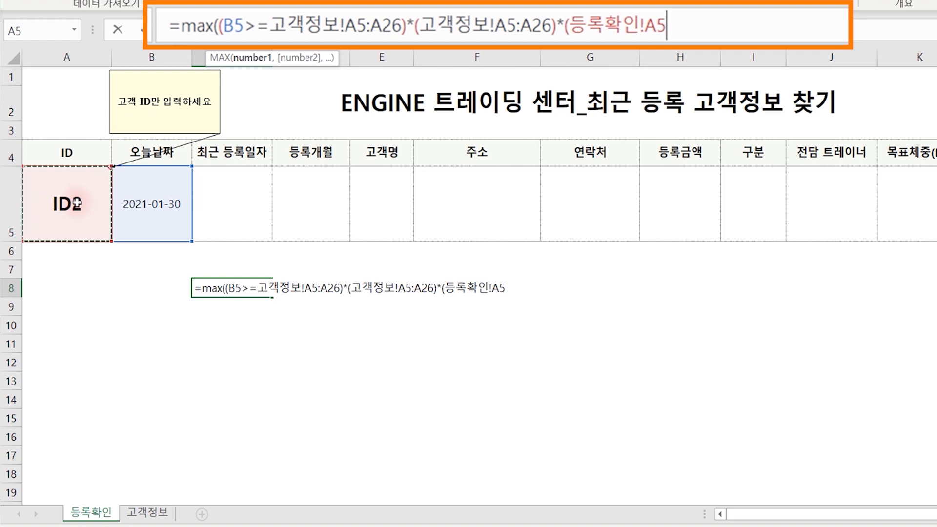
pyautogui.write('=')
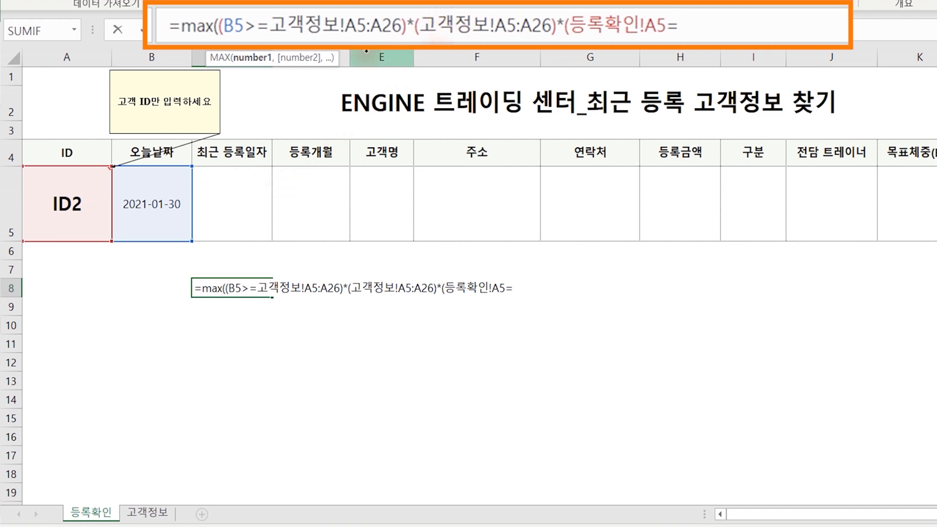
pyautogui.click(147, 513)
pyautogui.moveTo(215, 101); pyautogui.dragTo(220, 488)
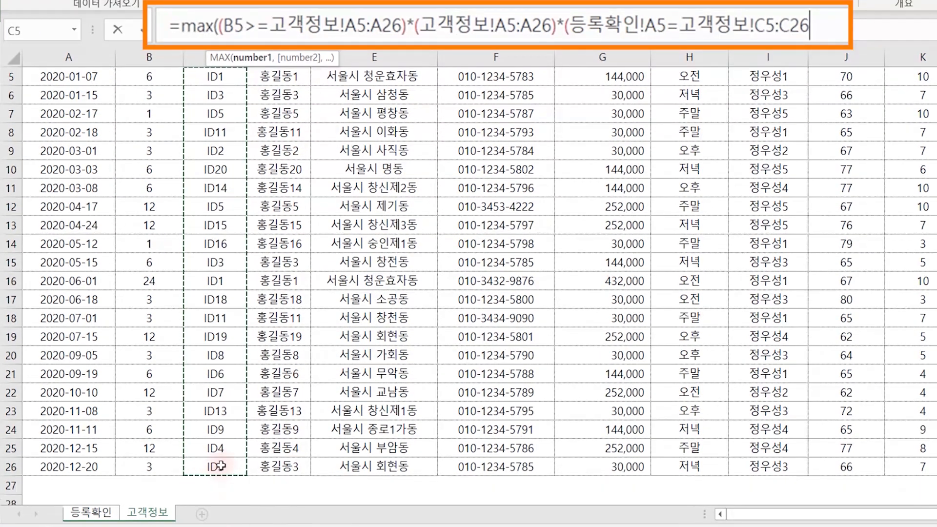
pyautogui.scroll(1, 251, 366)
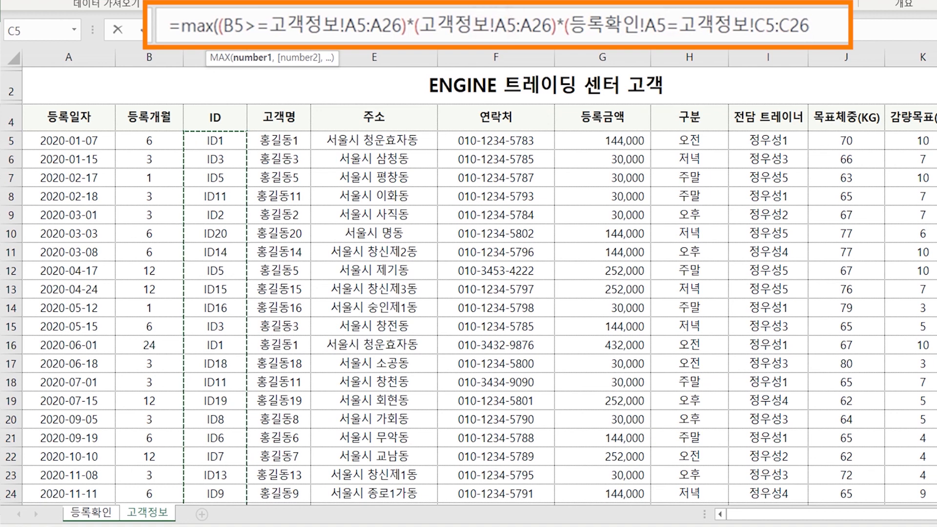
pyautogui.write(')')
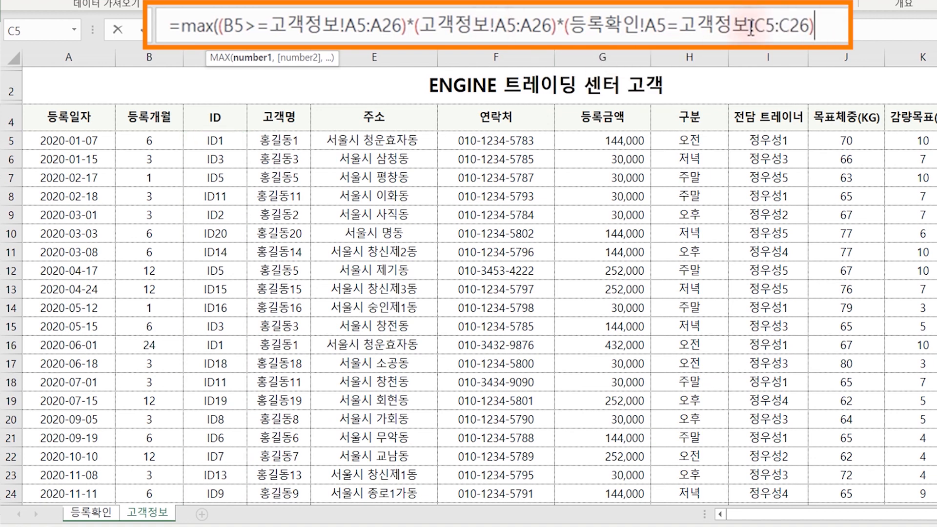
pyautogui.write(')')
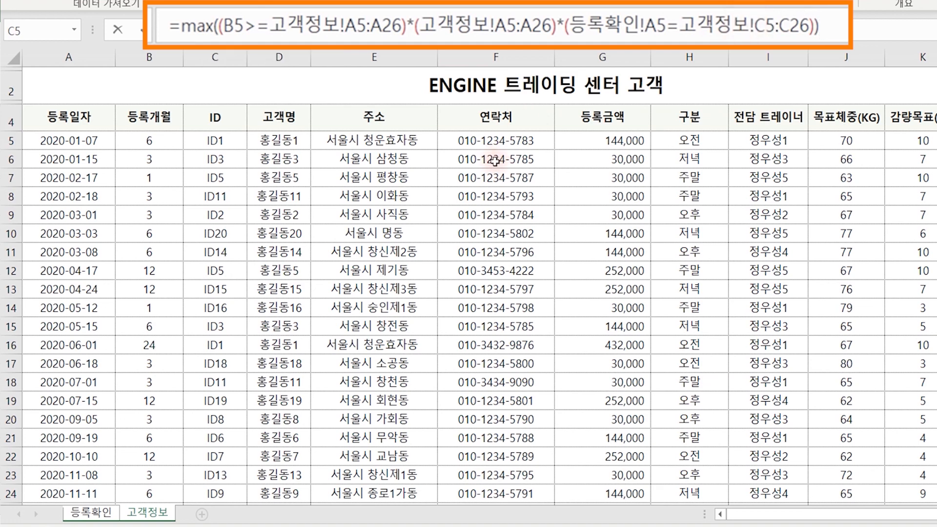
# Step: Commit the MAX formula in C8 and format the cell as a short date
pyautogui.press('Return')
pyautogui.click(242, 290)
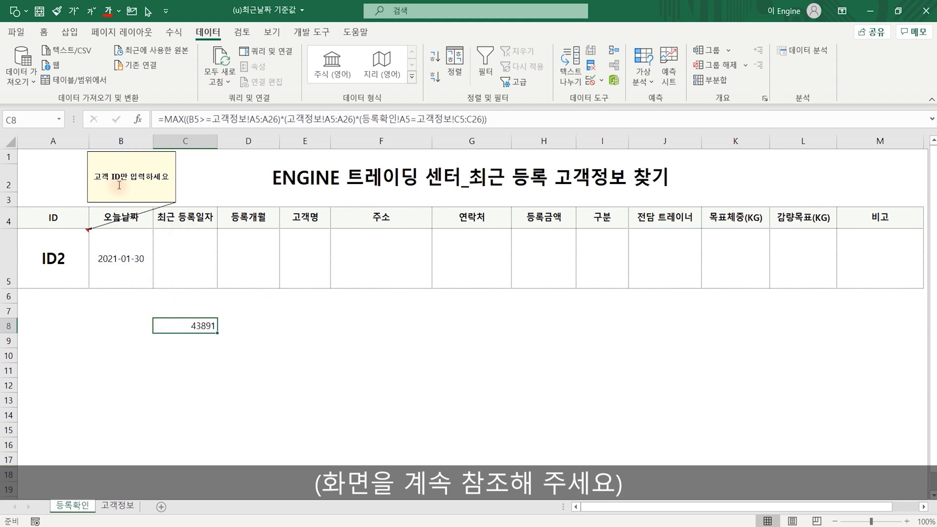
pyautogui.click(43, 32)
pyautogui.click(527, 56)
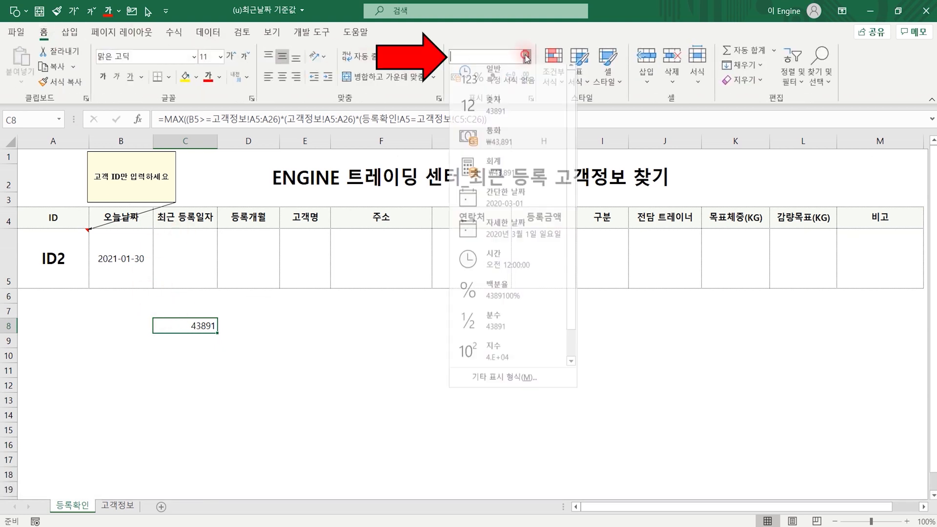
pyautogui.click(520, 205)
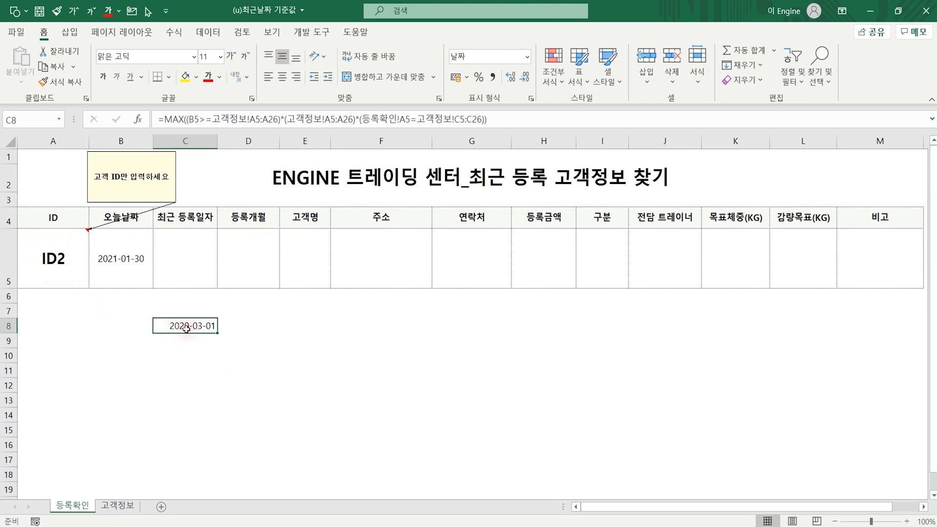
# Step: Turn on filters for header row 4 of the 고객정보 sheet
pyautogui.click(117, 506)
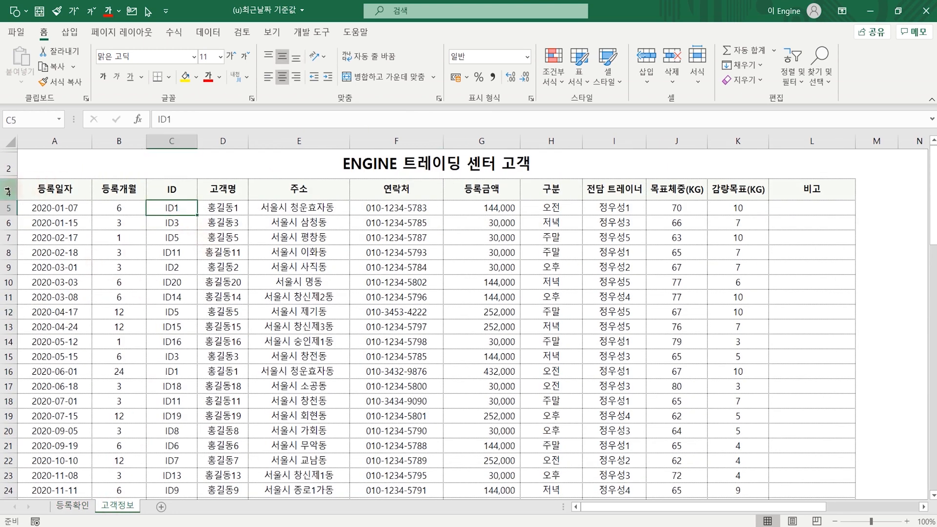
pyautogui.click(6, 192)
pyautogui.hotkey('ctrl', 'shift', 'l')
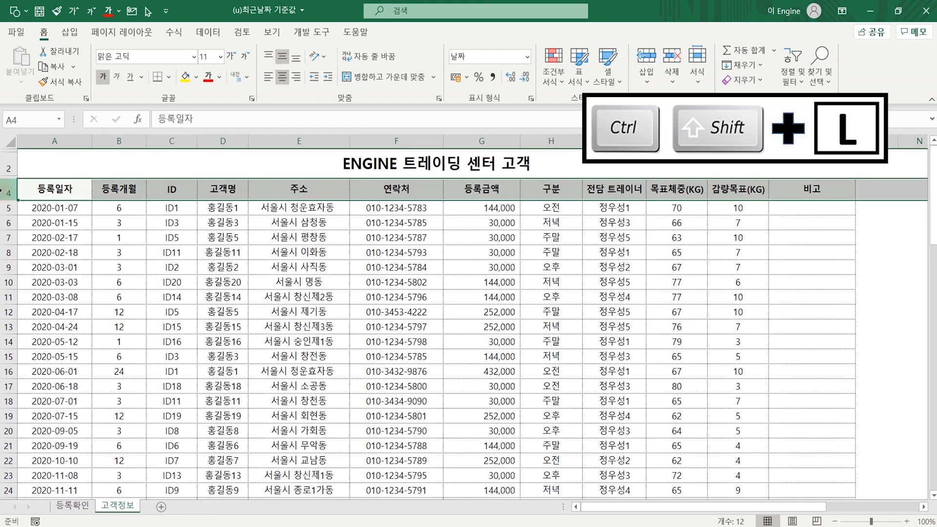
pyautogui.click(166, 282)
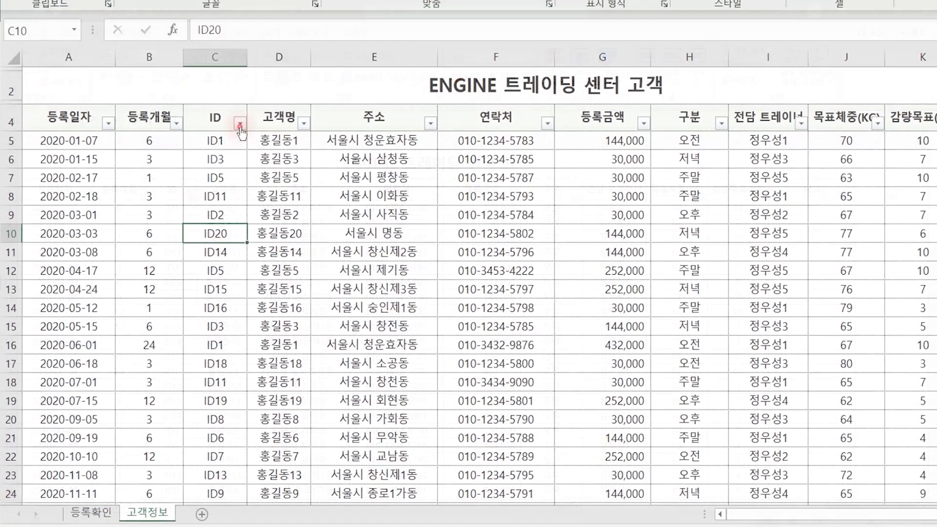
# Step: Filter the ID column to ID2 only and check that customer's registration date
pyautogui.click(191, 194)
pyautogui.click(67, 345)
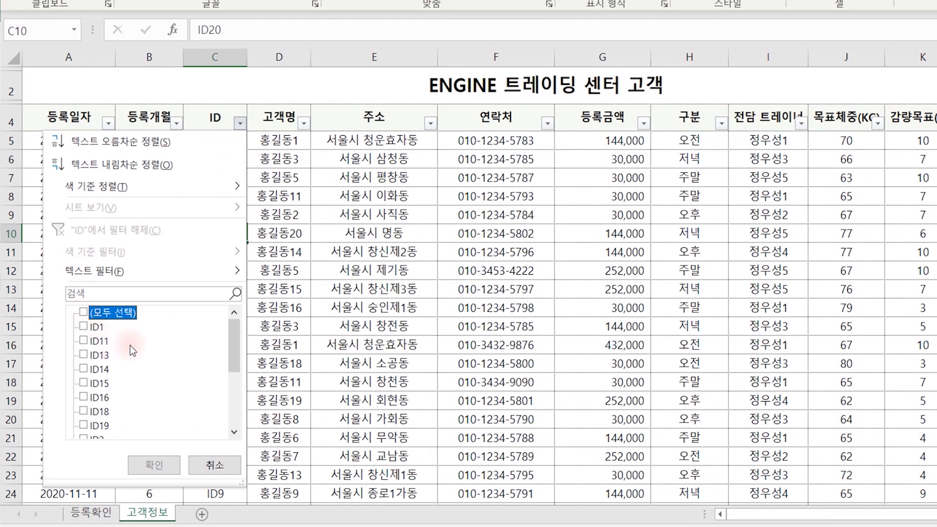
pyautogui.moveTo(232, 342); pyautogui.dragTo(232, 383)
pyautogui.click(84, 342)
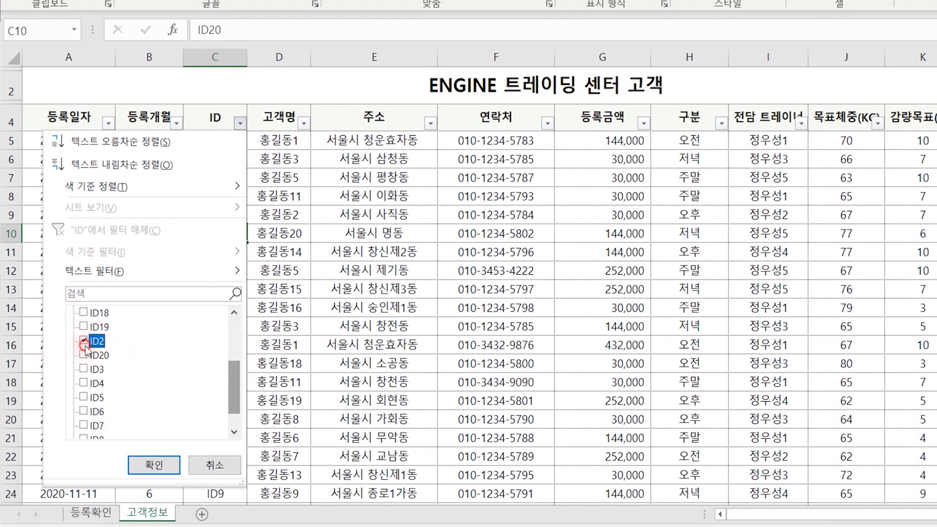
pyautogui.click(149, 466)
pyautogui.click(276, 289)
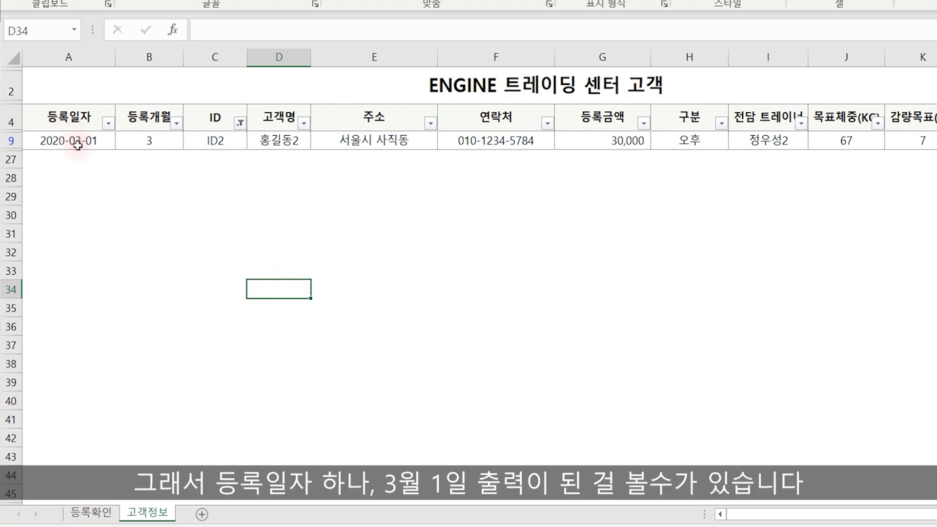
pyautogui.click(44, 140)
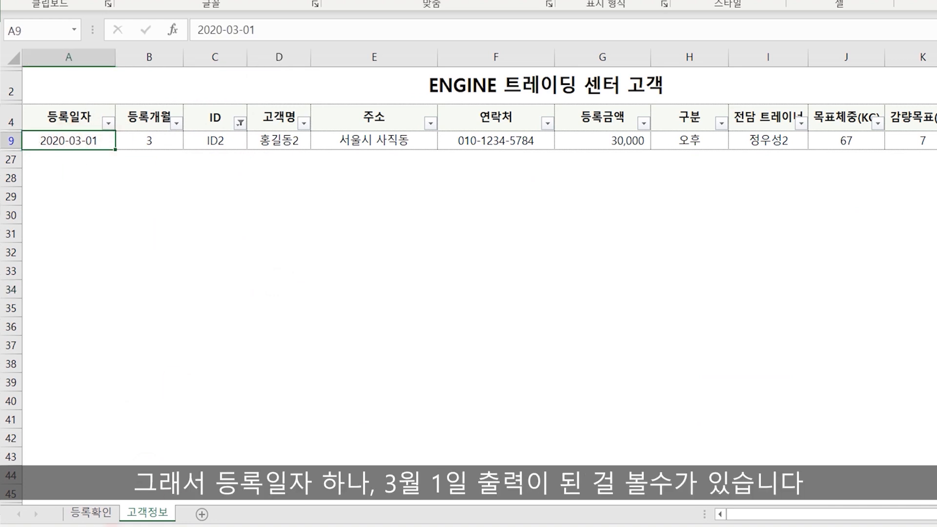
# Step: Choose ID1 from the drop-down list in cell A5 of the 등록확인 sheet
pyautogui.click(91, 512)
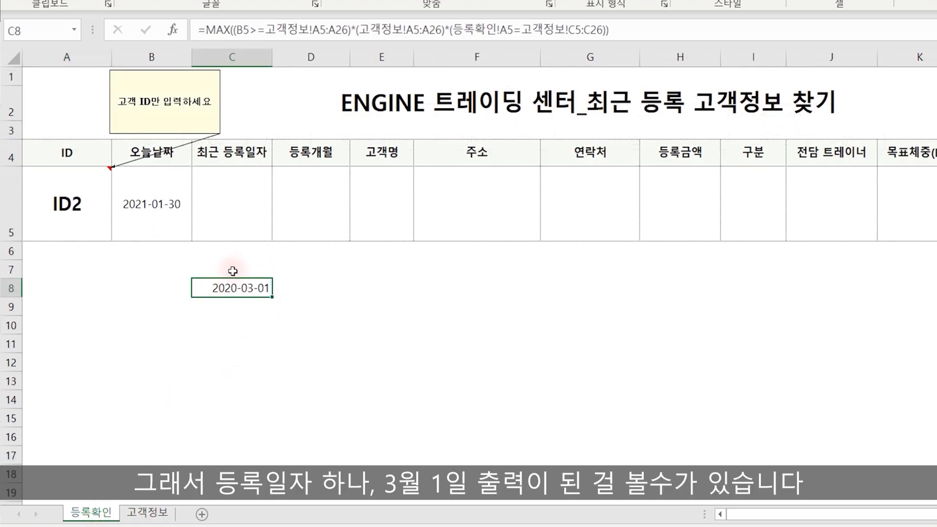
pyautogui.click(83, 215)
pyautogui.click(118, 235)
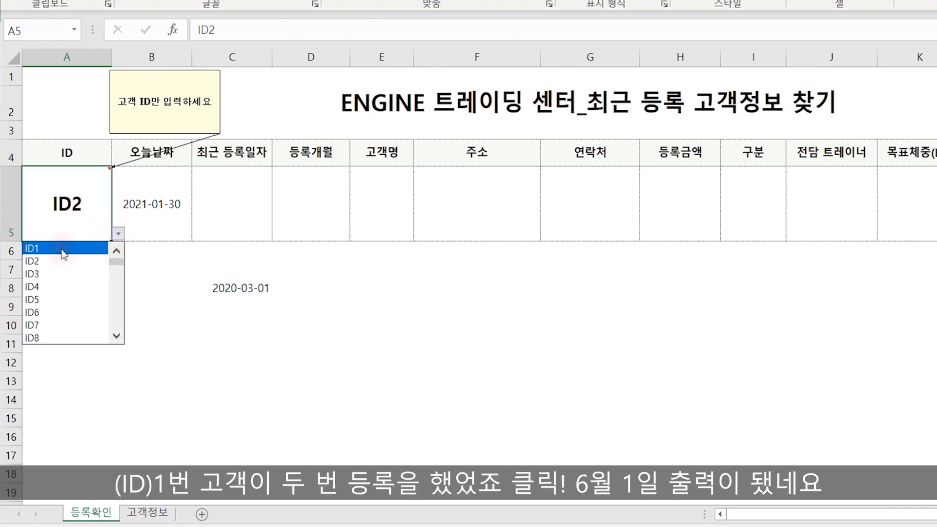
pyautogui.click(63, 249)
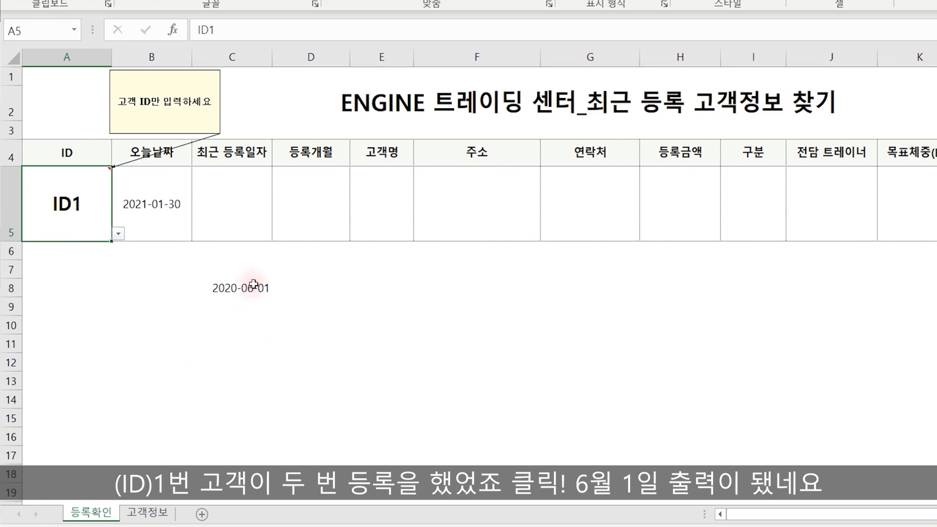
# Step: Filter the 고객정보 ID column to ID1 only and compare its latest registration date with C8 on 등록확인
pyautogui.click(153, 513)
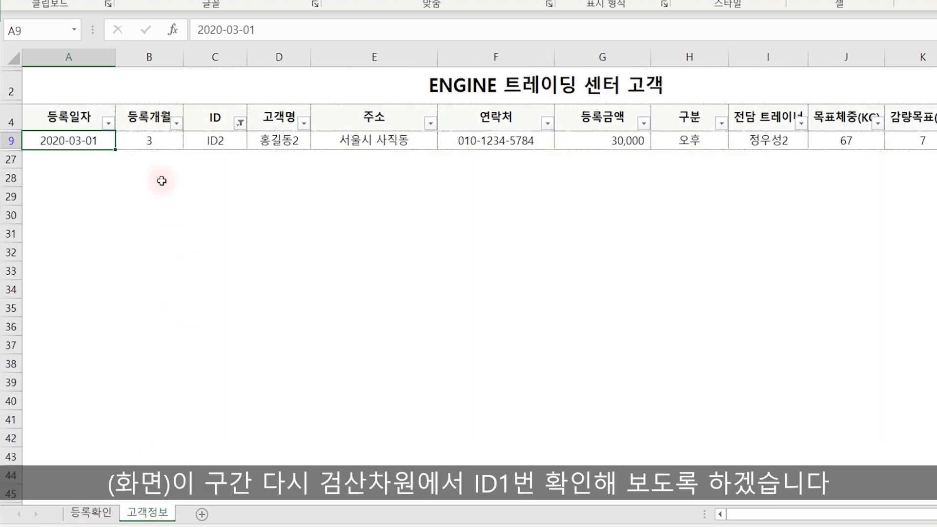
pyautogui.click(240, 123)
pyautogui.click(98, 312)
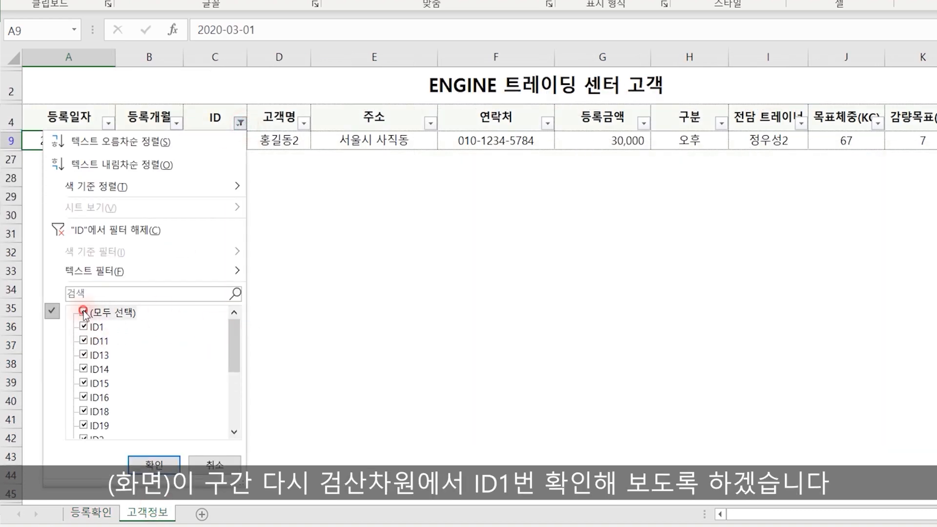
pyautogui.click(98, 313)
pyautogui.click(97, 327)
pyautogui.click(154, 464)
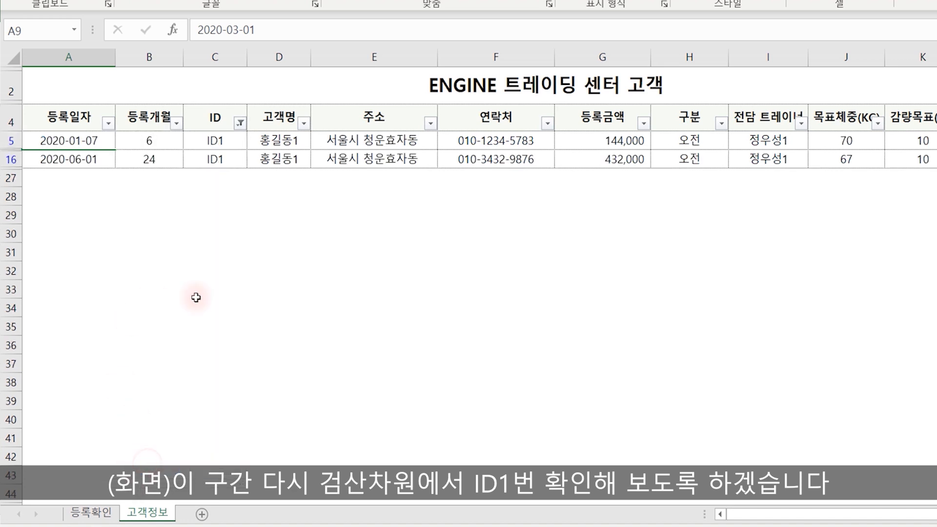
pyautogui.click(203, 253)
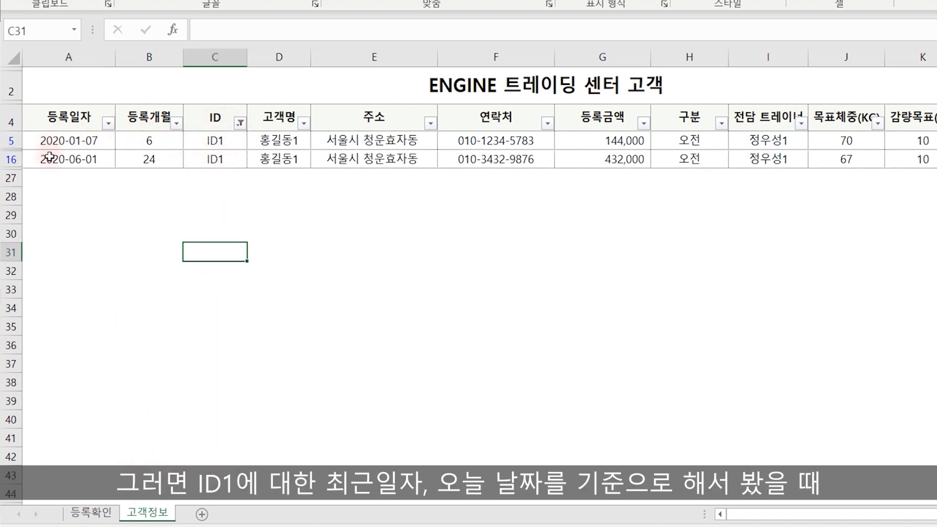
pyautogui.click(78, 159)
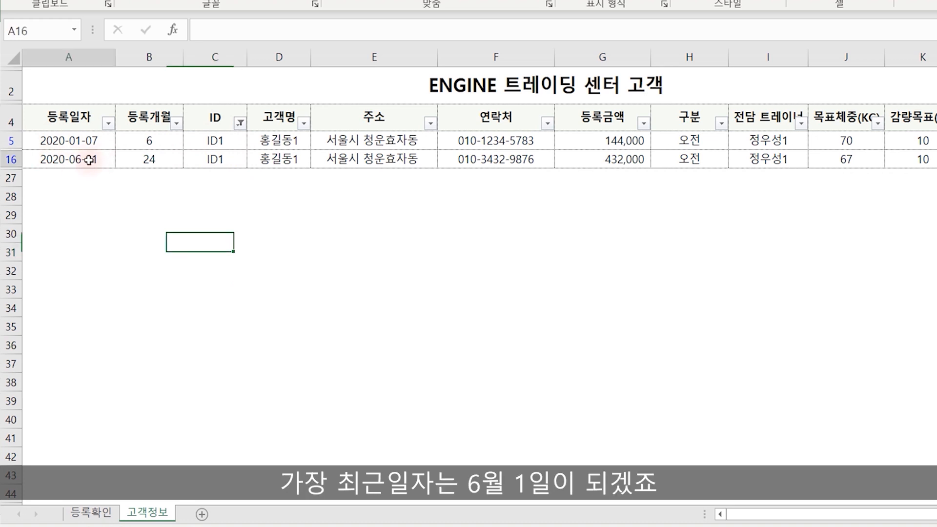
pyautogui.click(91, 513)
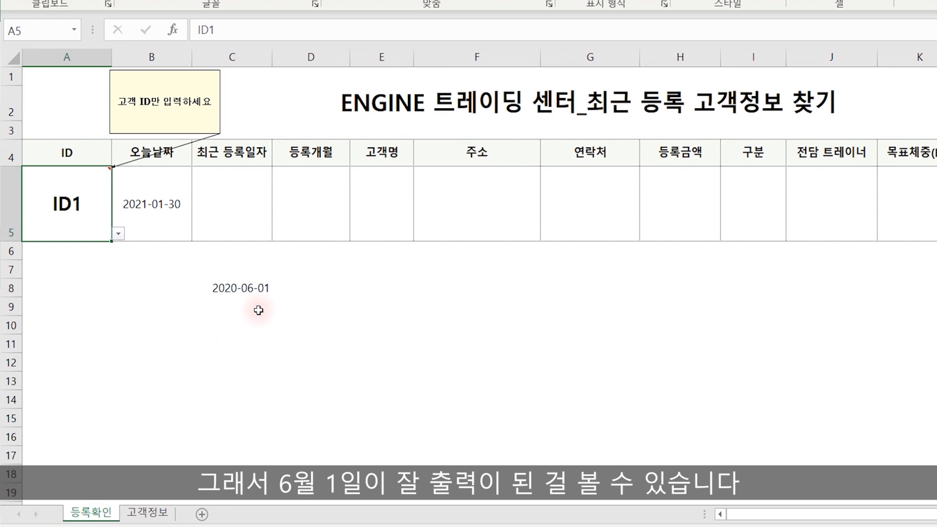
pyautogui.click(232, 215)
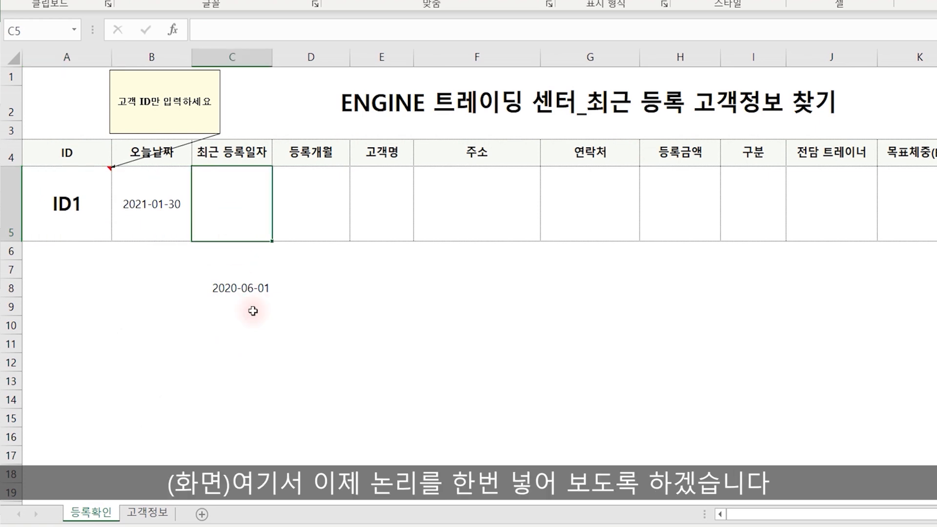
pyautogui.press('F2')
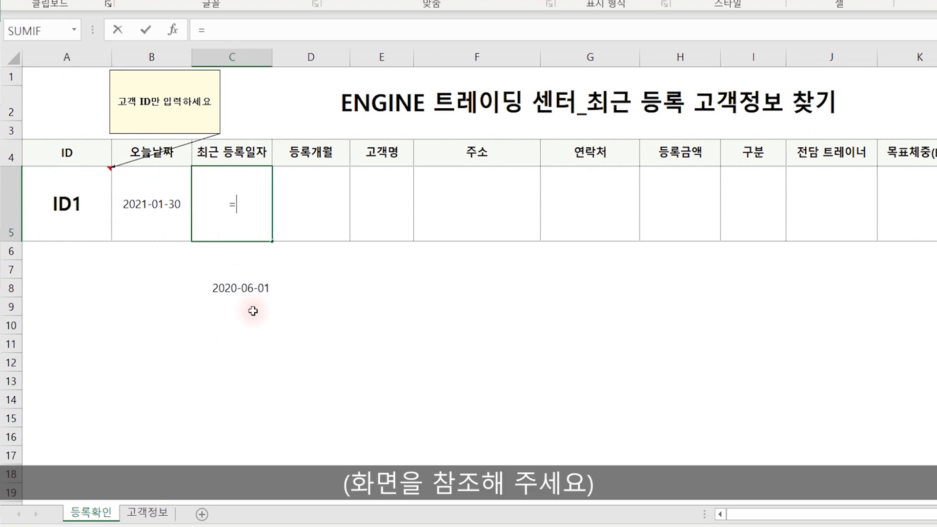
pyautogui.write('=index(')
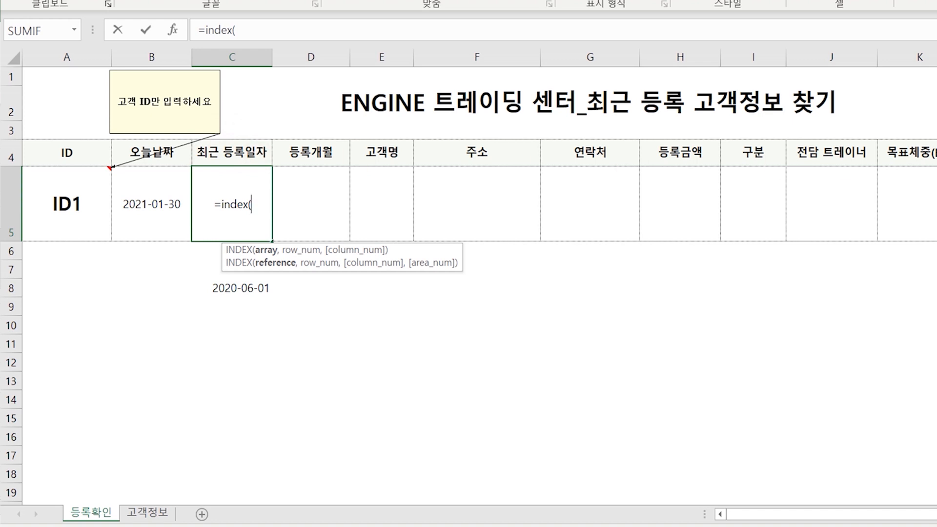
pyautogui.click(146, 512)
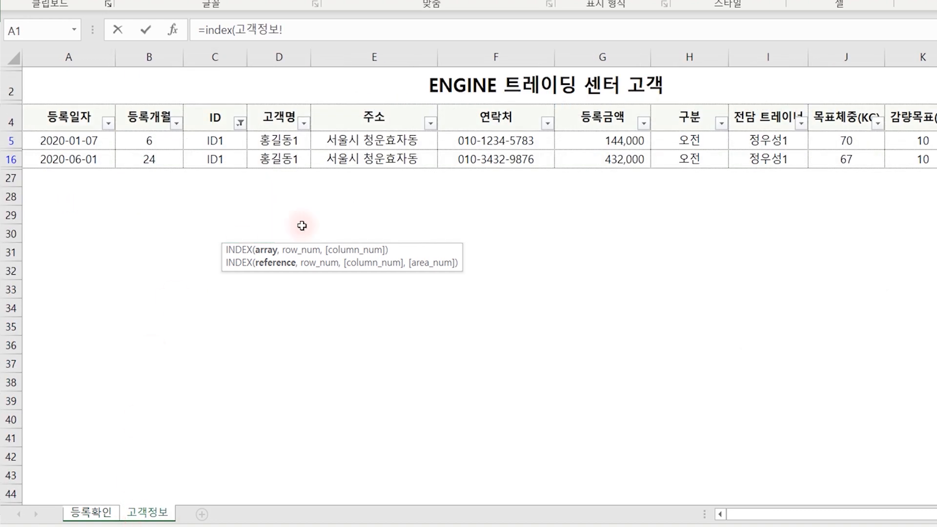
pyautogui.press('Escape')
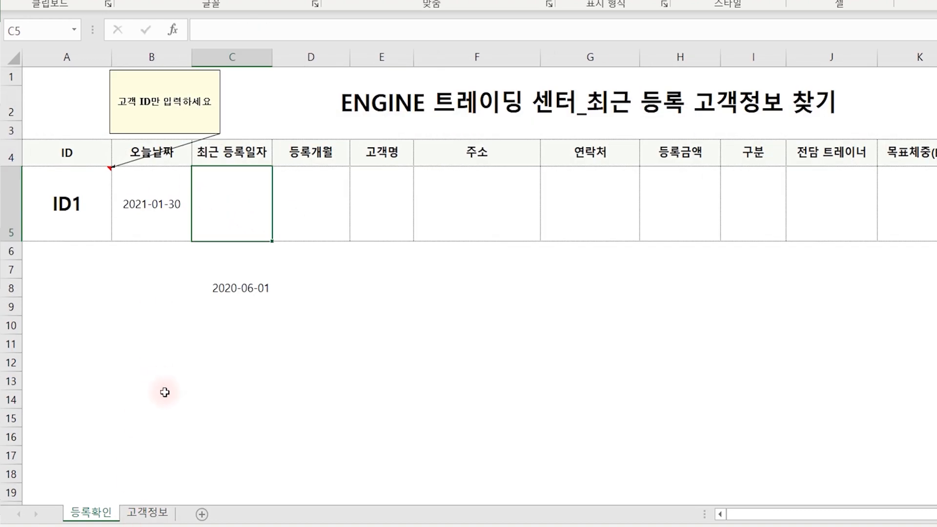
# Step: Remove the filters from the 고객정보 table and return to the 등록확인 sheet
pyautogui.click(146, 512)
pyautogui.hotkey('ctrl', 'shift', 'l')
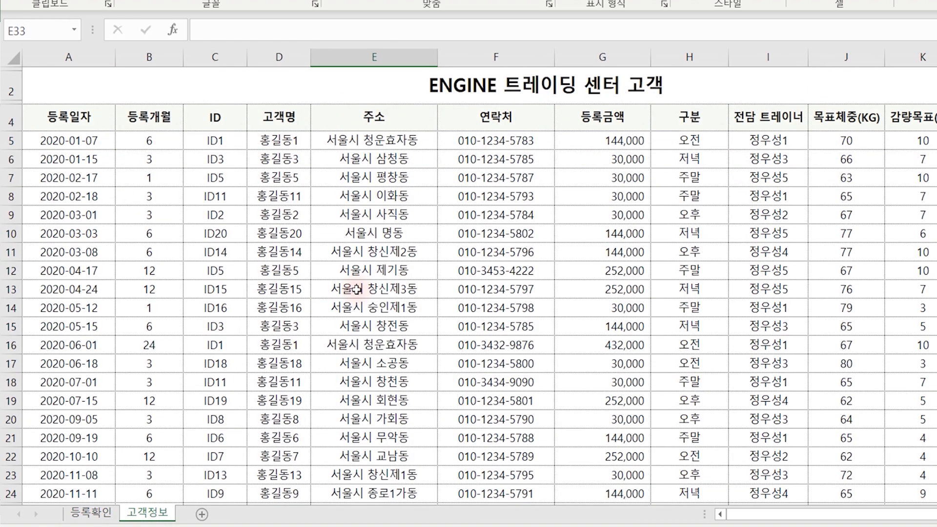
pyautogui.click(91, 512)
# Step: Begin an INDEX formula in C5 with 고객정보!A5:L26 as the array
pyautogui.write('=')
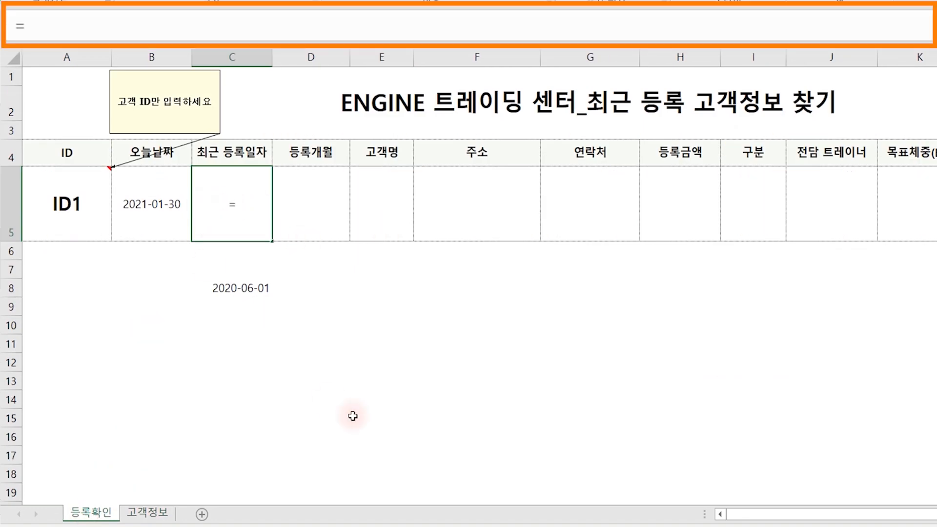
pyautogui.write('index(')
pyautogui.click(147, 513)
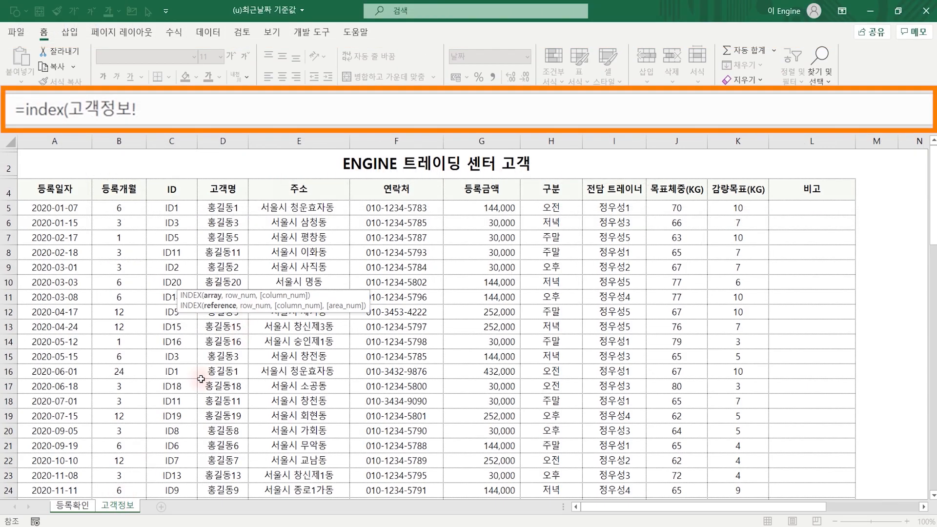
pyautogui.moveTo(54, 210); pyautogui.dragTo(806, 472)
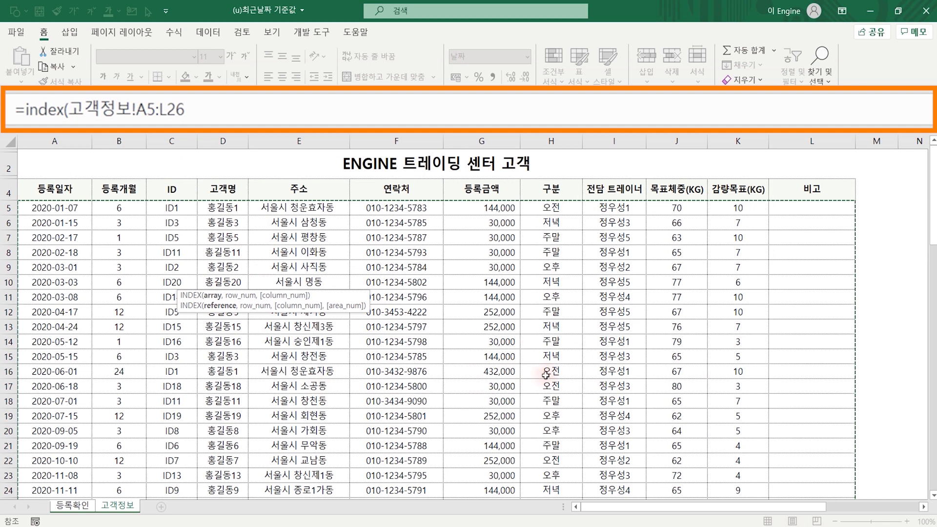
pyautogui.scroll(-4, 201, 381)
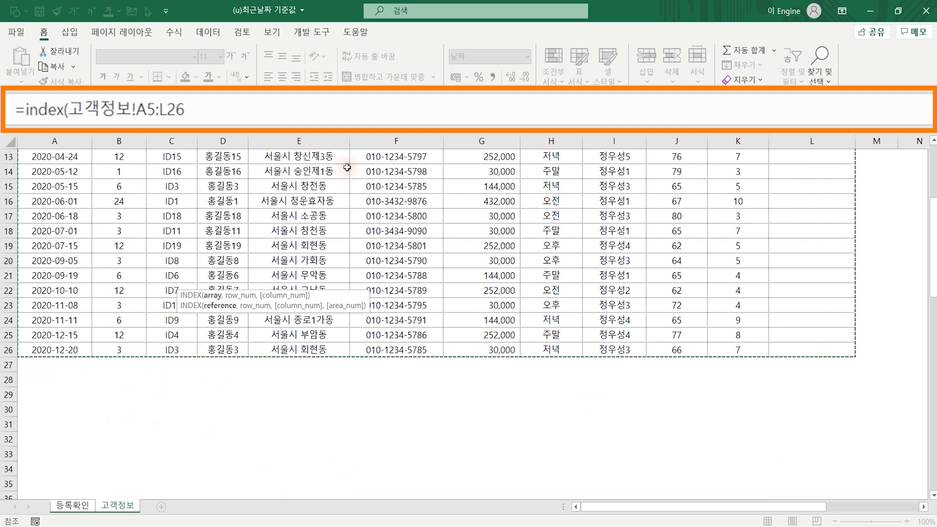
# Step: Extend the INDEX array to row 2000 and make it absolute as 고객정보!$A$5:$L$2000
pyautogui.click(220, 107)
pyautogui.press('BackSpace')
pyautogui.press('BackSpace')
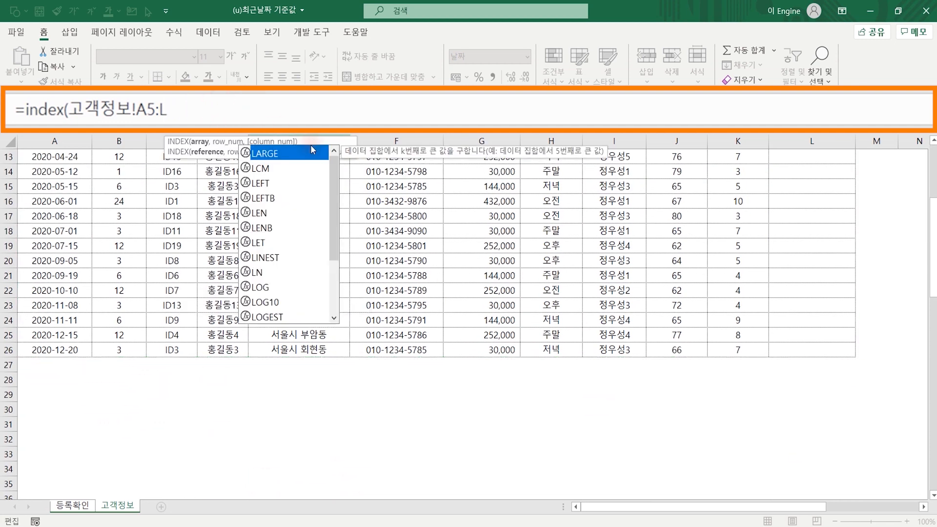
pyautogui.write('20')
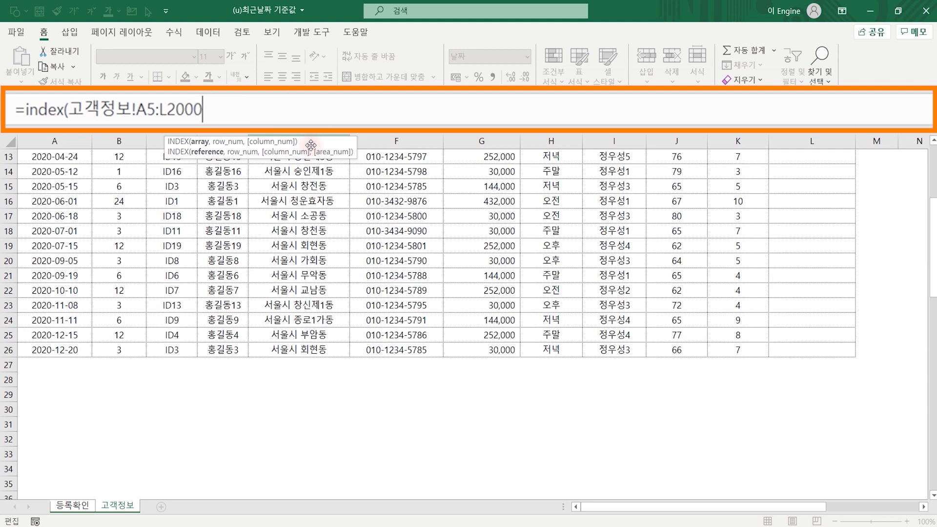
pyautogui.write('00')
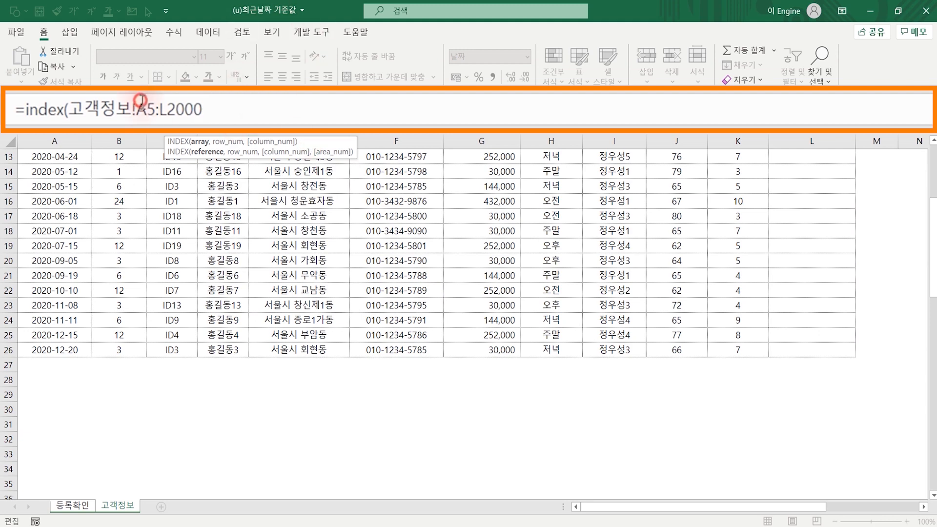
pyautogui.moveTo(138, 105); pyautogui.dragTo(243, 102)
pyautogui.press('F4')
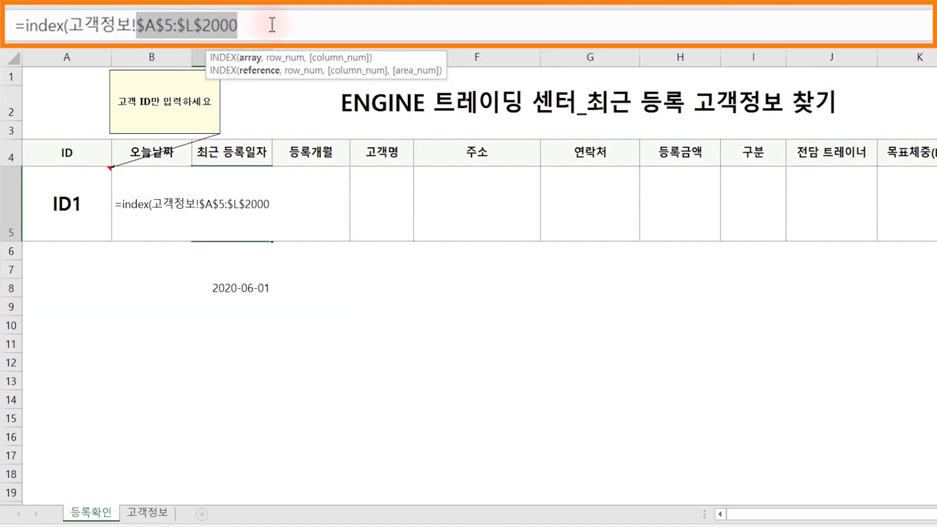
# Step: Start the row_num argument of the C5 INDEX formula with a MATCH whose lookup value is a nested MAX with an opened condition
pyautogui.click(219, 110)
pyautogui.write(',')
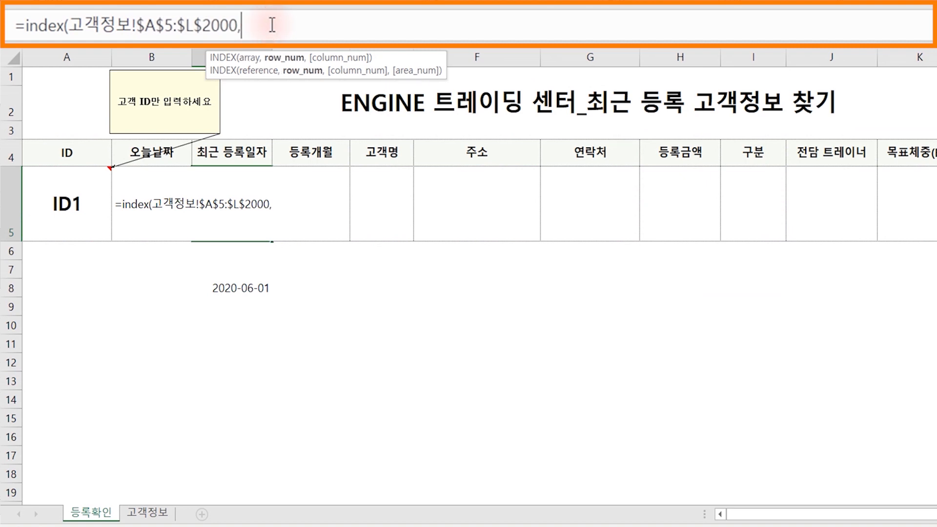
pyautogui.write('match(')
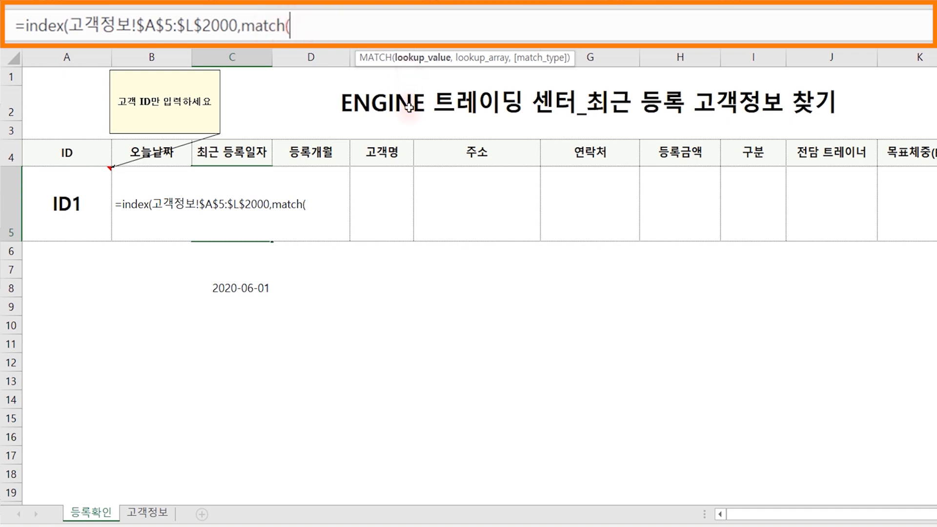
pyautogui.write('max')
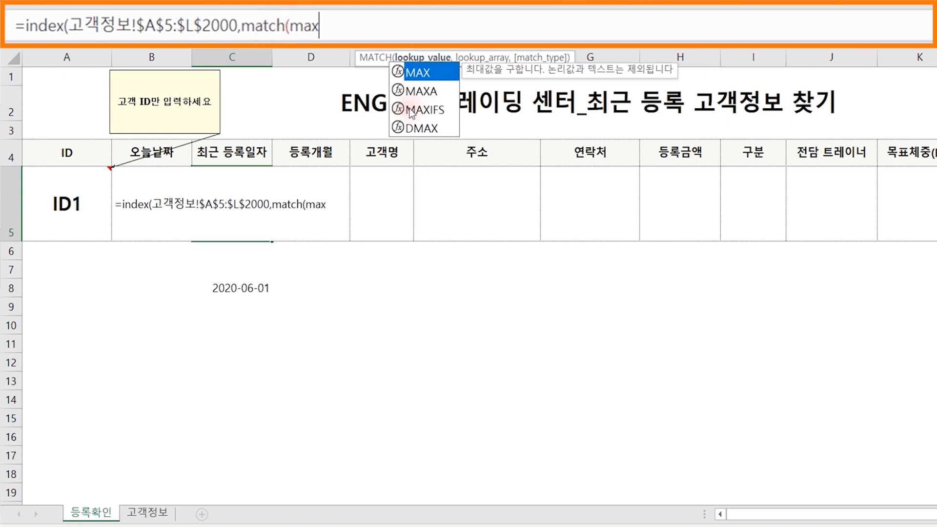
pyautogui.write('((')
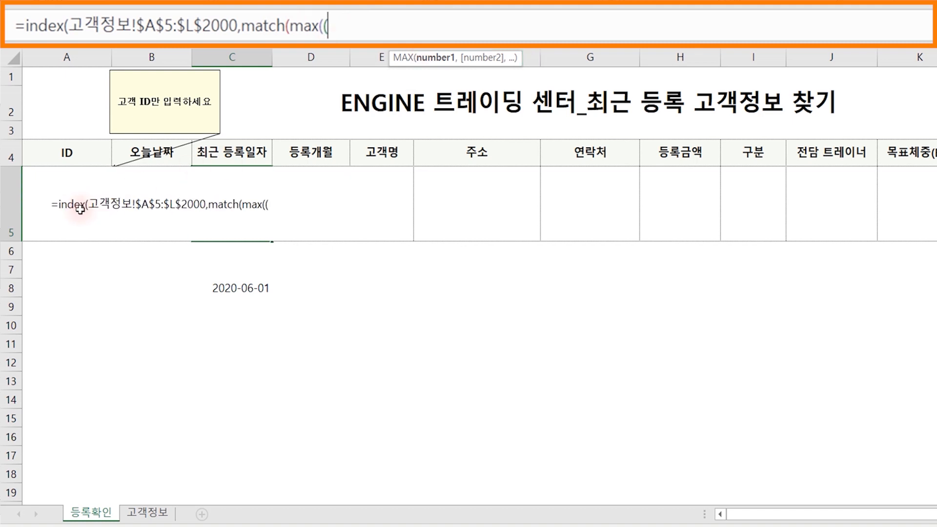
# Step: Enter the first MAX condition, comparing the absolute ID cell 등록확인!$A$5 for equality with 고객정보!C5:C26
pyautogui.click(34, 210)
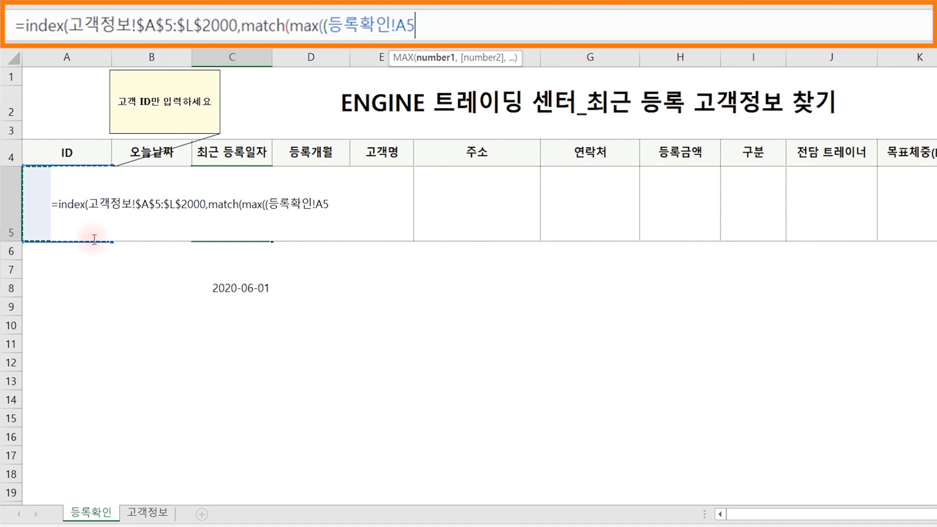
pyautogui.press('F4')
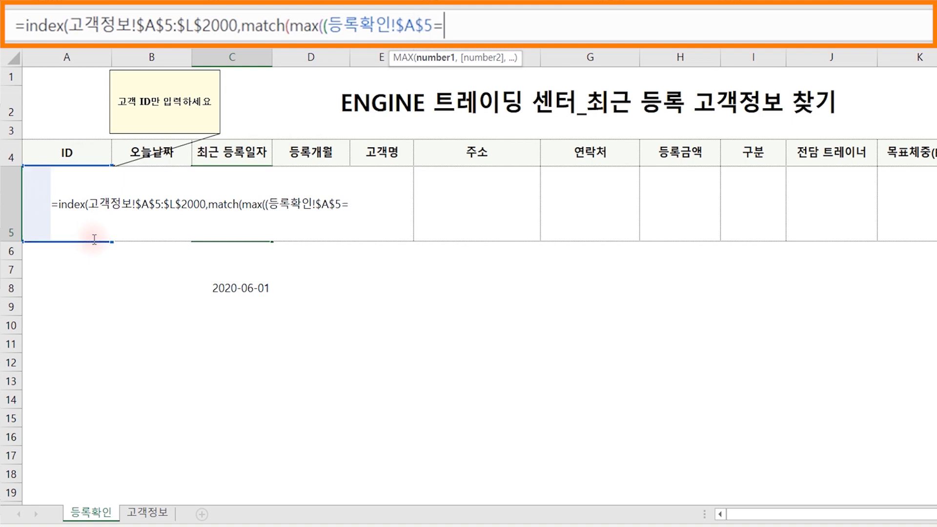
pyautogui.write('=')
pyautogui.click(146, 513)
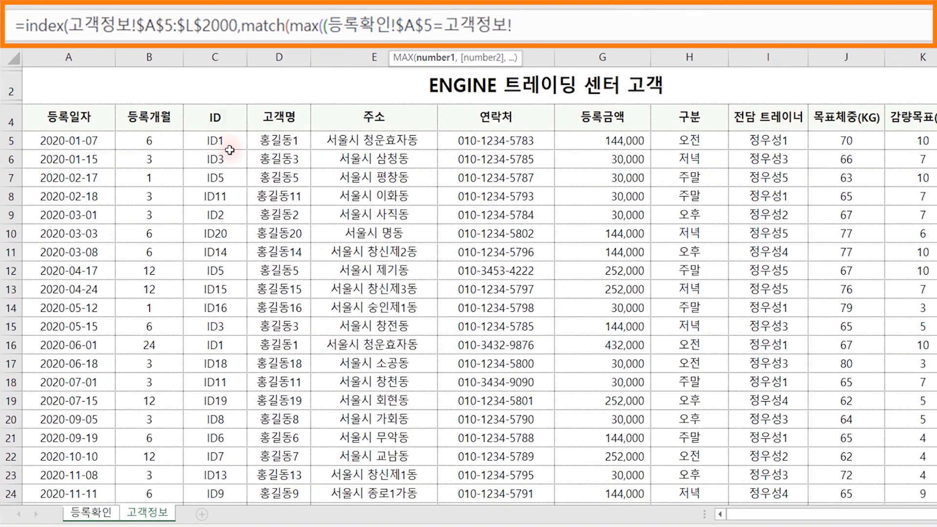
pyautogui.moveTo(229, 150); pyautogui.dragTo(231, 473)
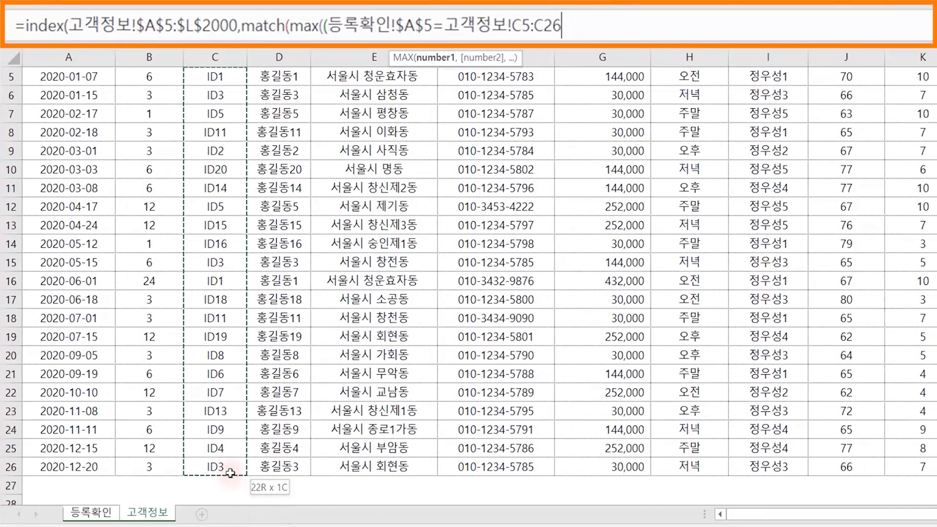
# Step: Extend the first condition's ID range to row 2000 and make it absolute as 고객정보!$C$5:$C$2000
pyautogui.click(684, 35)
pyautogui.press('BackSpace')
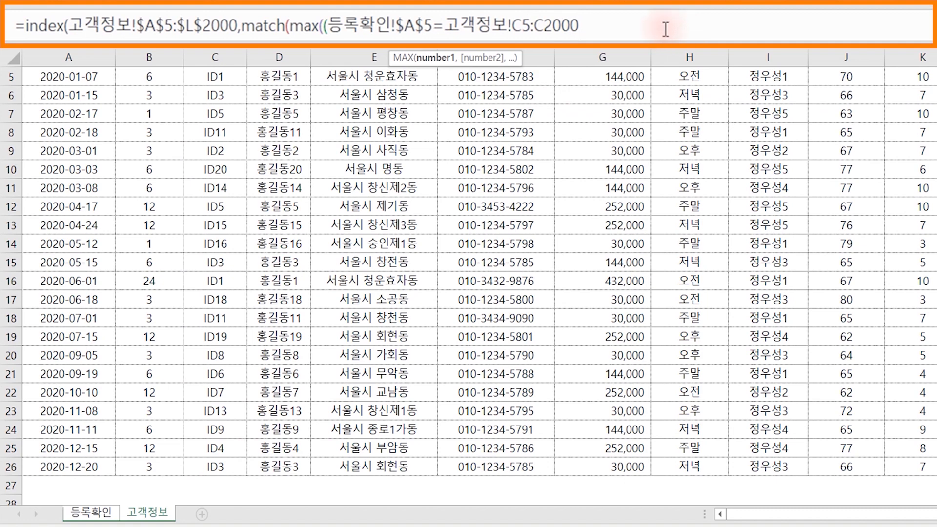
pyautogui.moveTo(521, 26); pyautogui.dragTo(570, 26)
pyautogui.press('F4')
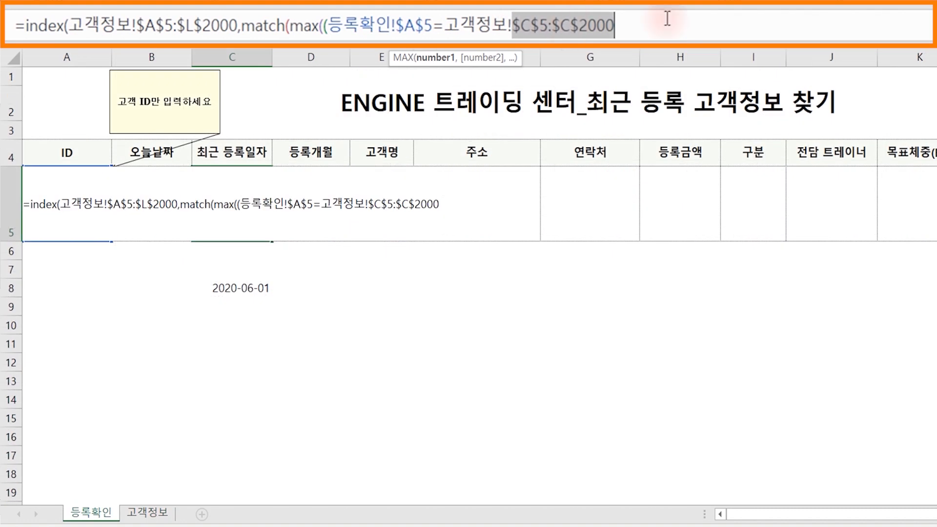
# Step: Close the ID condition and multiply it by a second condition beginning with 등록확인!$B$5=
pyautogui.write(')*(')
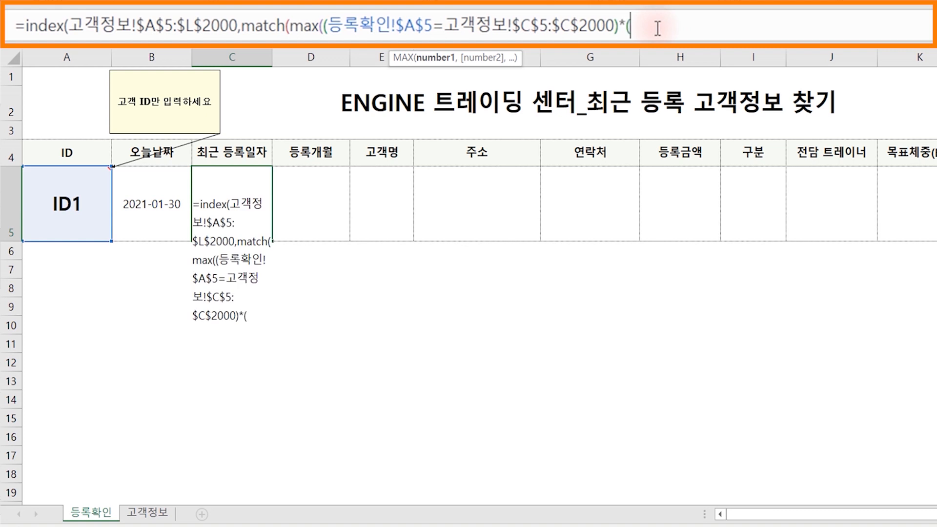
pyautogui.click(157, 196)
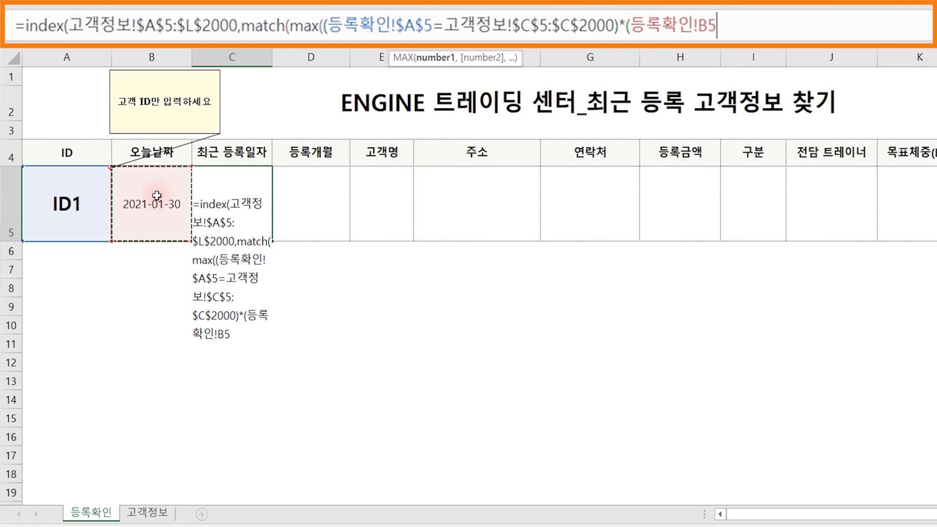
pyautogui.press('F4')
pyautogui.write('=')
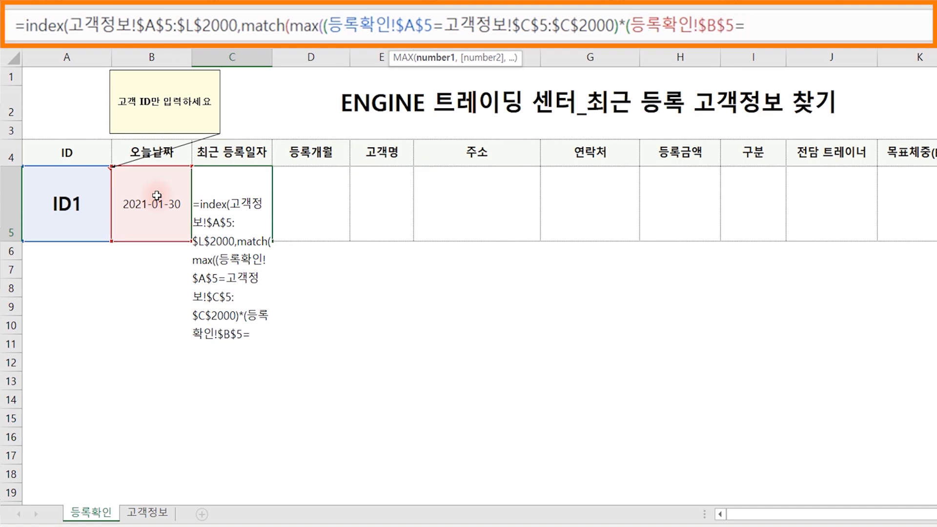
# Step: Complete the second condition with the absolute registration date range 고객정보!$A$5:$A$2000 and close its parenthesis
pyautogui.click(154, 517)
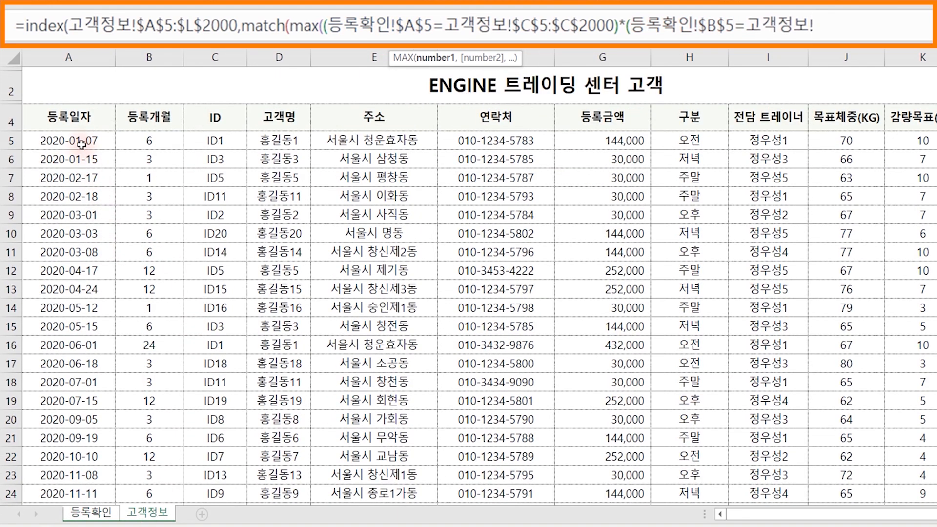
pyautogui.moveTo(80, 151); pyautogui.dragTo(62, 523)
pyautogui.click(906, 25)
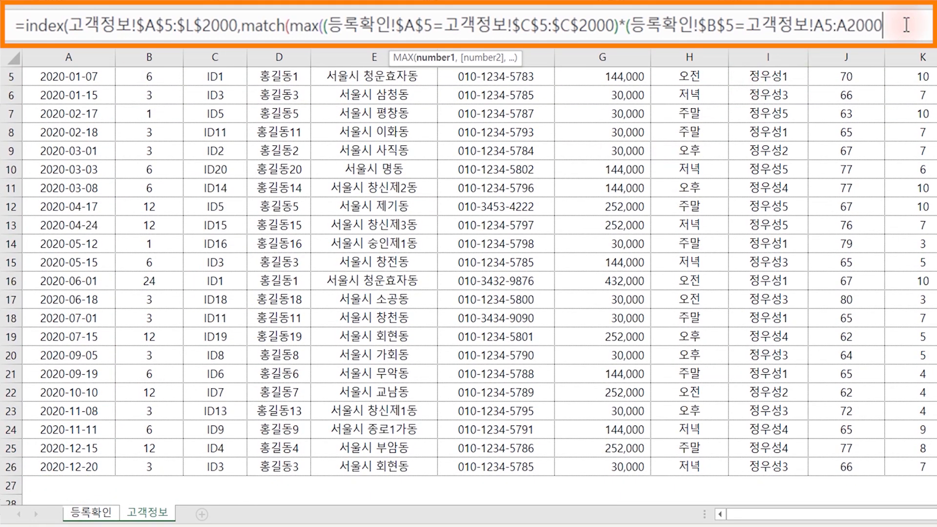
pyautogui.moveTo(873, 25); pyautogui.dragTo(893, 25)
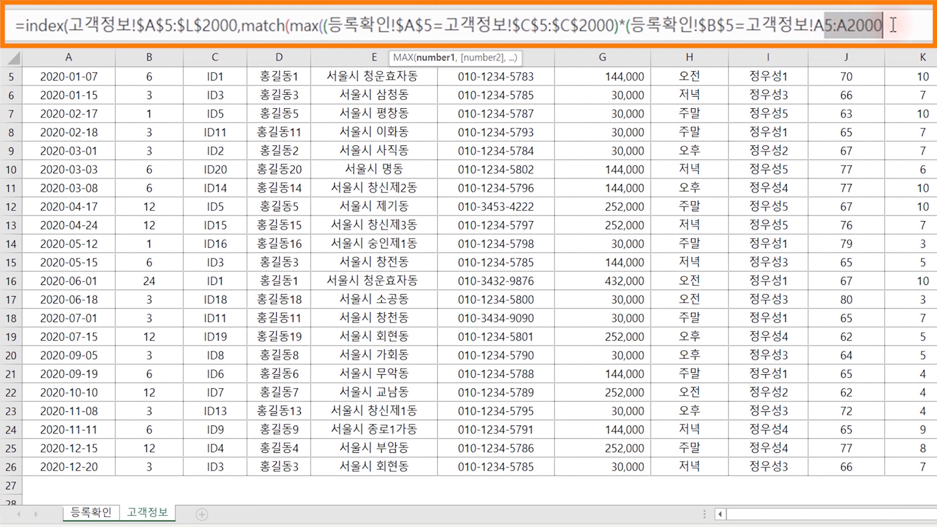
pyautogui.press('F4')
pyautogui.press('Right')
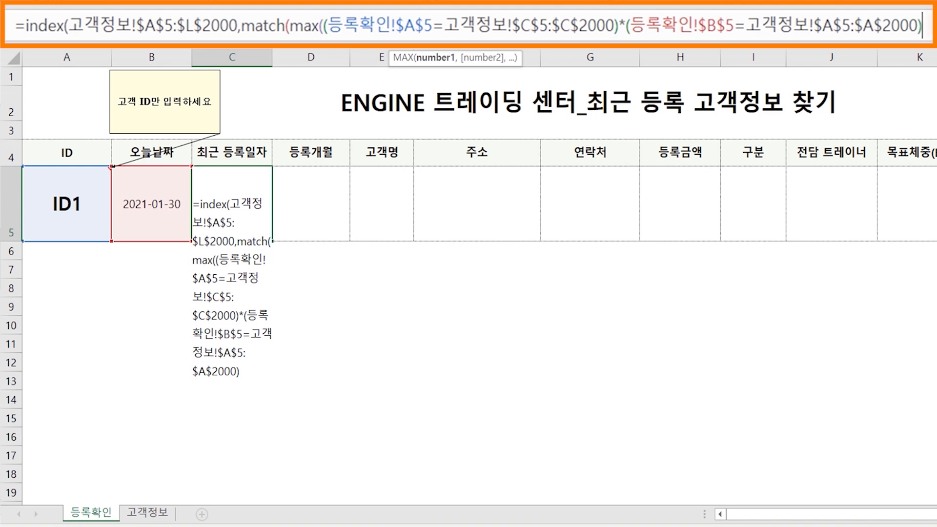
# Step: Change the second condition's comparison operator to >=, giving 등록확인!$B$5>=고객정보!$A$5:$A$2000
pyautogui.write('*')
pyautogui.press('BackSpace')
pyautogui.click(736, 25)
pyautogui.write('>')
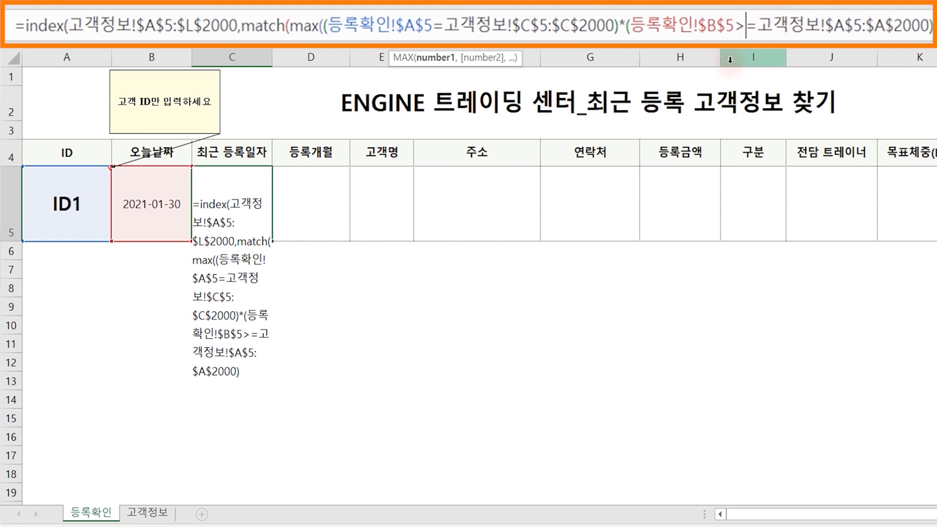
# Step: Multiply the two conditions by the registration date range 고객정보!A5:A2000 as a third parenthesised factor
pyautogui.press('End')
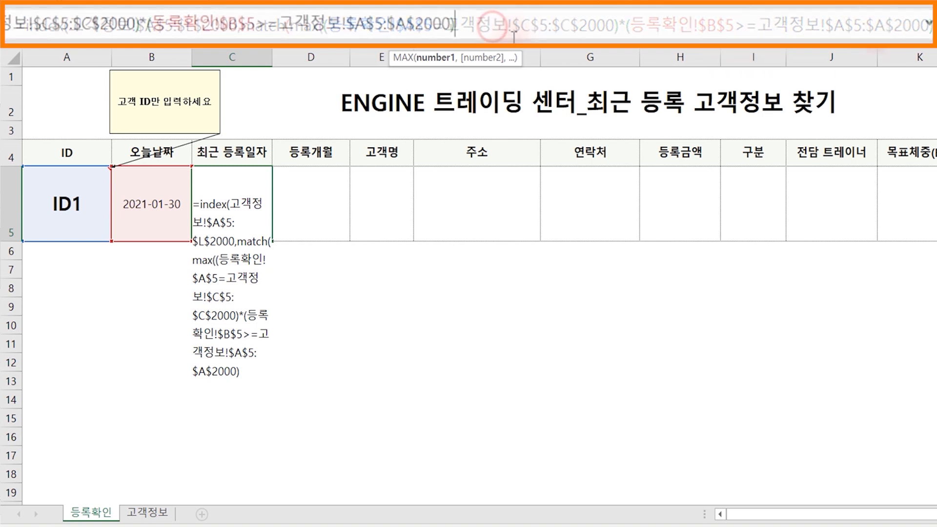
pyautogui.write('(')
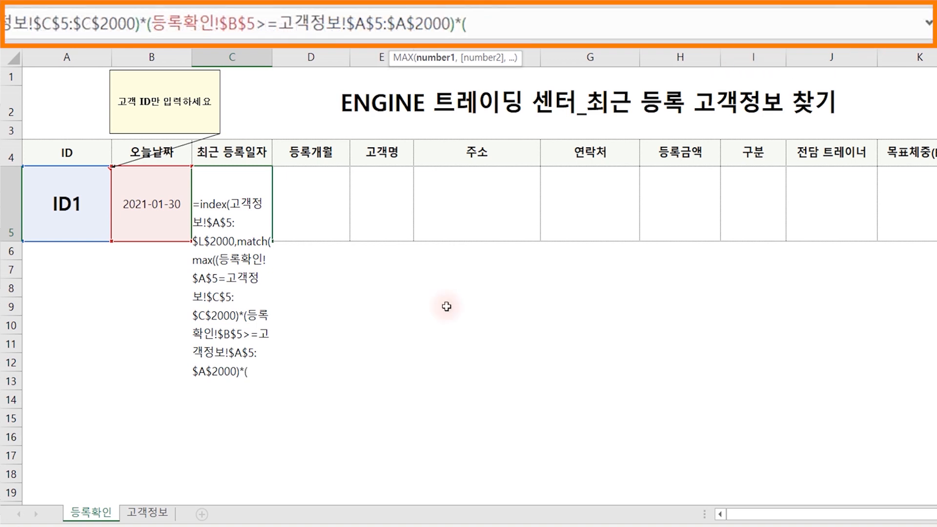
pyautogui.click(147, 511)
pyautogui.moveTo(74, 142); pyautogui.dragTo(71, 497)
pyautogui.click(658, 21)
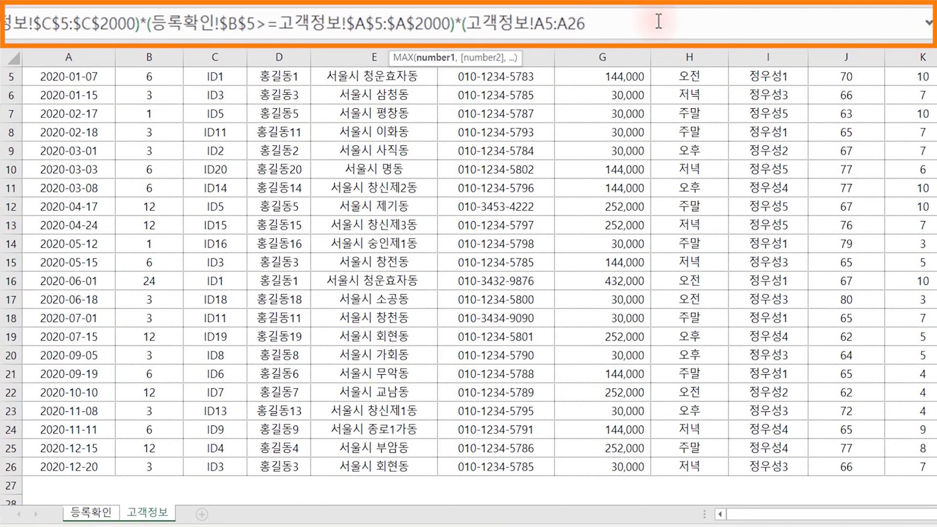
pyautogui.press('BackSpace')
pyautogui.write('000')
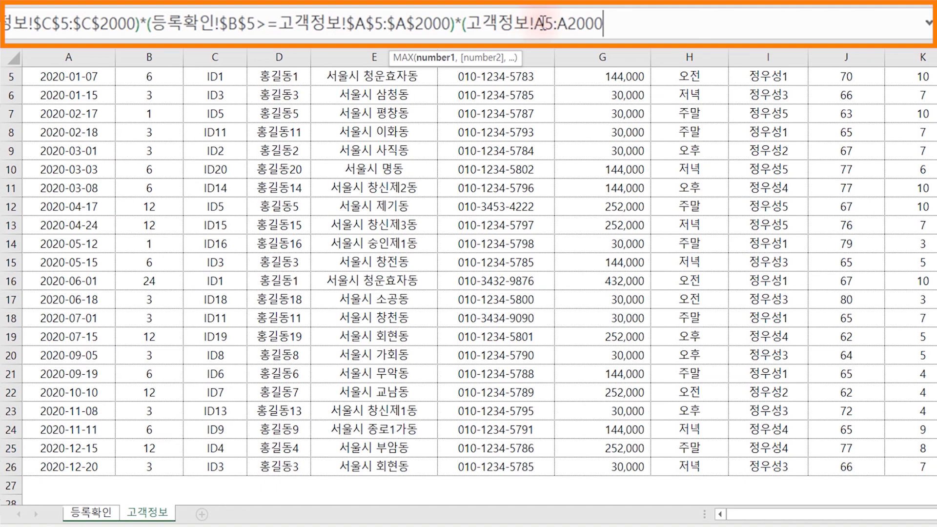
# Step: Make the third factor absolute as 고객정보!$A$5:$A$2000, close the MAX function and continue to MATCH's lookup_array argument
pyautogui.moveTo(544, 22); pyautogui.dragTo(611, 29)
pyautogui.press('F4')
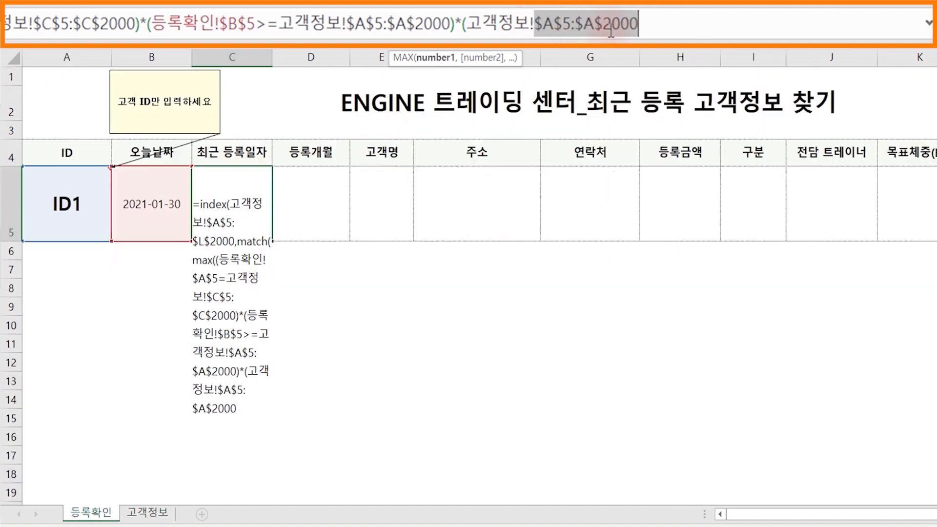
pyautogui.click(686, 29)
pyautogui.write(')')
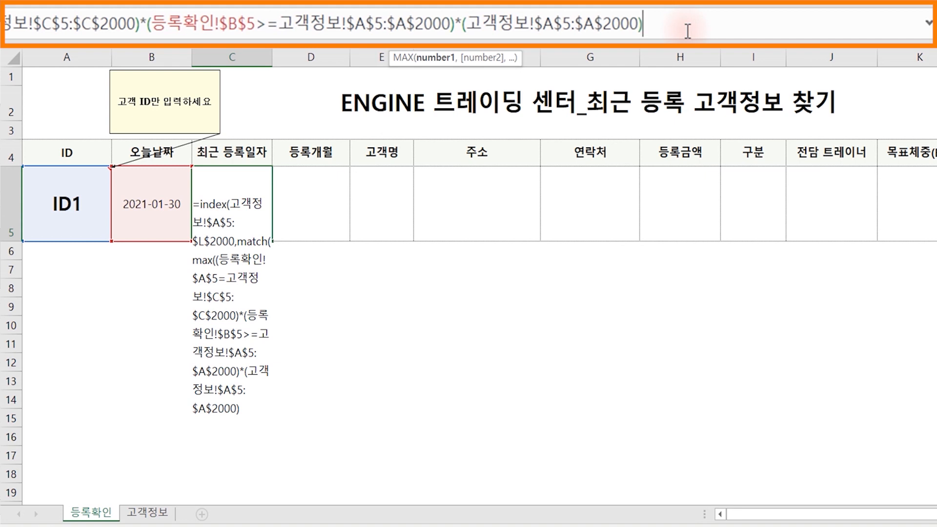
pyautogui.write(')')
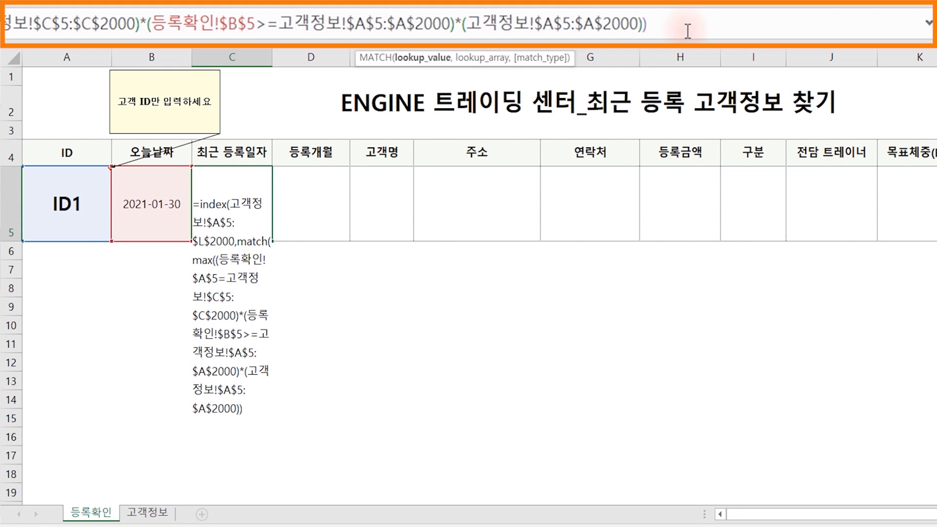
pyautogui.write(',')
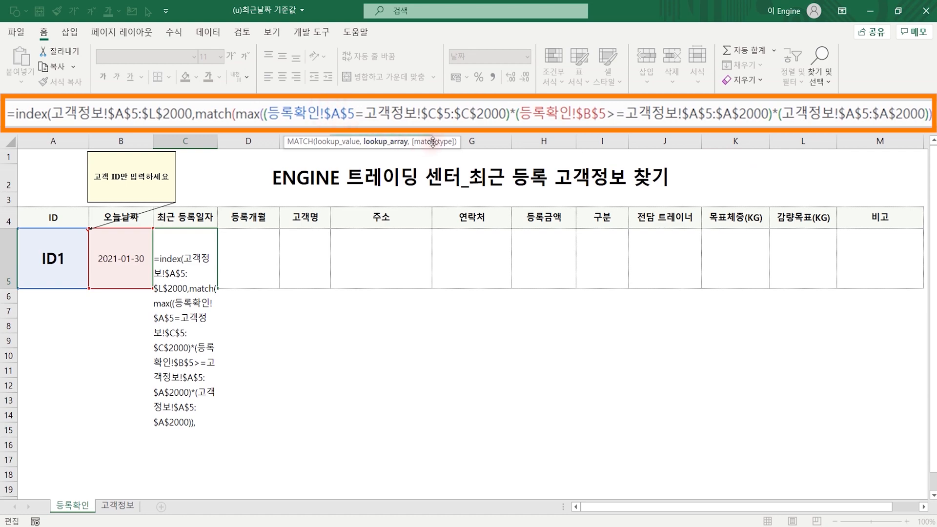
pyautogui.click(117, 505)
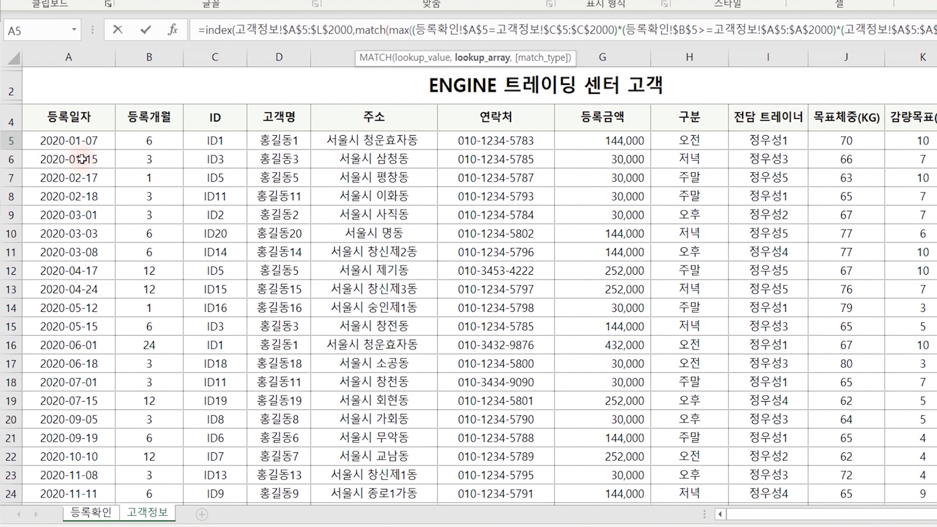
pyautogui.click(92, 513)
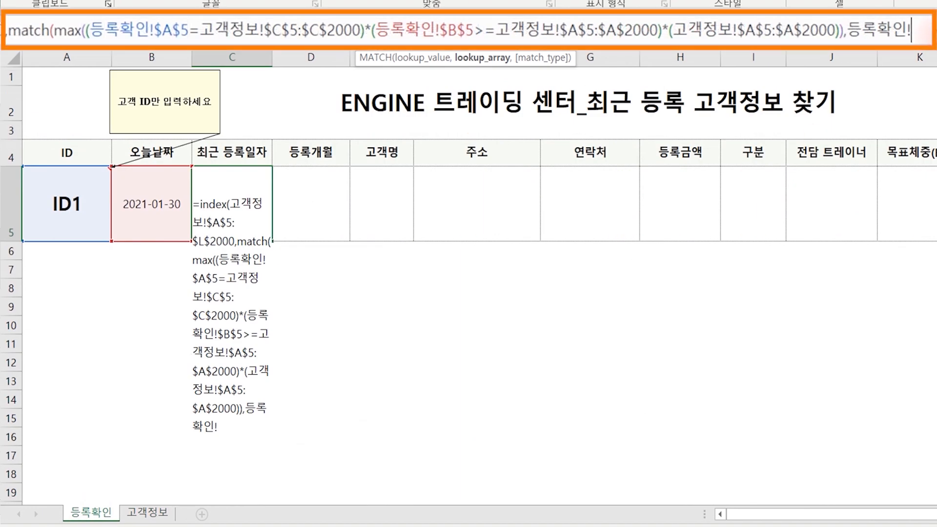
pyautogui.press('BackSpace')
pyautogui.press('BackSpace')
pyautogui.press('BackSpace')
pyautogui.press('BackSpace')
pyautogui.press('BackSpace')
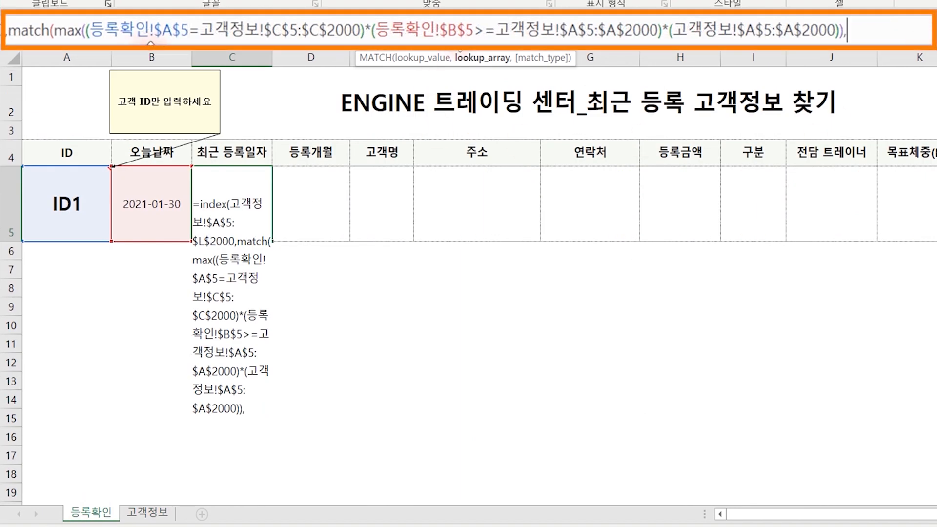
# Step: Copy the full product expression inside MAX, from (등록확인!$A$5=고객정보!$C$5:$C$2000) through (고객정보!$A$5:$A$2000)
pyautogui.click(95, 30)
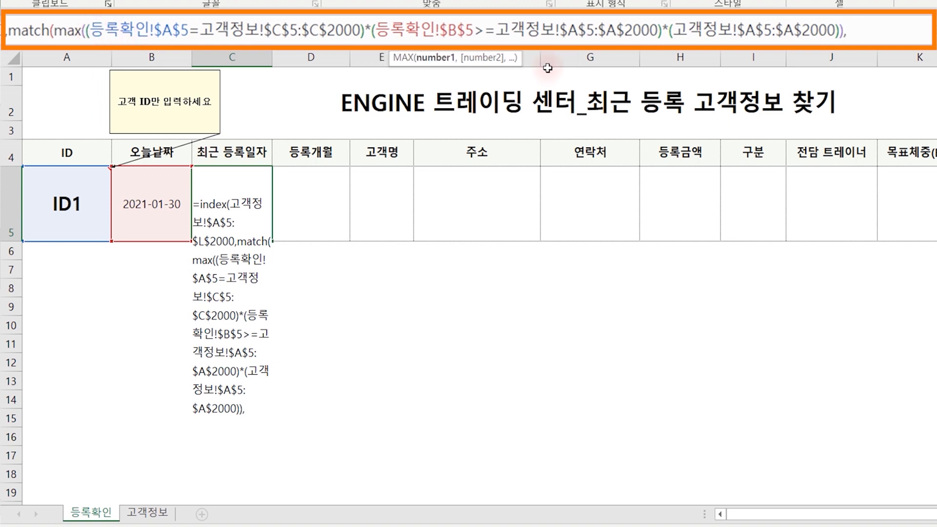
pyautogui.hotkey('shift', 'Right')
pyautogui.hotkey('shift', 'Right')
pyautogui.hotkey('shift', 'Right')
pyautogui.hotkey('shift', 'Right')
pyautogui.hotkey('shift', 'Right')
pyautogui.hotkey('shift', 'Right')
pyautogui.hotkey('shift', 'Right')
pyautogui.hotkey('shift', 'Right')
pyautogui.hotkey('shift', 'Right')
pyautogui.hotkey('shift', 'Right')
pyautogui.hotkey('shift', 'Right')
pyautogui.hotkey('shift', 'Right')
pyautogui.hotkey('shift', 'Right')
pyautogui.hotkey('shift', 'Right')
pyautogui.hotkey('shift', 'Right')
pyautogui.hotkey('shift', 'Right')
pyautogui.hotkey('shift', 'Right')
pyautogui.hotkey('shift', 'Right')
pyautogui.hotkey('shift', 'Right')
pyautogui.hotkey('shift', 'Right')
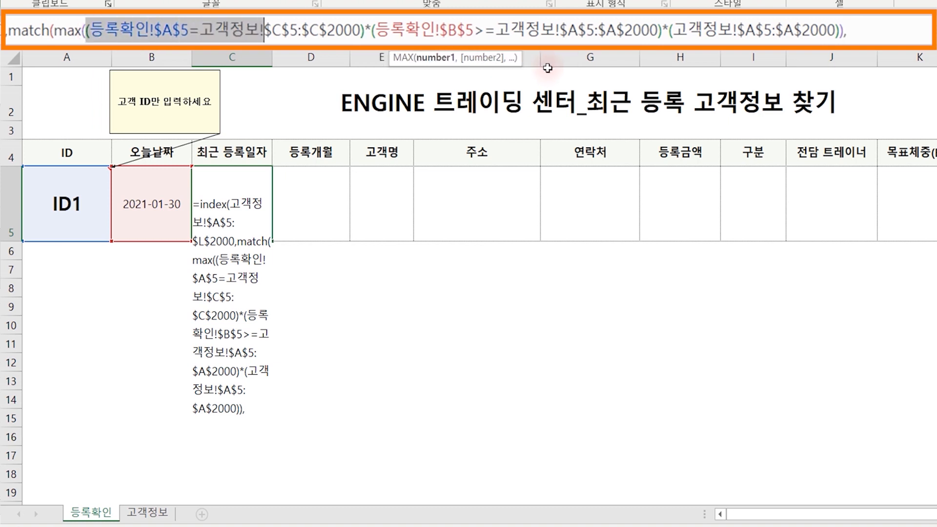
pyautogui.hotkey('shift', 'Right')
pyautogui.hotkey('shift', 'Right')
pyautogui.hotkey('shift', 'Right')
pyautogui.hotkey('shift', 'Right')
pyautogui.hotkey('shift', 'Right')
pyautogui.hotkey('shift', 'Right')
pyautogui.hotkey('shift', 'Right')
pyautogui.hotkey('shift', 'Right')
pyautogui.hotkey('shift', 'Right')
pyautogui.hotkey('shift', 'Right')
pyautogui.hotkey('shift', 'Right')
pyautogui.hotkey('shift', 'Right')
pyautogui.hotkey('shift', 'Right')
pyautogui.hotkey('shift', 'Right')
pyautogui.hotkey('shift', 'Right')
pyautogui.hotkey('shift', 'Right')
pyautogui.hotkey('shift', 'Right')
pyautogui.hotkey('shift', 'Right')
pyautogui.hotkey('shift', 'Right')
pyautogui.hotkey('shift', 'Right')
pyautogui.hotkey('ctrl', 'c')
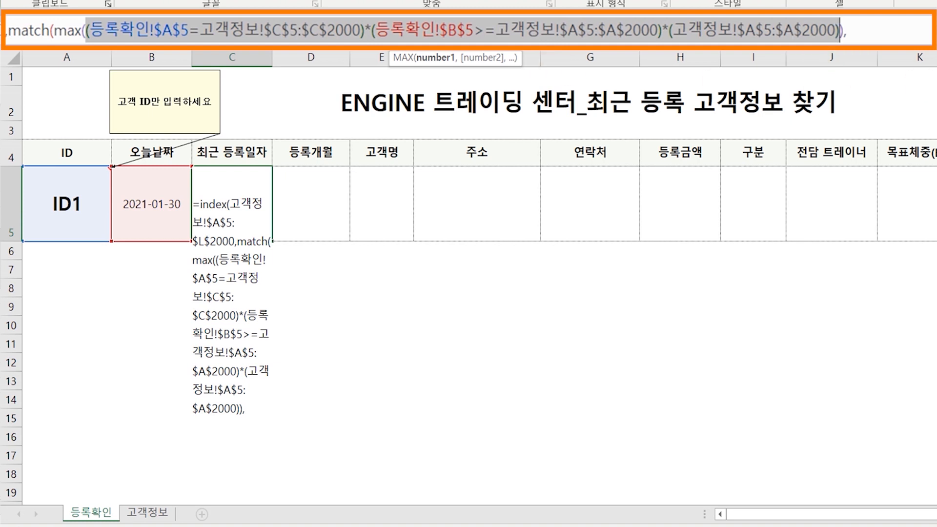
# Step: Paste the copied expression as MATCH's lookup_array and set the match type to 0
pyautogui.click(867, 31)
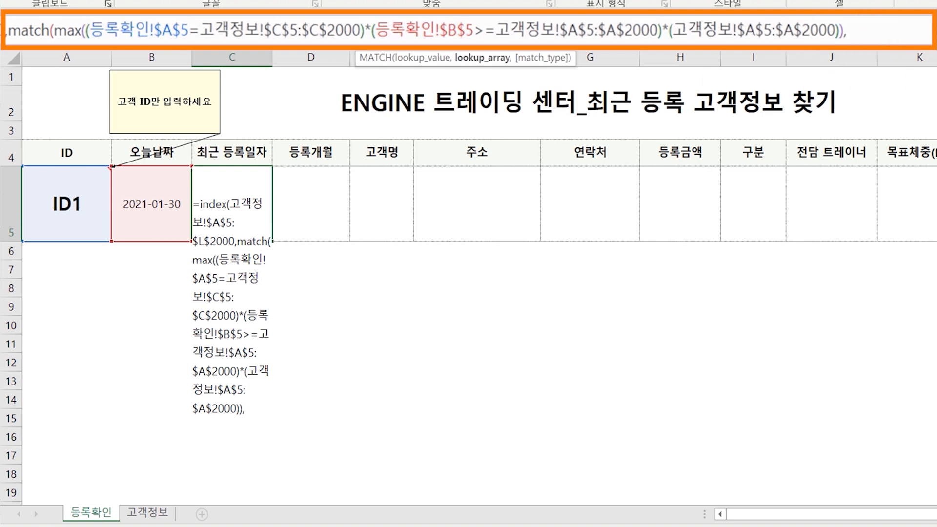
pyautogui.hotkey('ctrl', 'v')
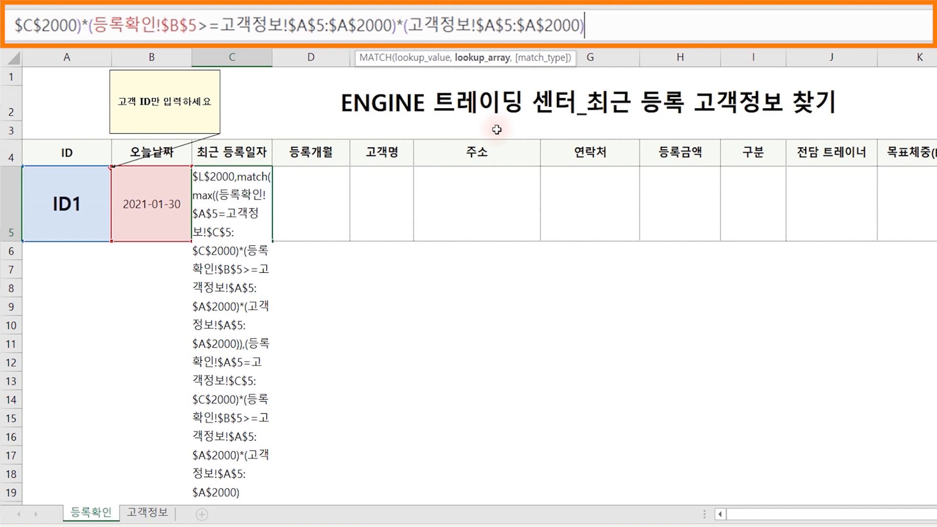
pyautogui.write(',0')
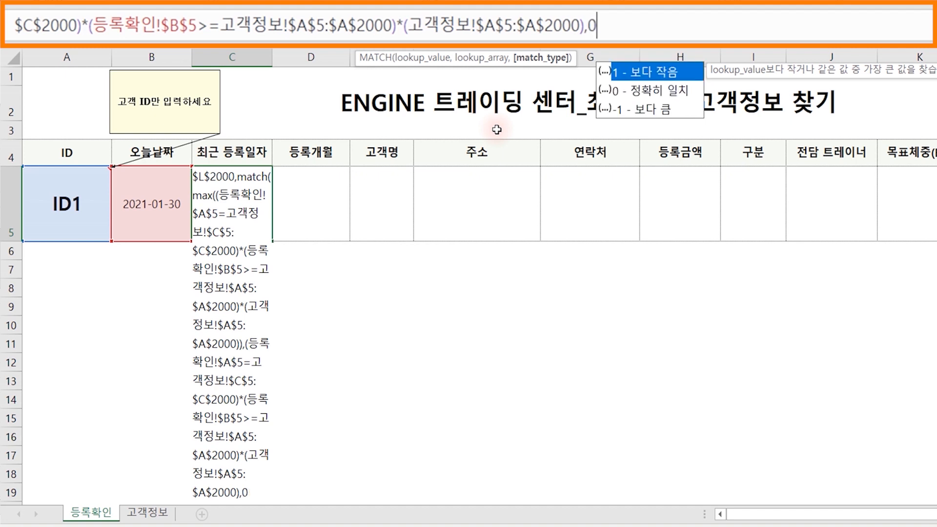
# Step: Close the row MATCH and begin a second MATCH as INDEX's column_num, with 등록확인!C$4 (row locked) as its lookup value
pyautogui.write(')')
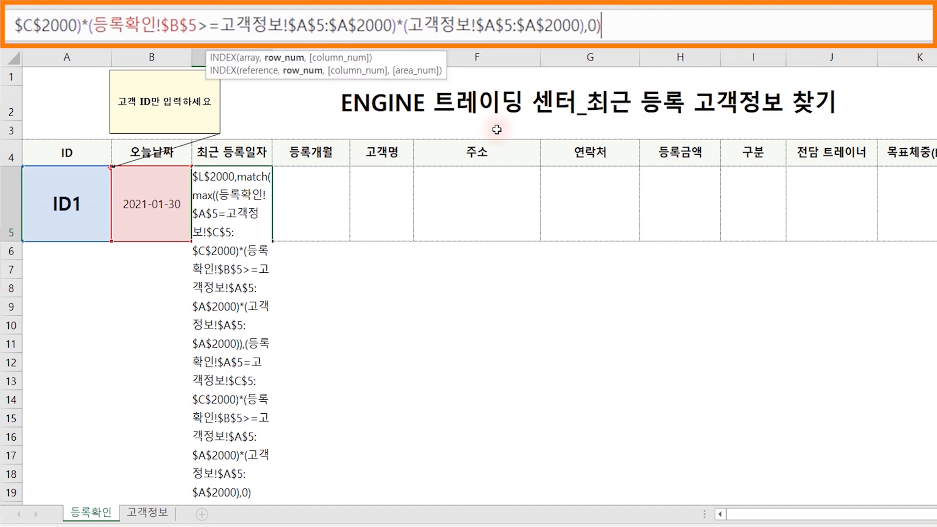
pyautogui.write(',')
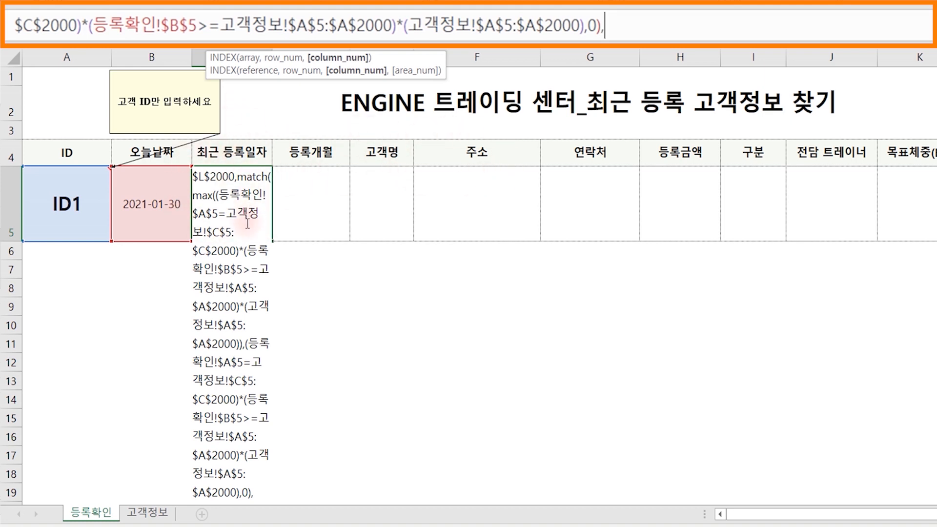
pyautogui.write('match')
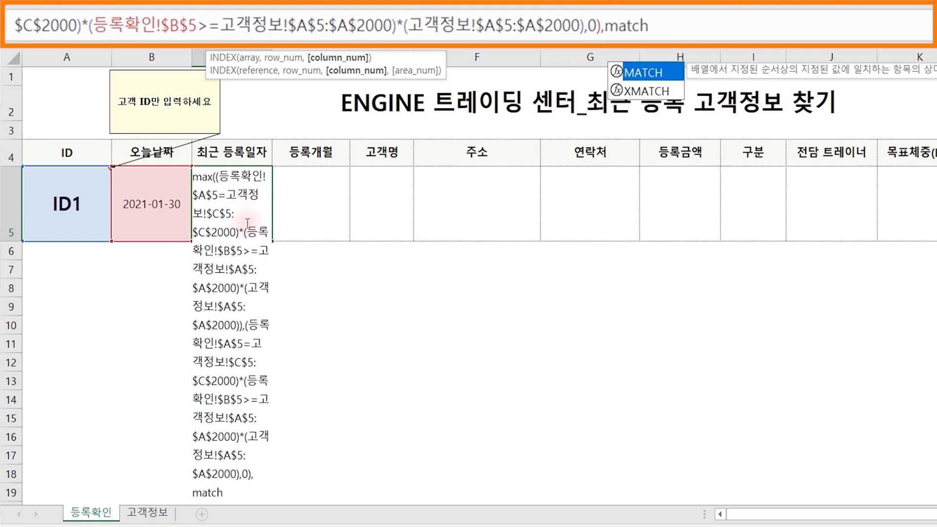
pyautogui.write('(')
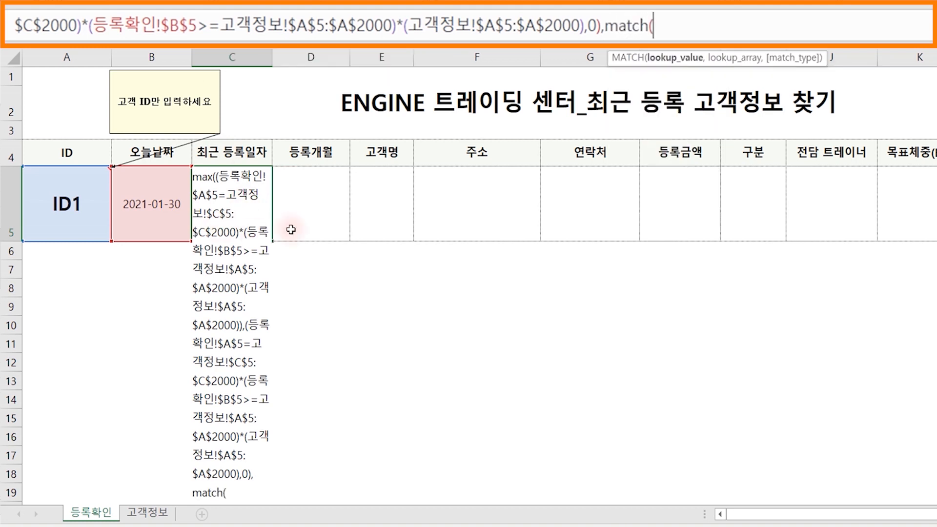
pyautogui.click(243, 153)
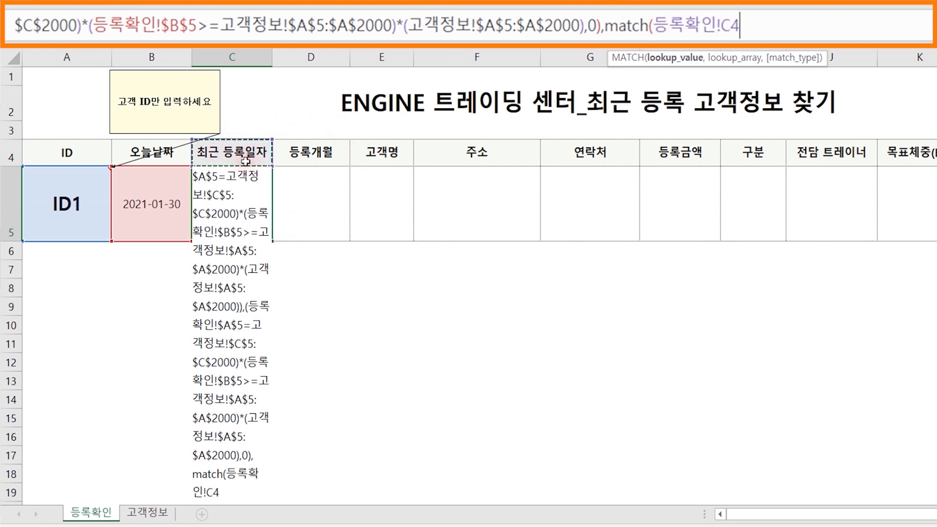
pyautogui.press('F4')
pyautogui.press('F4')
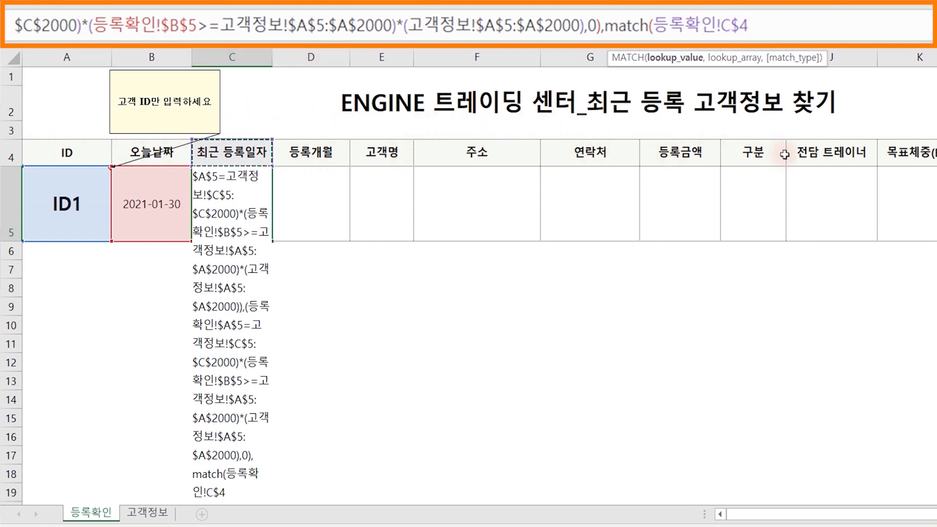
pyautogui.write(',')
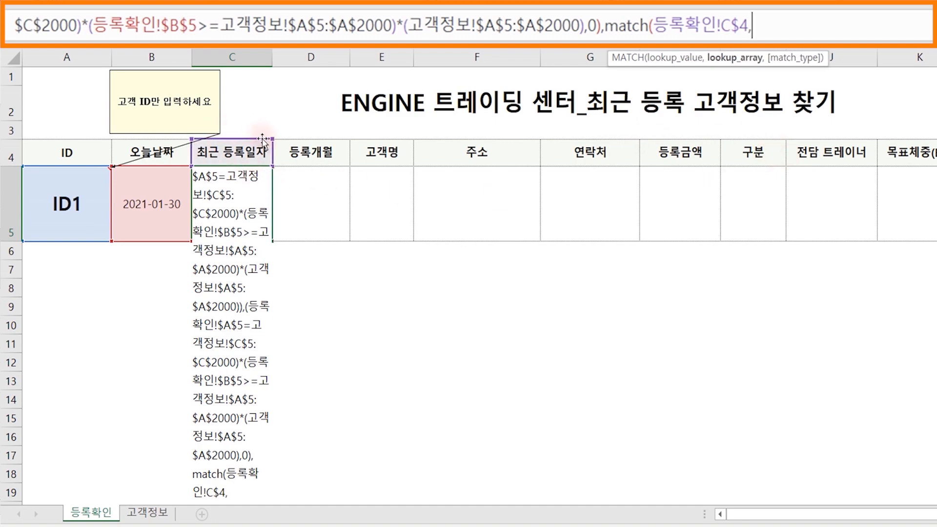
# Step: Give the second MATCH the absolute header range 고객정보!$A$4:$L$4 and match type 0, close INDEX and enter the formula
pyautogui.click(147, 512)
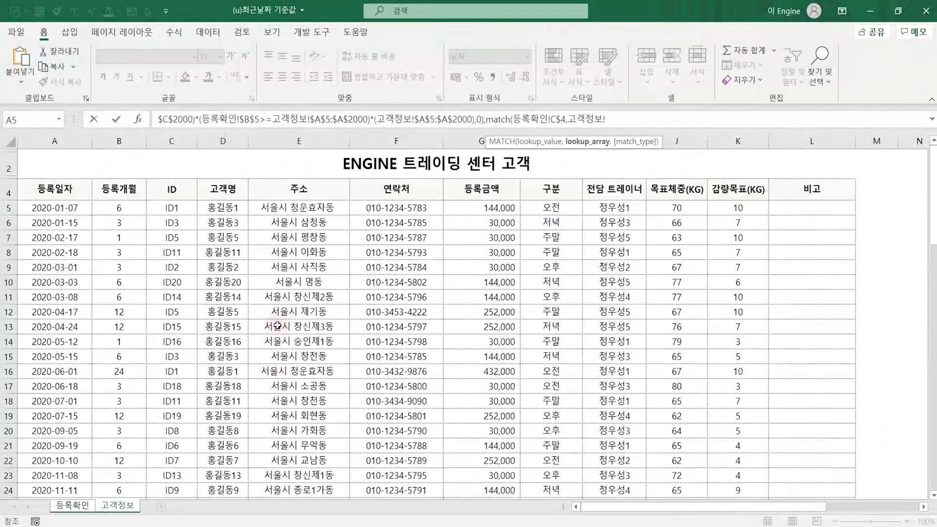
pyautogui.click(49, 190)
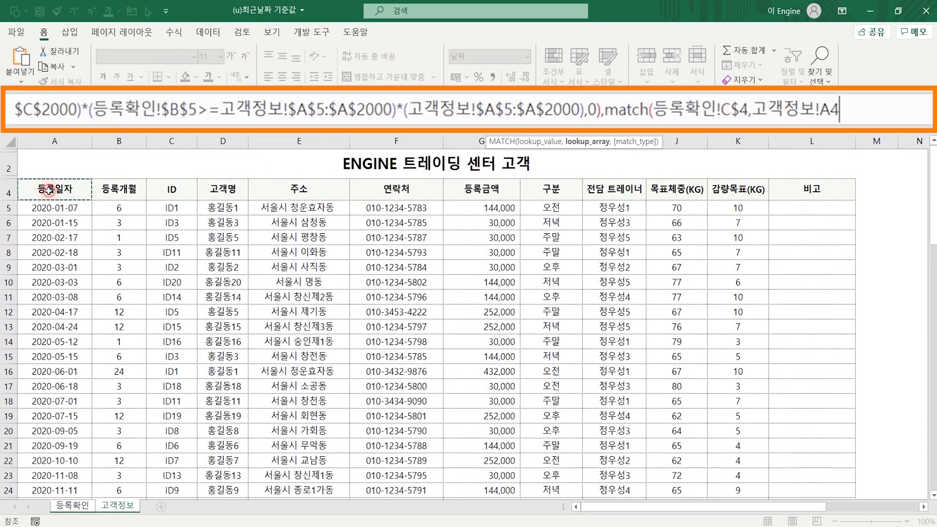
pyautogui.moveTo(48, 190); pyautogui.dragTo(831, 200)
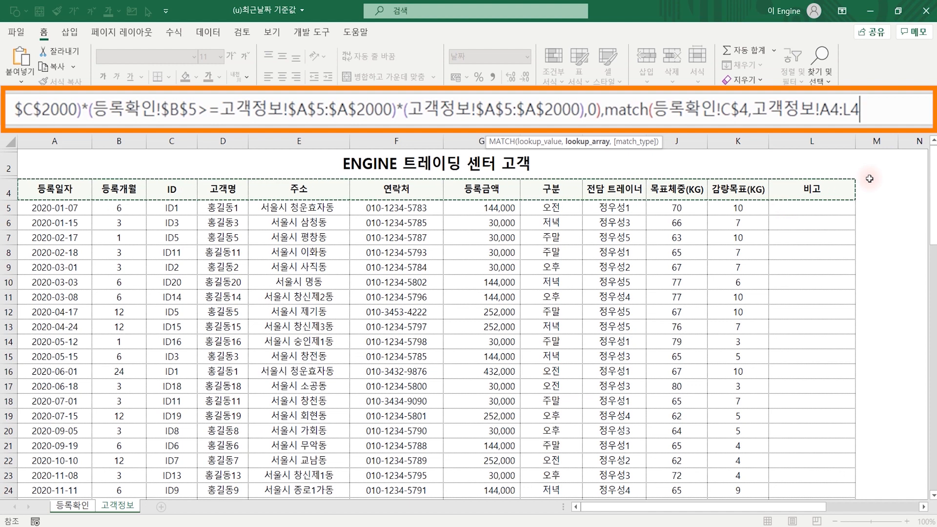
pyautogui.press('F4')
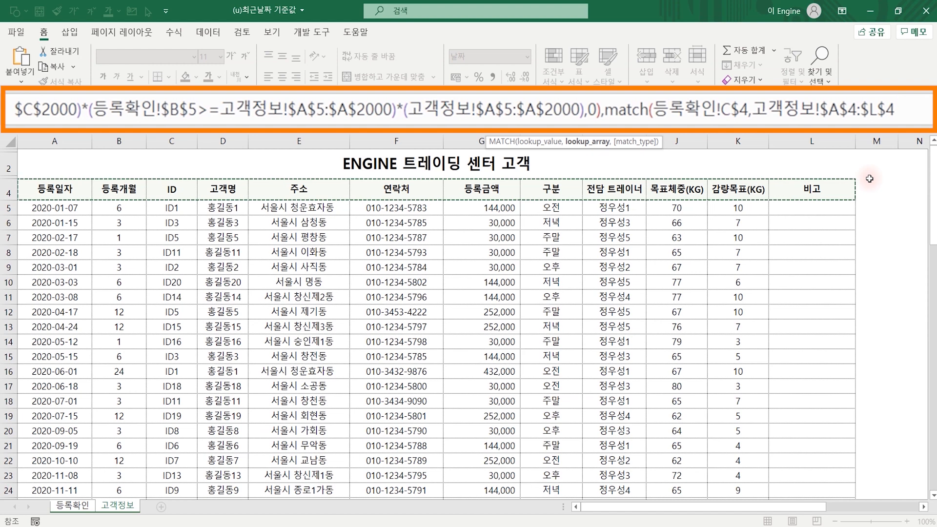
pyautogui.write(',')
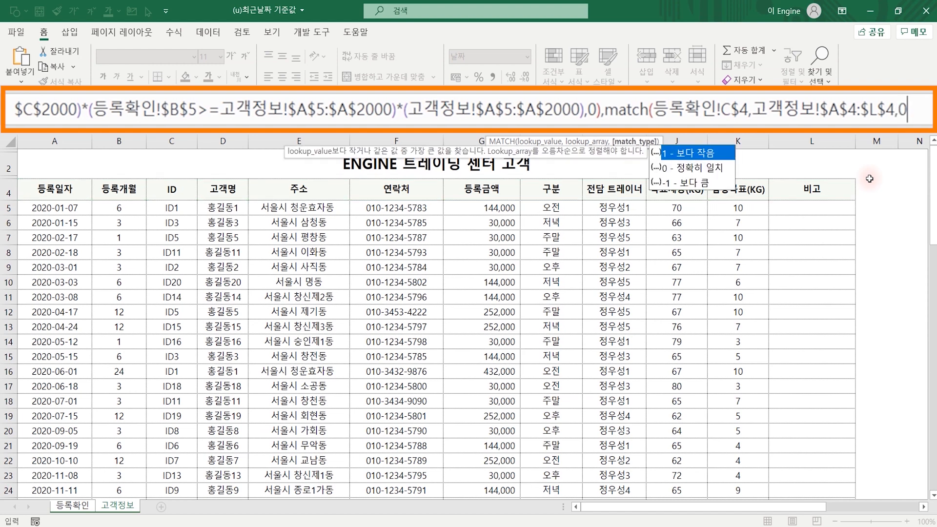
pyautogui.write('0)')
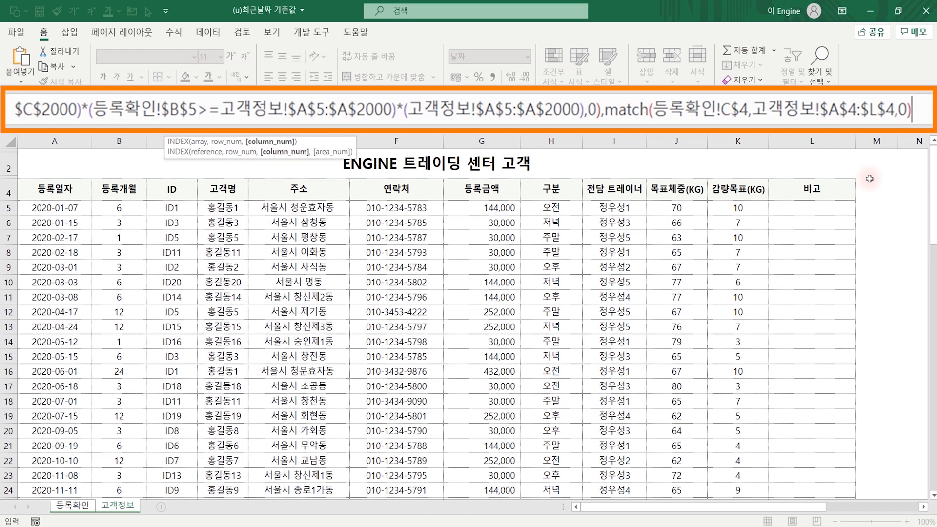
pyautogui.write(')')
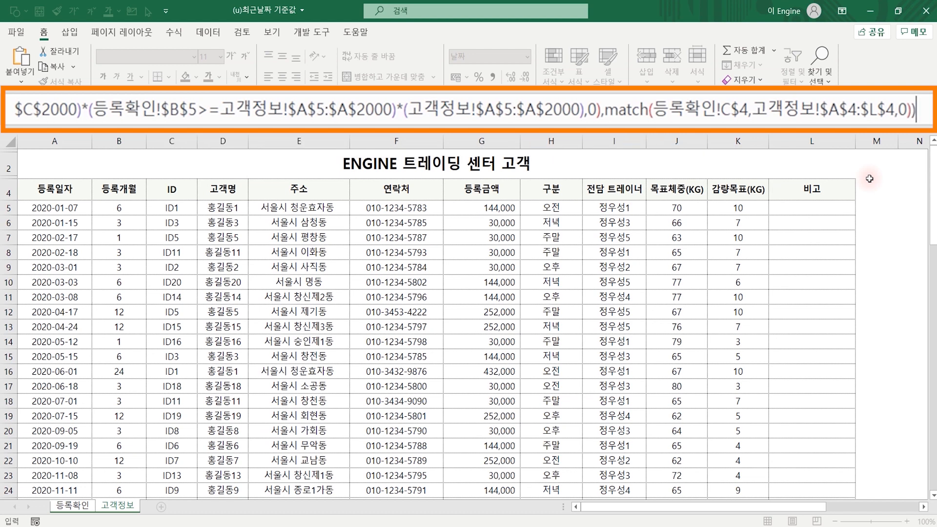
pyautogui.press('Return')
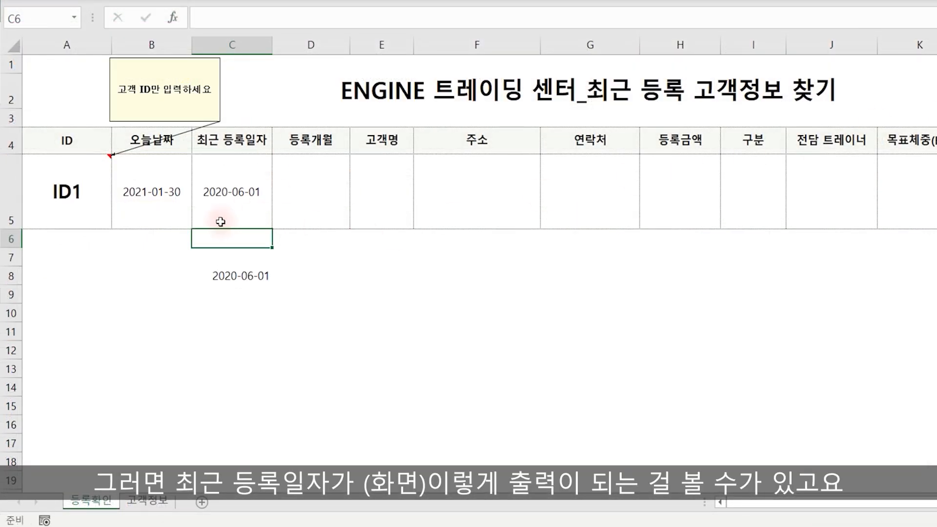
# Step: Turn on filters for header row 4 of the 고객정보 sheet and show only the ID1 records
pyautogui.click(67, 200)
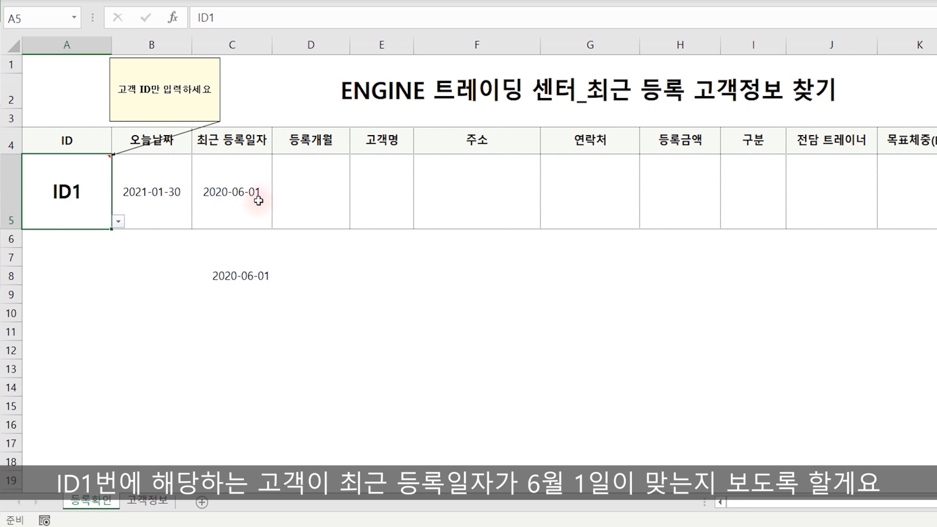
pyautogui.click(157, 503)
pyautogui.click(216, 202)
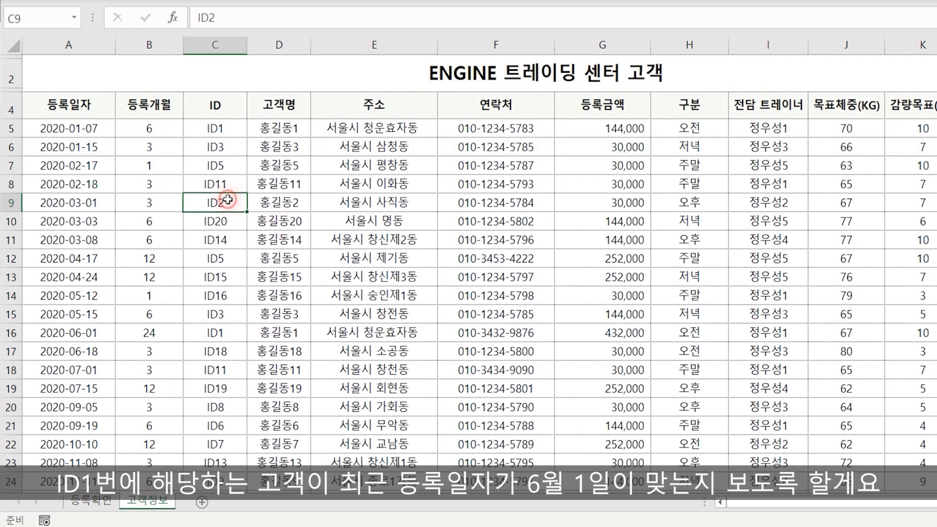
pyautogui.click(9, 106)
pyautogui.hotkey('ctrl', 'shift', 'l')
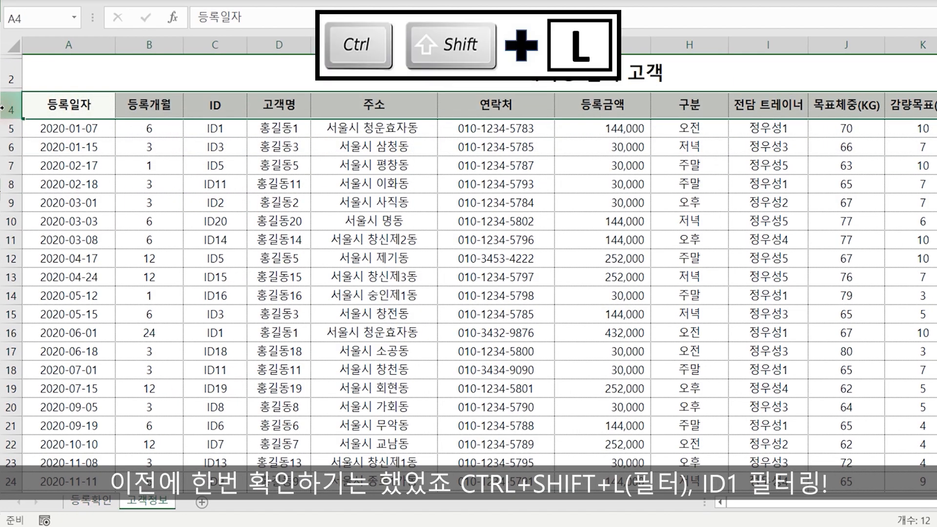
pyautogui.click(295, 222)
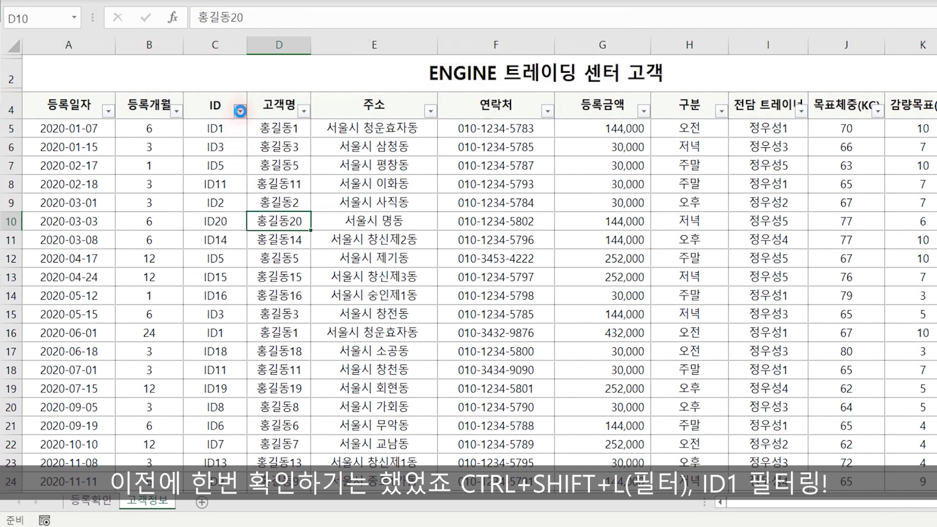
pyautogui.click(240, 111)
pyautogui.click(84, 300)
pyautogui.click(84, 314)
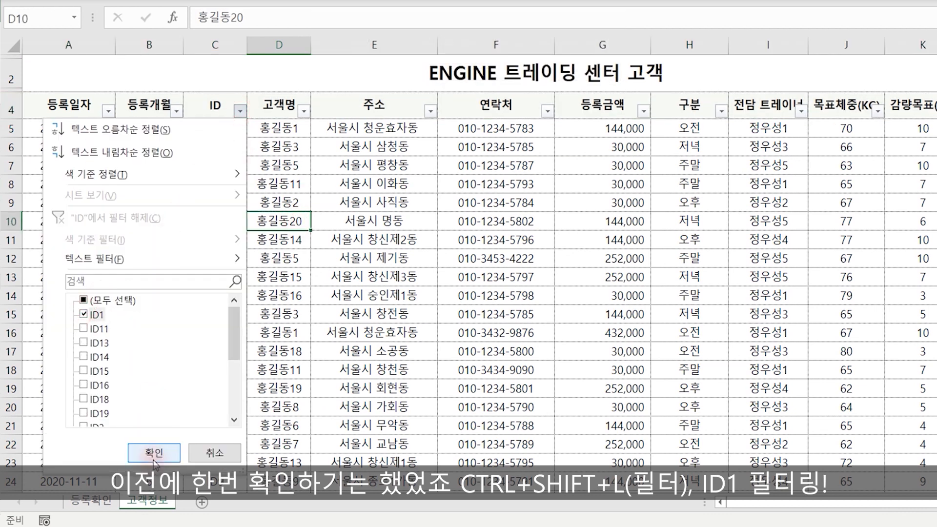
pyautogui.click(154, 453)
# Step: Check the latest registration date among the filtered ID1 records and remove the filter from 고객정보
pyautogui.click(286, 276)
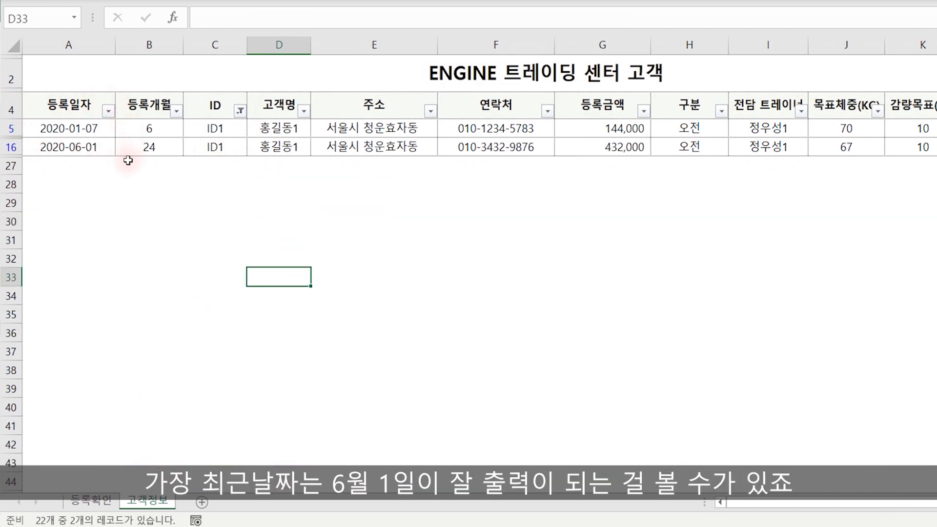
pyautogui.click(78, 146)
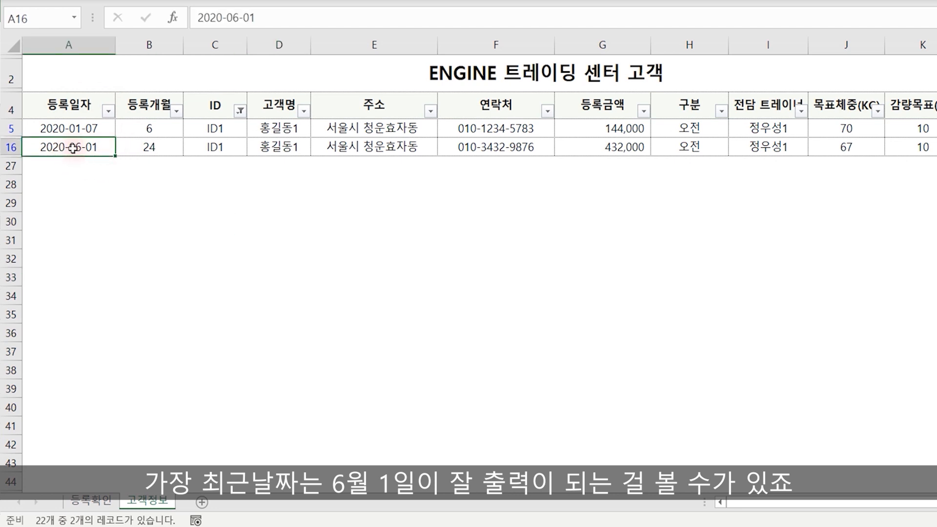
pyautogui.click(245, 218)
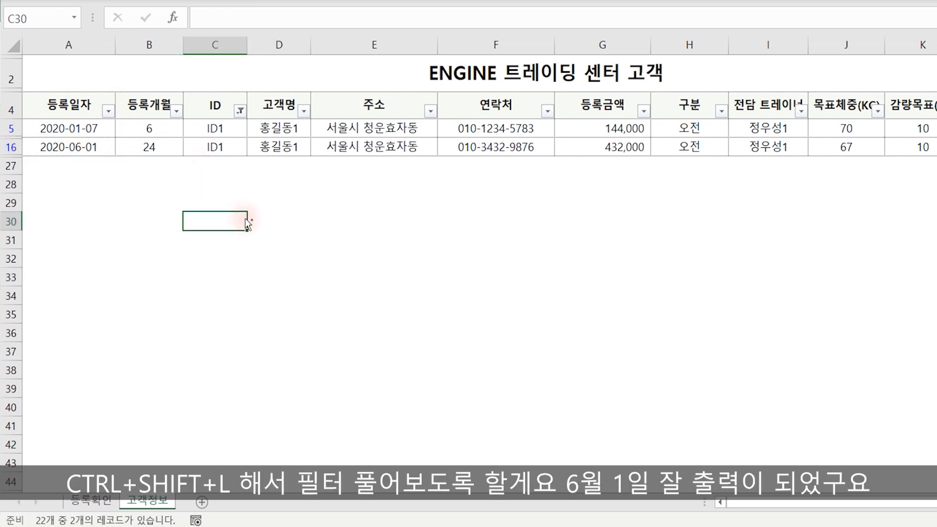
pyautogui.hotkey('ctrl', 'shift', 'l')
pyautogui.click(234, 324)
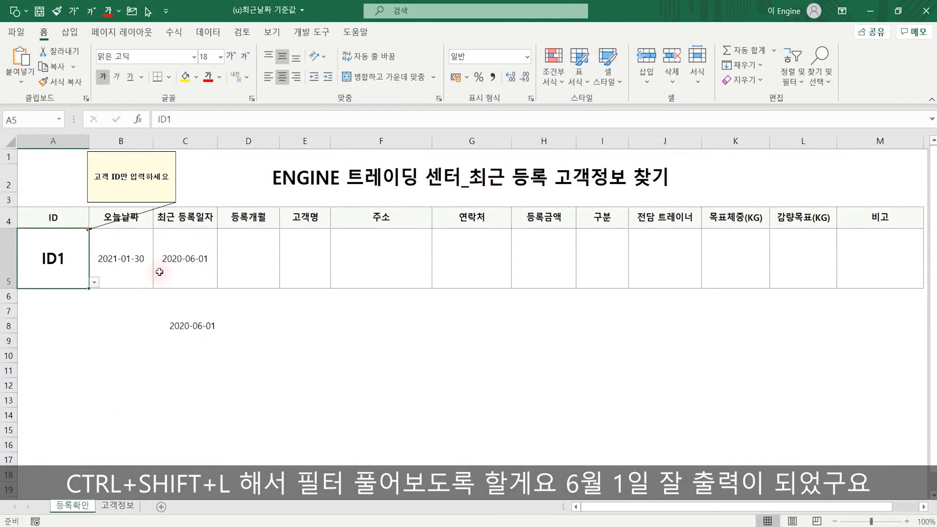
# Step: Copy the formula in C5 of 등록확인 across row 5 through the 비고 column (M5)
pyautogui.click(184, 266)
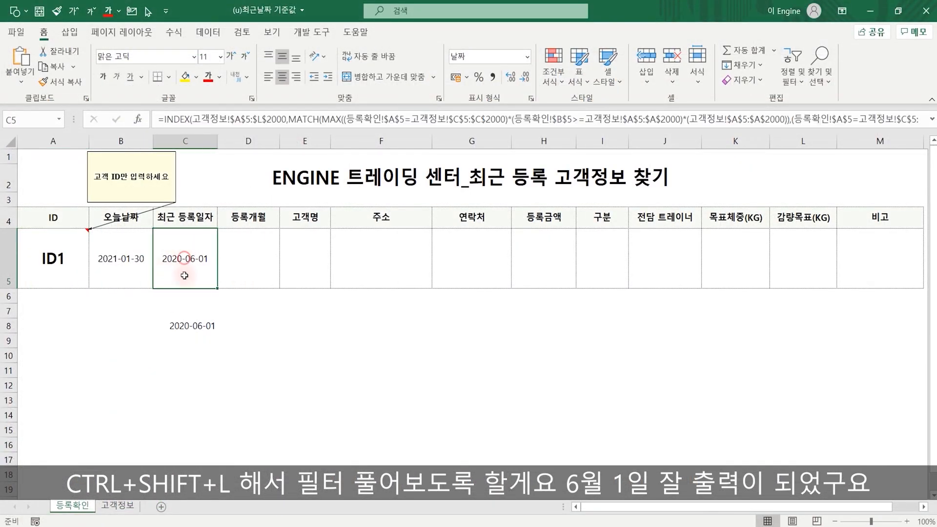
pyautogui.moveTo(215, 289); pyautogui.dragTo(886, 291)
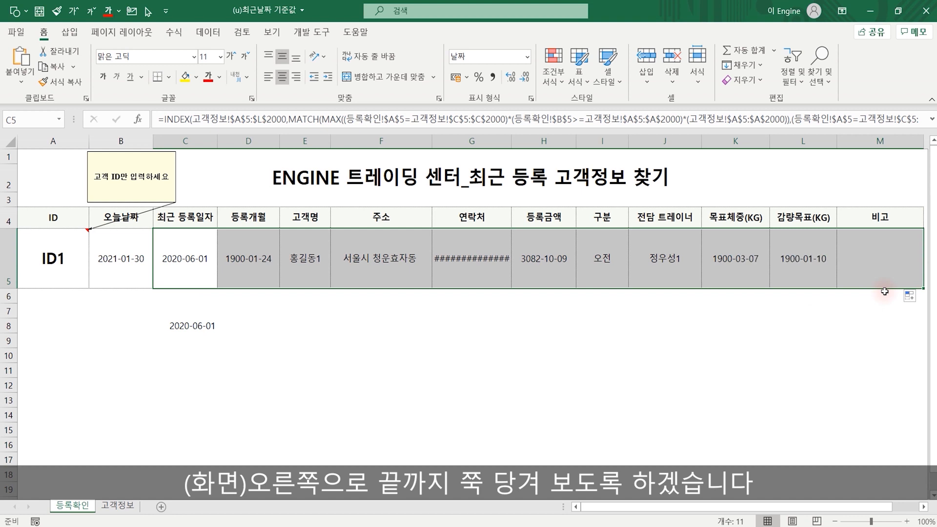
pyautogui.click(299, 396)
# Step: Set the number format of the 등록개월 result in D5 to General (일반)
pyautogui.click(256, 268)
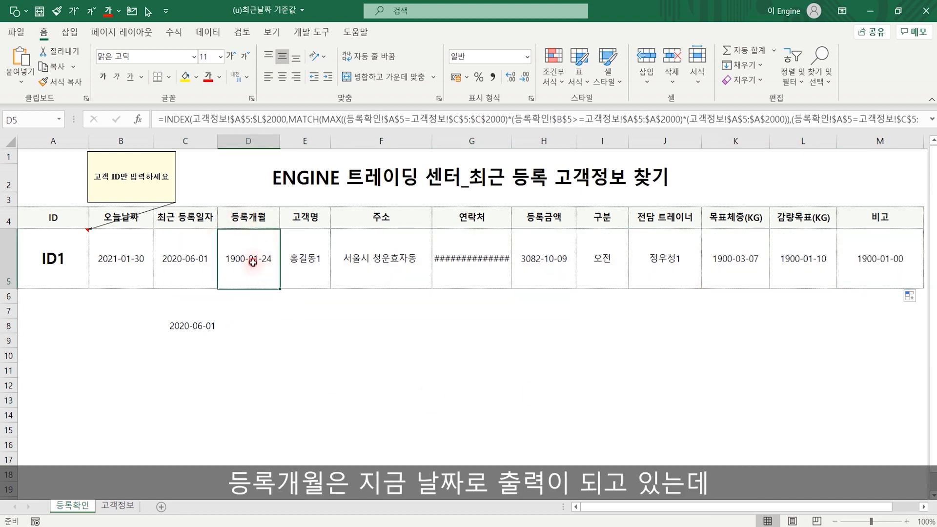
pyautogui.click(526, 58)
pyautogui.click(488, 71)
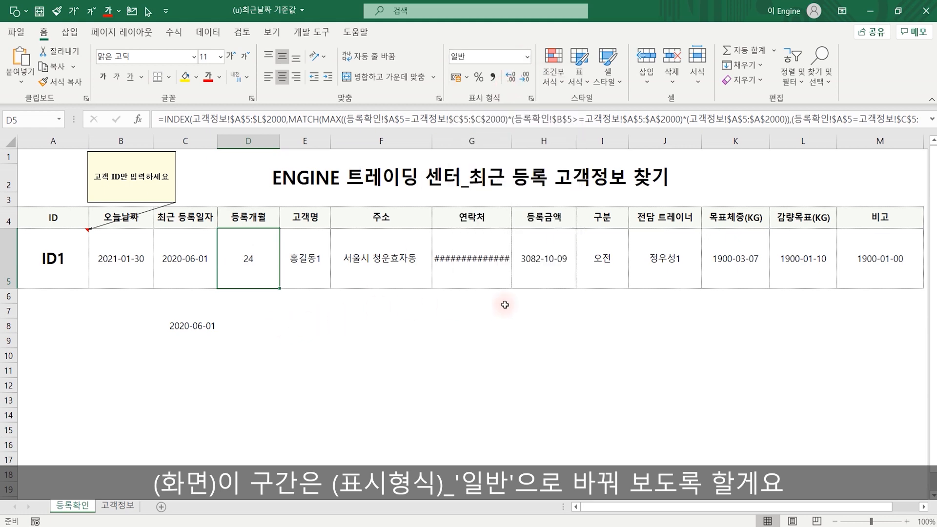
pyautogui.click(486, 264)
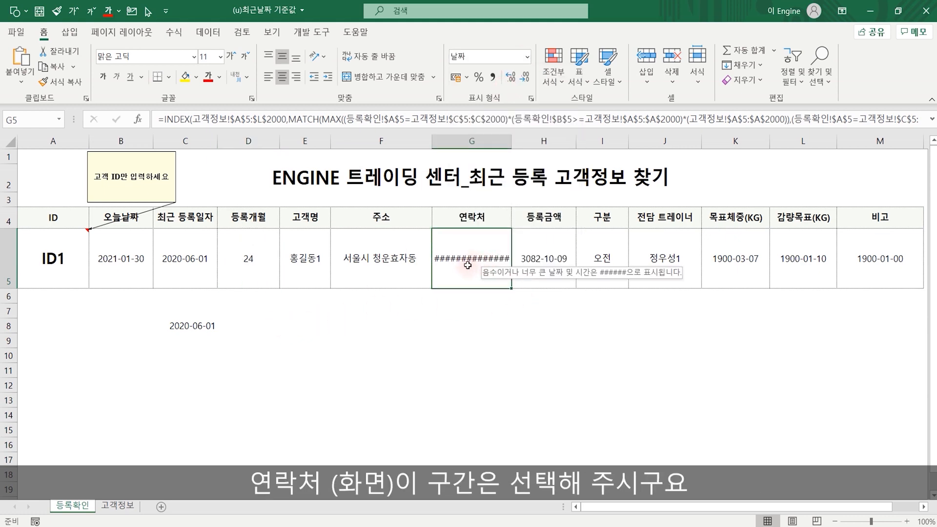
pyautogui.click(118, 506)
pyautogui.click(399, 240)
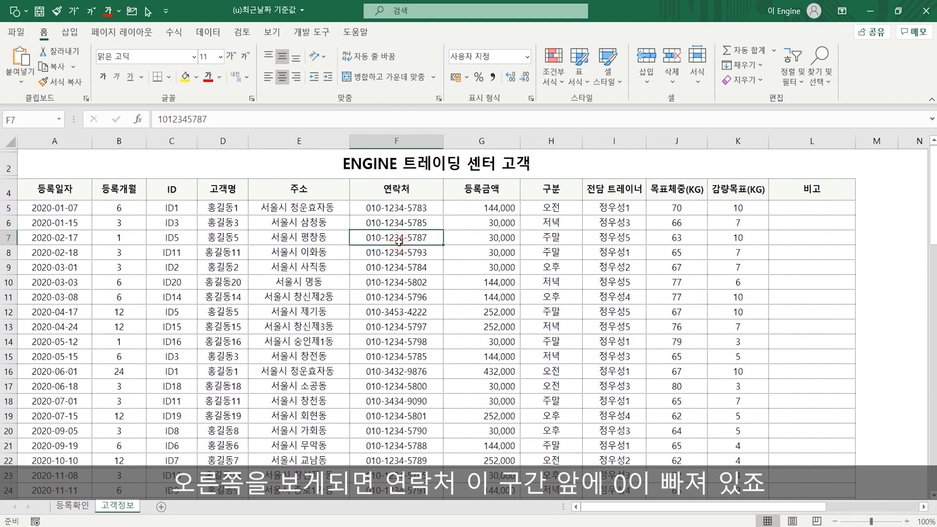
pyautogui.click(74, 505)
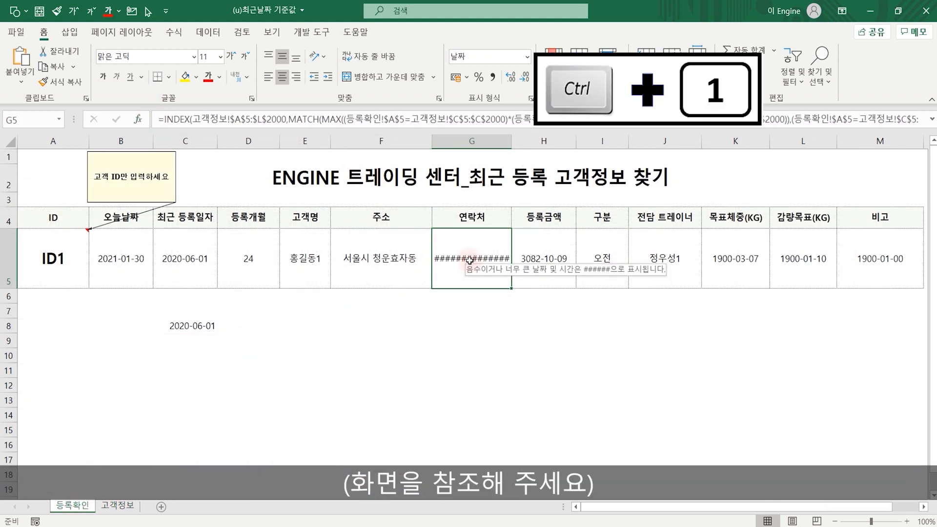
pyautogui.hotkey('ctrl', '1')
pyautogui.click(519, 332)
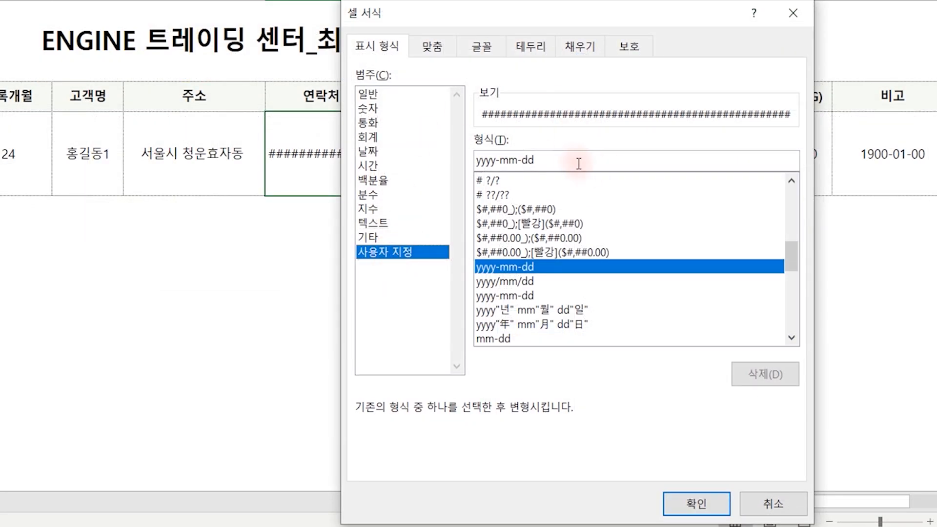
pyautogui.doubleClick(579, 164)
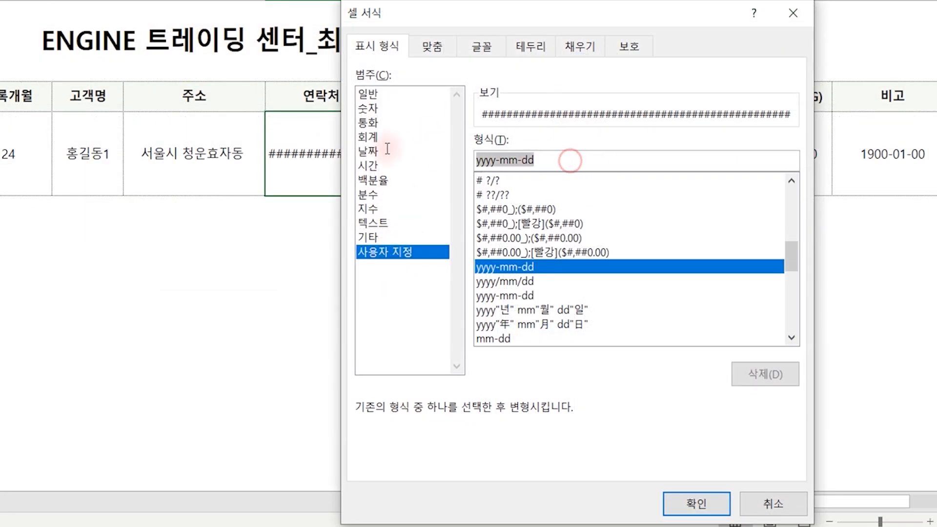
pyautogui.press('BackSpace')
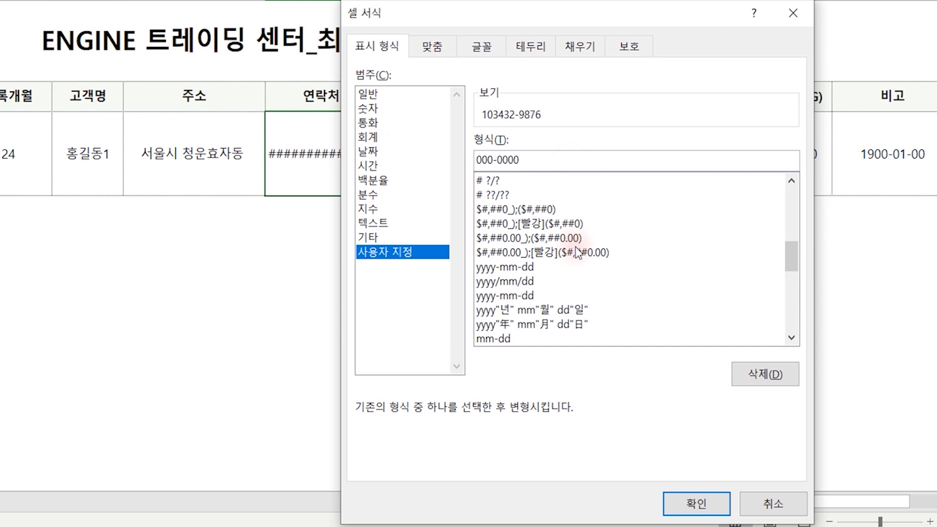
pyautogui.write('000-0000-0000')
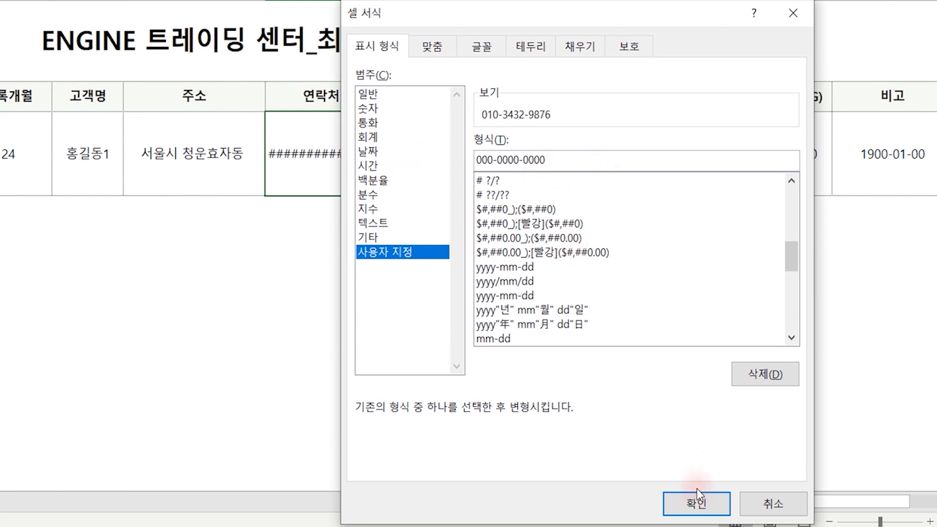
pyautogui.click(690, 504)
pyautogui.click(397, 350)
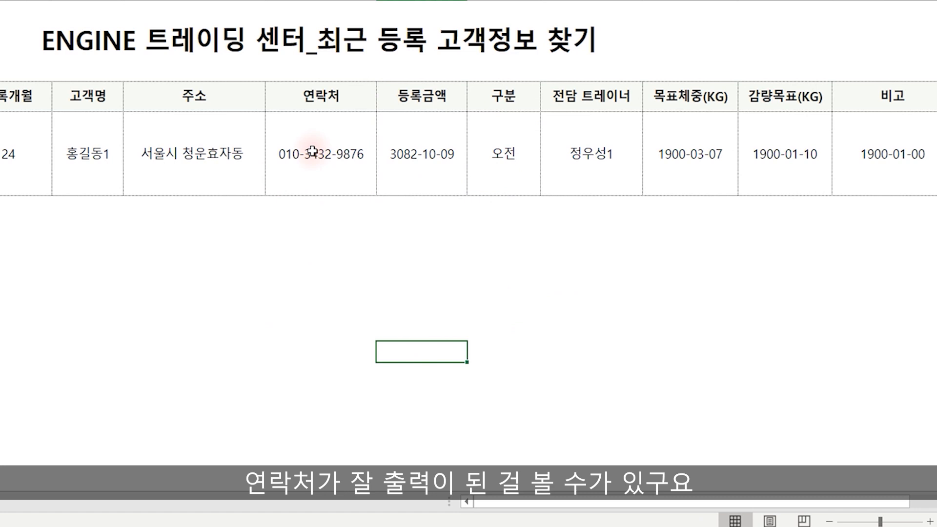
# Step: Apply the comma style to the 등록금액 result in H5
pyautogui.click(450, 157)
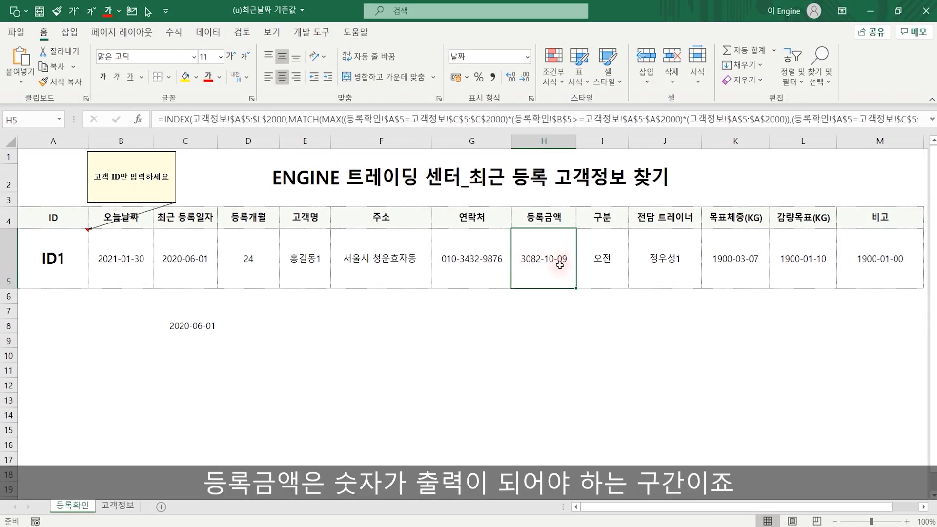
pyautogui.hotkey('alt', 'h')
pyautogui.press('k')
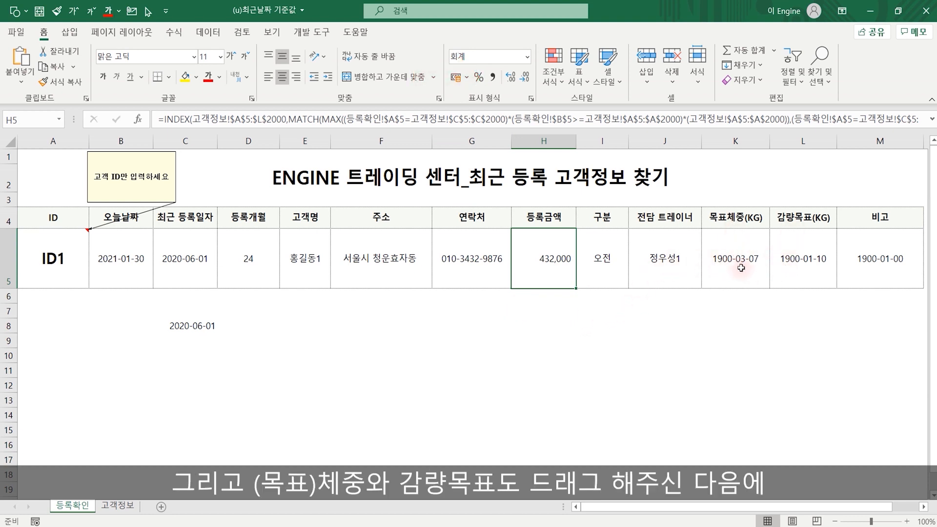
# Step: Set the number format of the 목표체중 and 감량목표 results in K5:L5 to General (일반)
pyautogui.moveTo(739, 268); pyautogui.dragTo(791, 267)
pyautogui.hotkey('alt', 'h')
pyautogui.press('n')
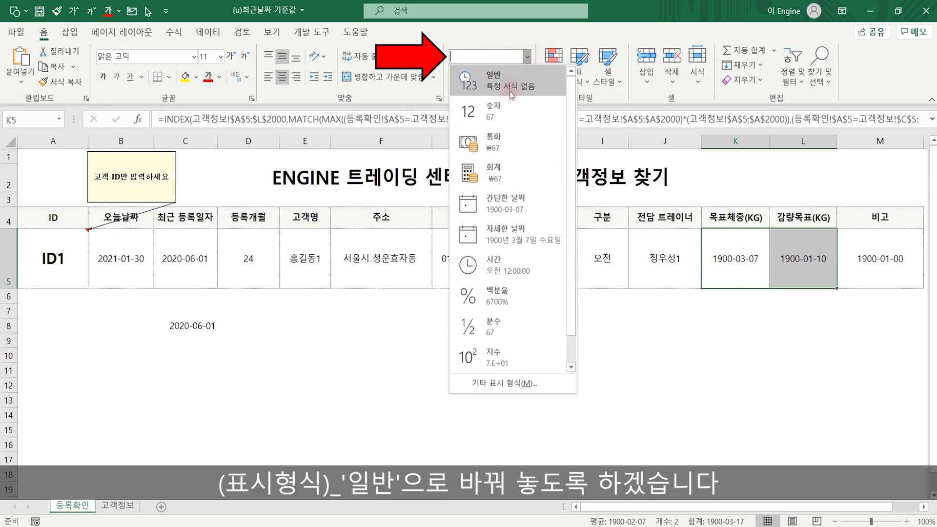
pyautogui.press('Return')
pyautogui.click(649, 385)
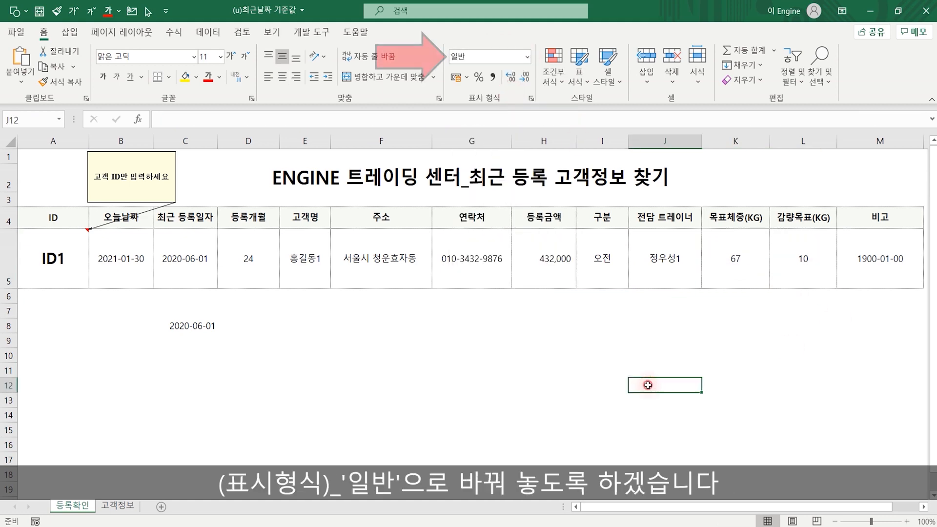
# Step: Give the 비고 result in M5 the custom number format # so that empty remarks show as blank
pyautogui.click(885, 259)
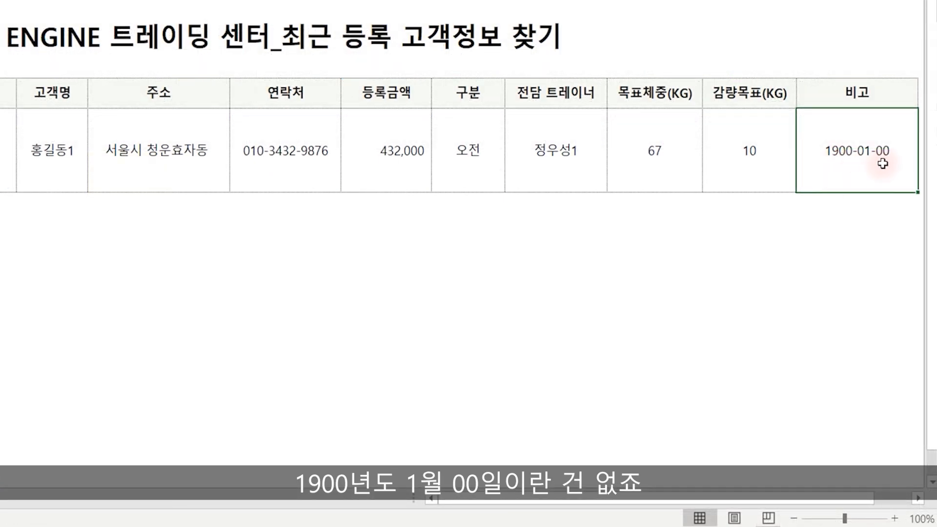
pyautogui.rightClick(850, 149)
pyautogui.click(706, 406)
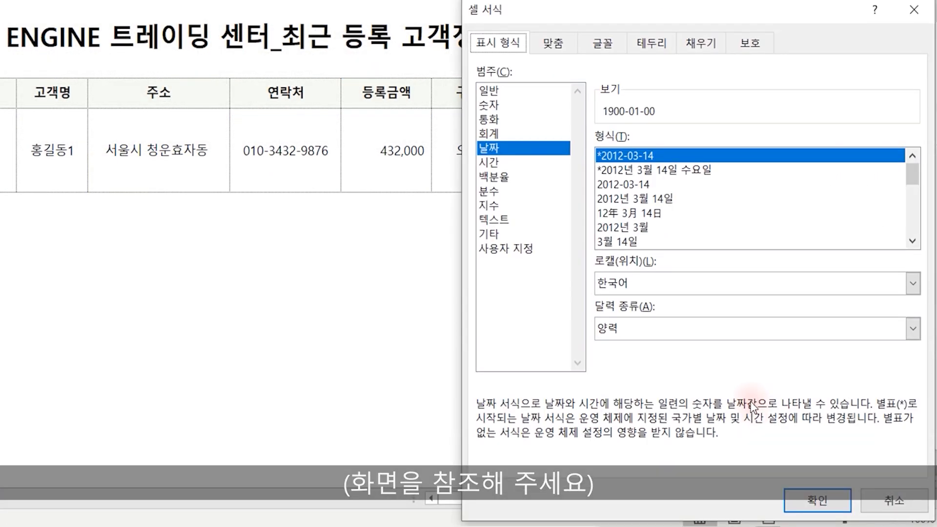
pyautogui.click(520, 249)
pyautogui.moveTo(687, 157); pyautogui.dragTo(465, 141)
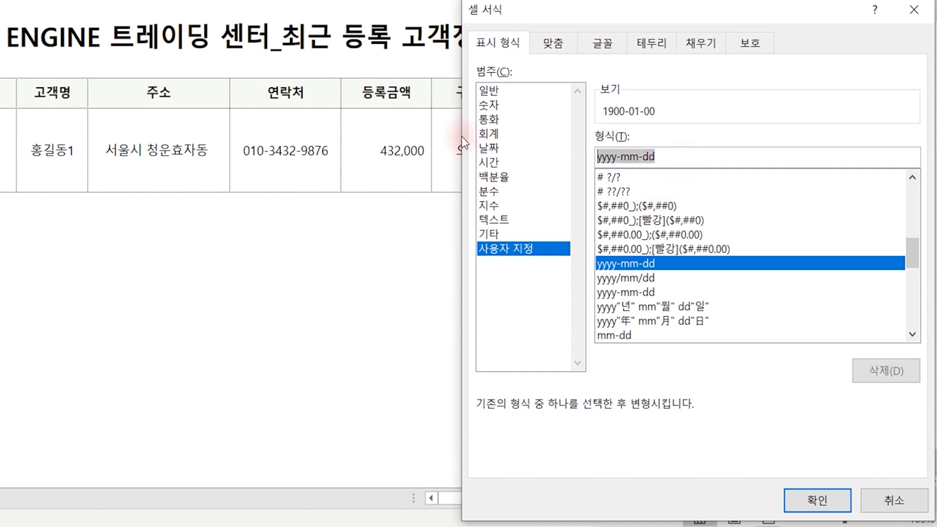
pyautogui.write('#')
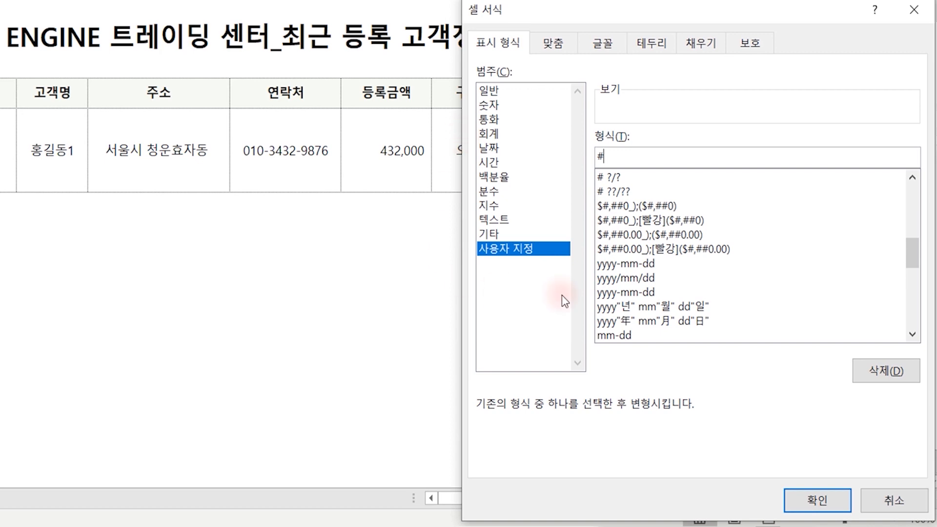
pyautogui.click(801, 495)
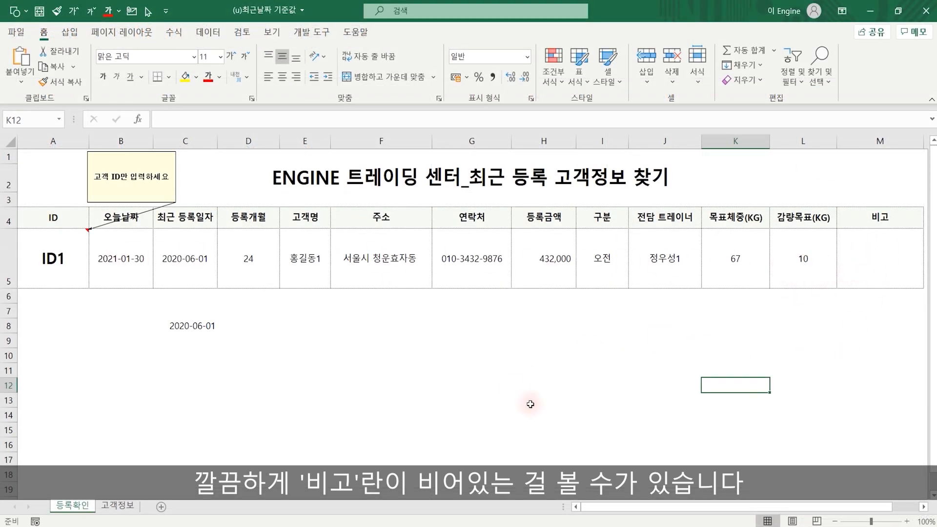
pyautogui.click(373, 397)
# Step: Test the lookup by choosing ID2, ID4 and finally ID10 from the list in A5
pyautogui.click(54, 259)
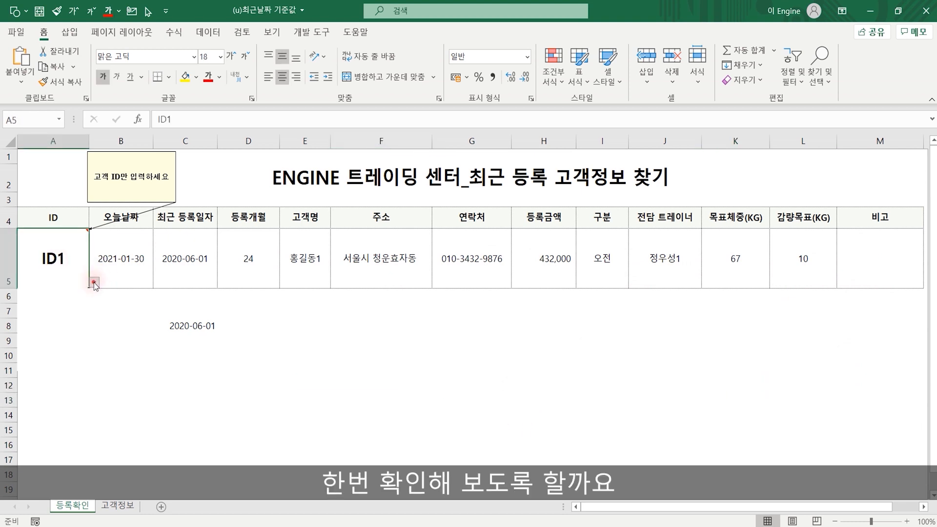
pyautogui.click(93, 282)
pyautogui.click(46, 305)
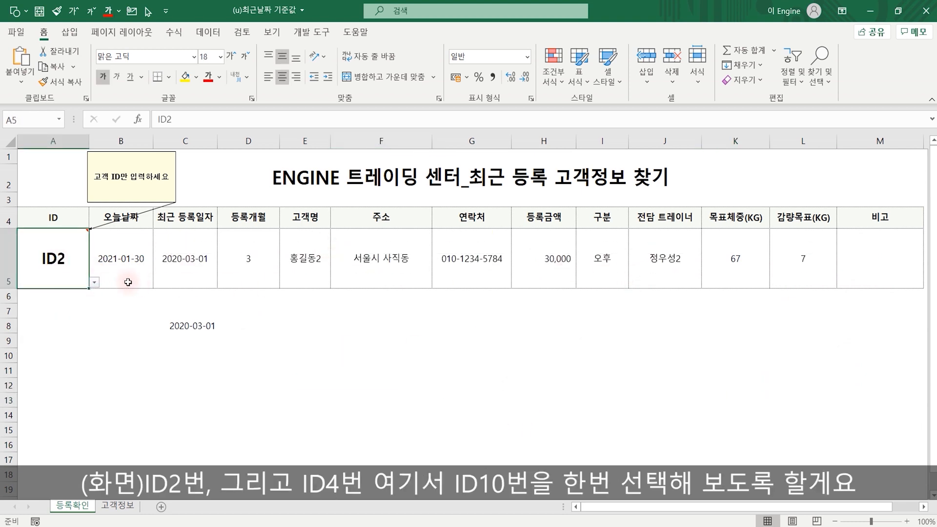
pyautogui.click(94, 282)
pyautogui.click(44, 315)
pyautogui.click(94, 283)
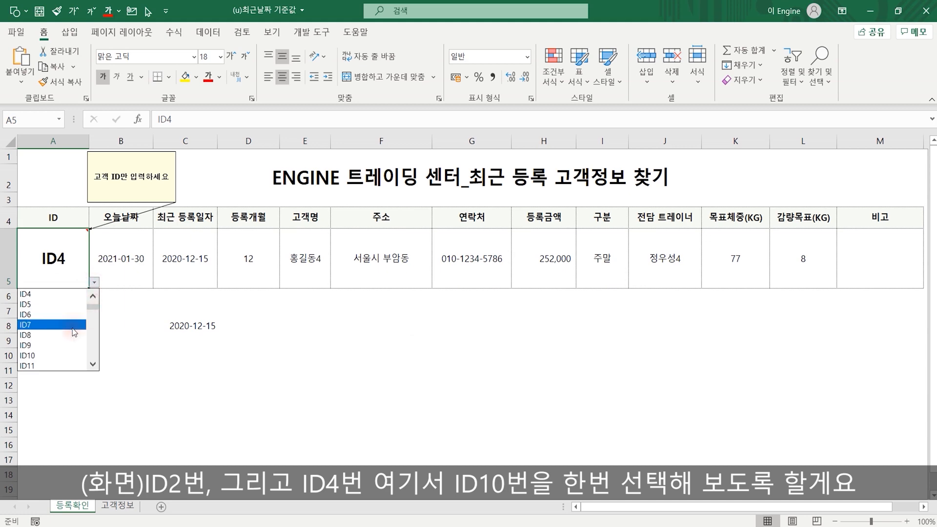
pyautogui.click(51, 356)
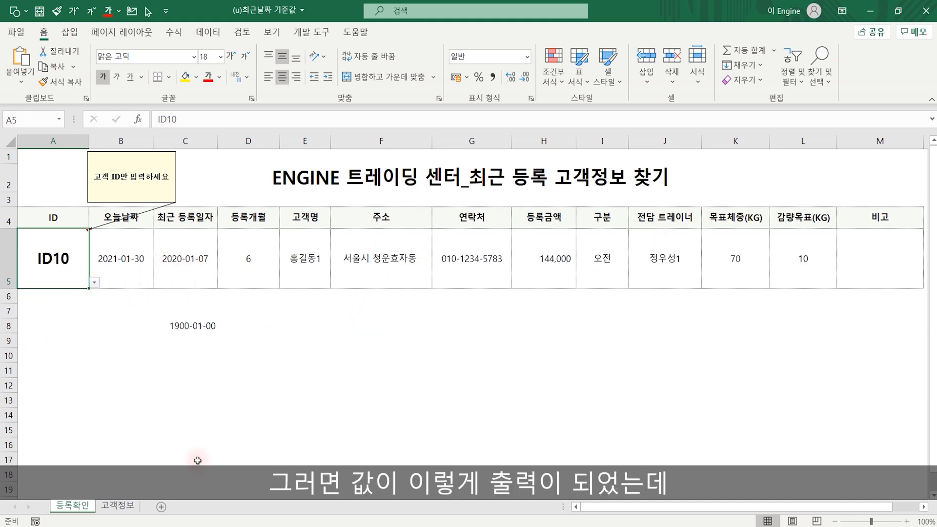
# Step: Turn on filters for header row 4 of 고객정보 and look for ID10 in the ID column's filter list, without applying a filter
pyautogui.click(116, 506)
pyautogui.click(221, 308)
pyautogui.click(6, 193)
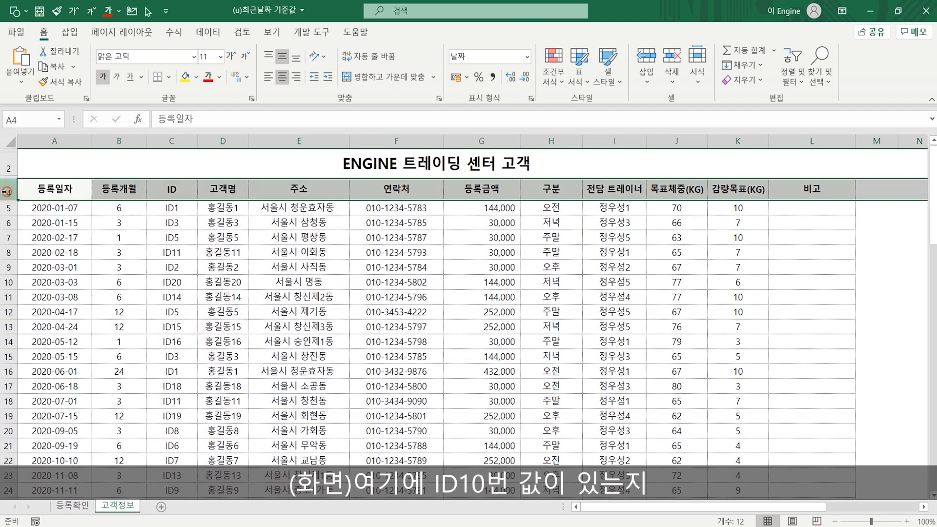
pyautogui.hotkey('ctrl', 'shift', 'l')
pyautogui.click(222, 297)
pyautogui.click(191, 193)
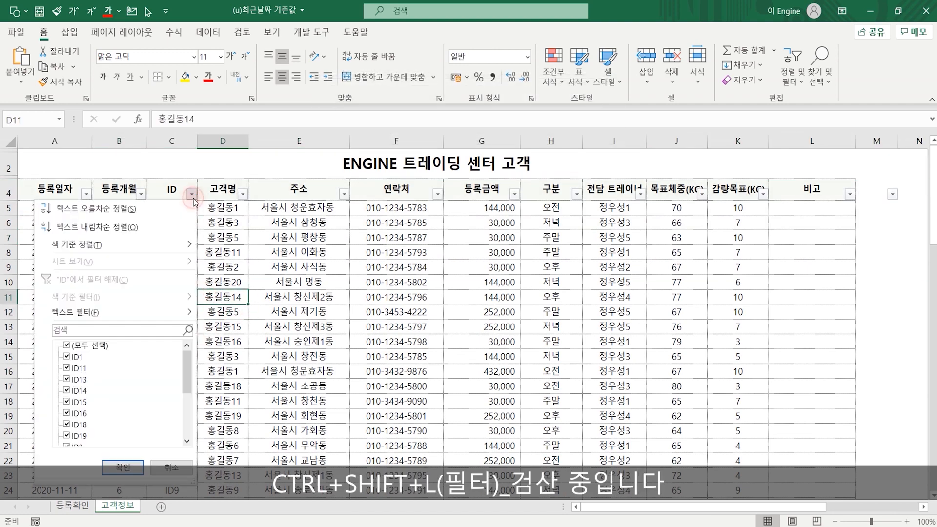
pyautogui.click(75, 346)
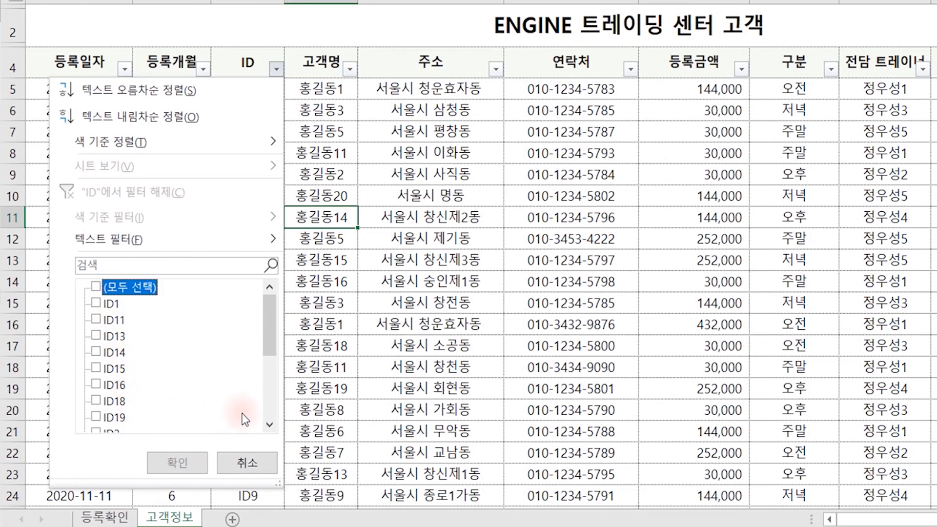
pyautogui.click(269, 425)
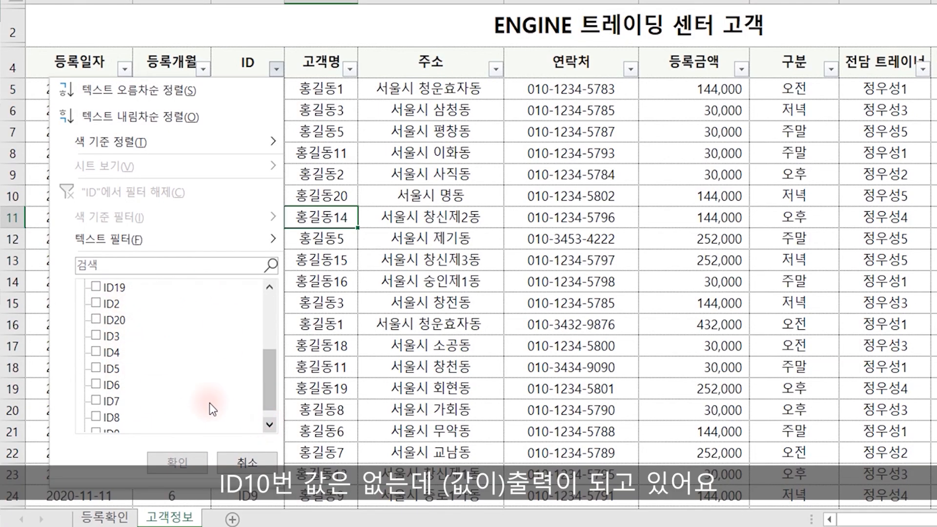
pyautogui.click(270, 425)
pyautogui.click(250, 463)
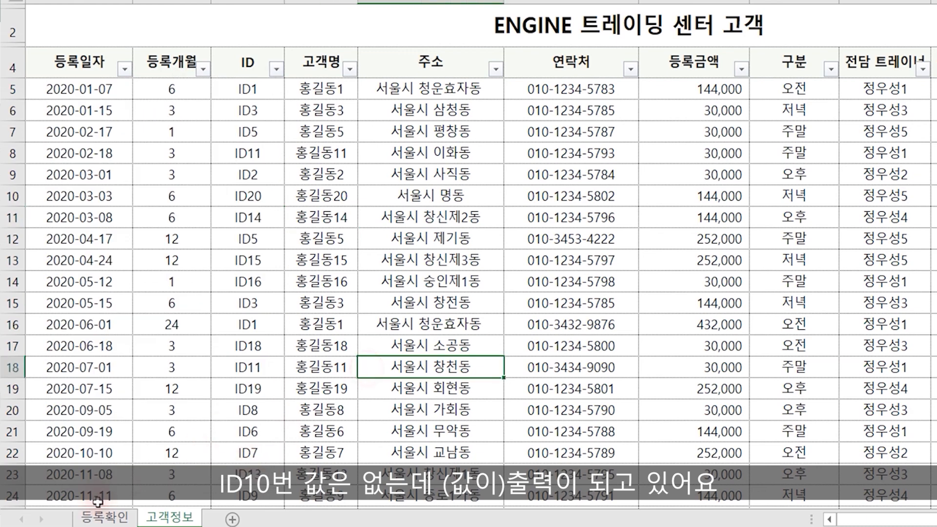
# Step: Start evaluating the C5 formula of 등록확인 step by step and examine the result of the ID comparison array
pyautogui.click(100, 513)
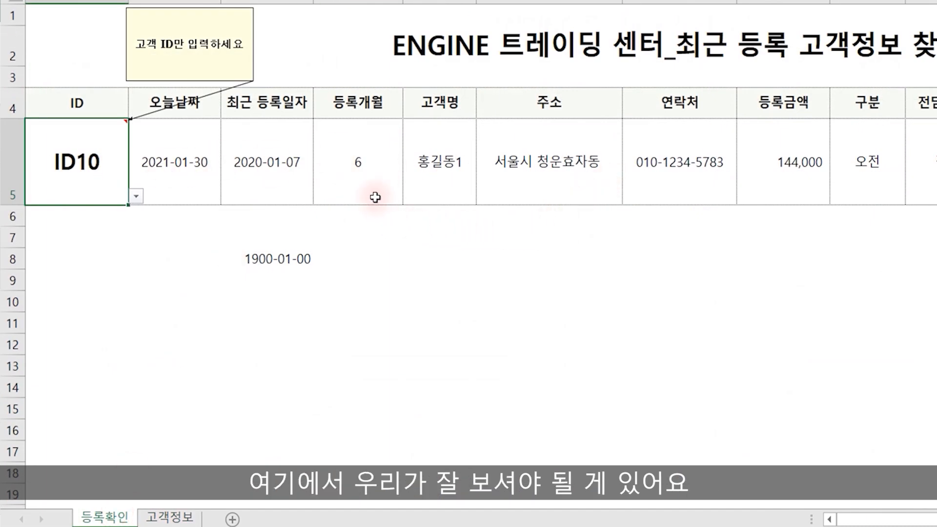
pyautogui.click(268, 162)
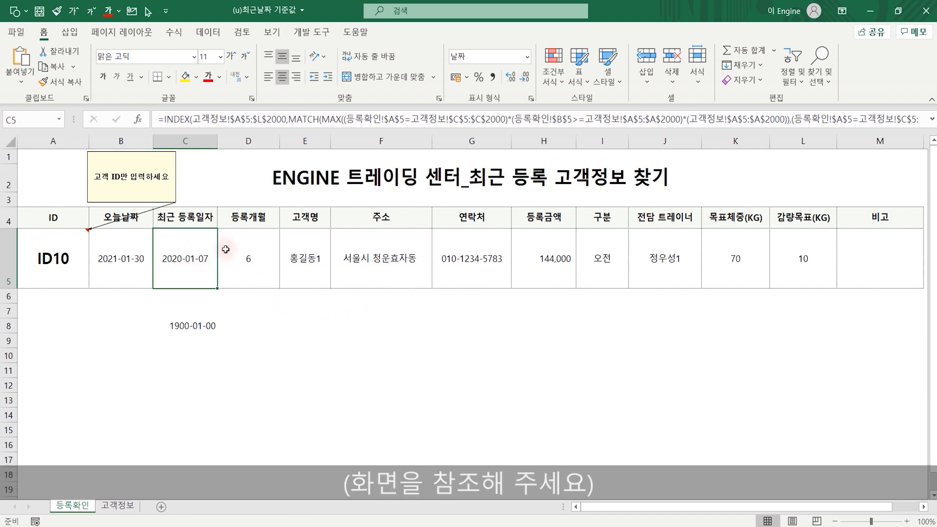
pyautogui.click(174, 32)
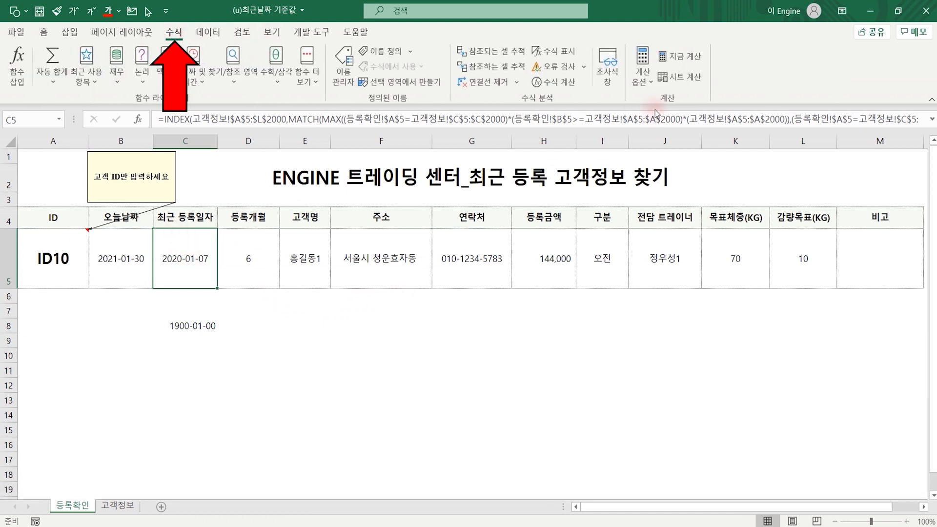
pyautogui.click(553, 83)
pyautogui.click(629, 422)
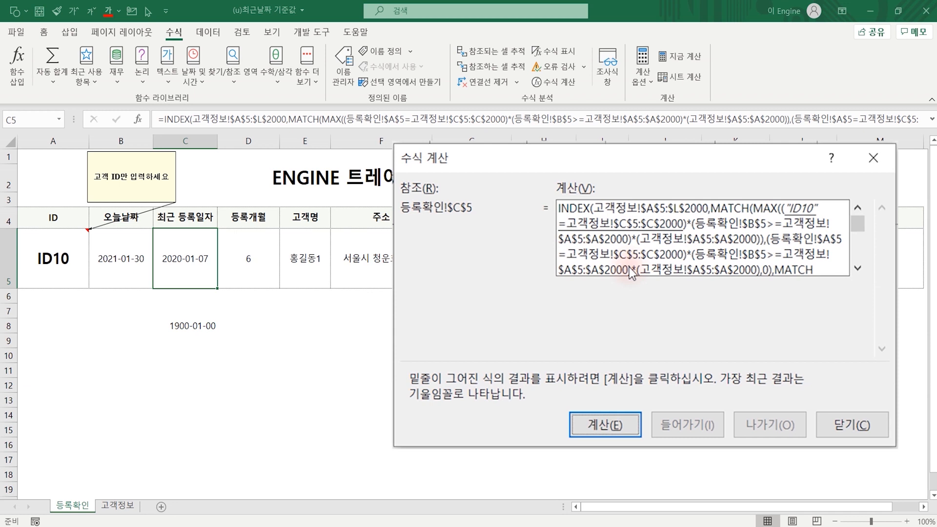
pyautogui.click(617, 426)
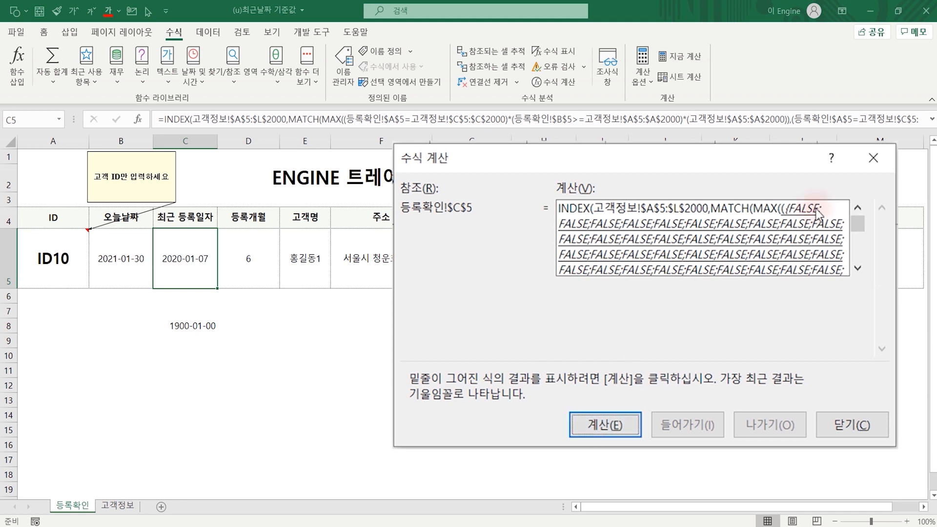
pyautogui.click(858, 269)
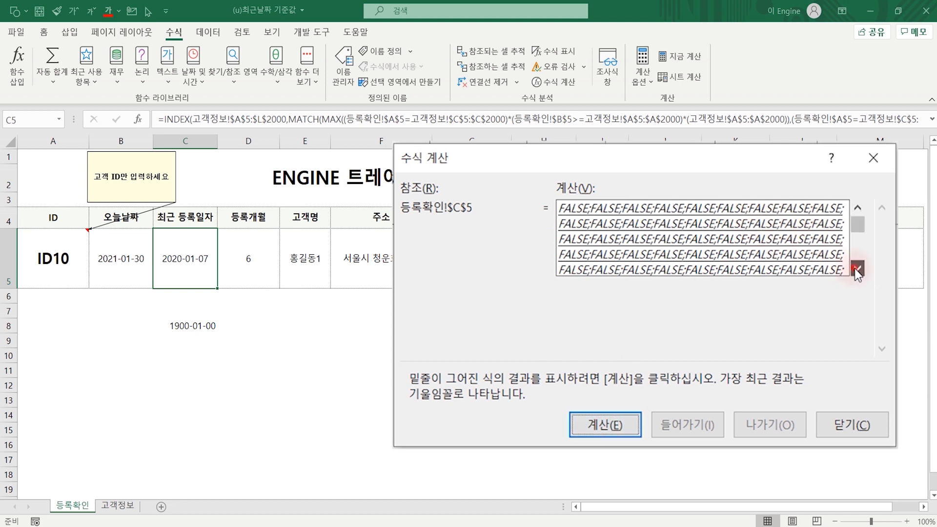
pyautogui.click(858, 269)
pyautogui.click(859, 243)
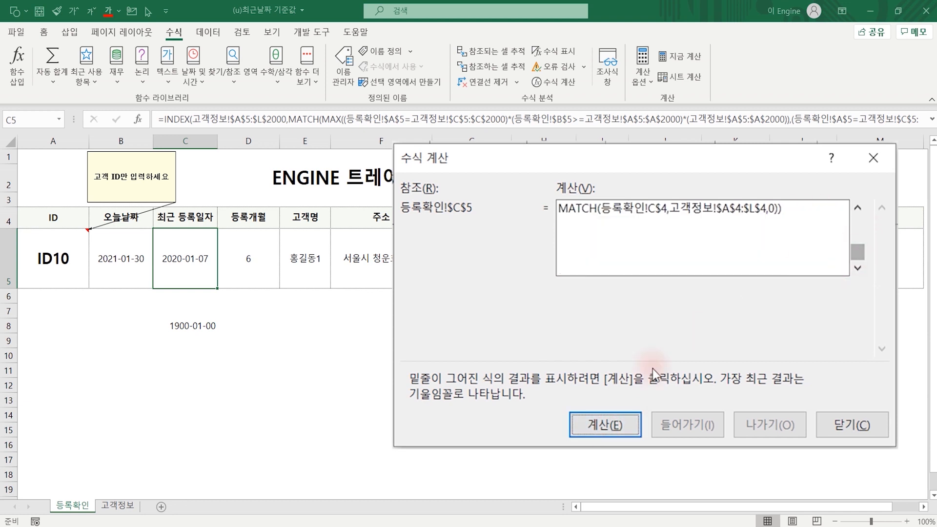
# Step: Continue evaluating the C5 formula through the product of the ID and date conditions inside MAX
pyautogui.click(602, 427)
pyautogui.click(602, 427)
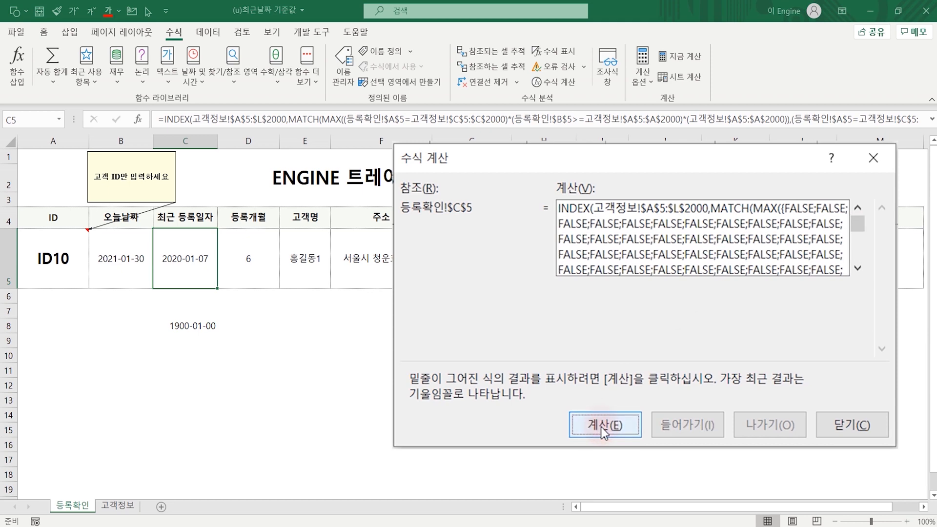
pyautogui.click(602, 427)
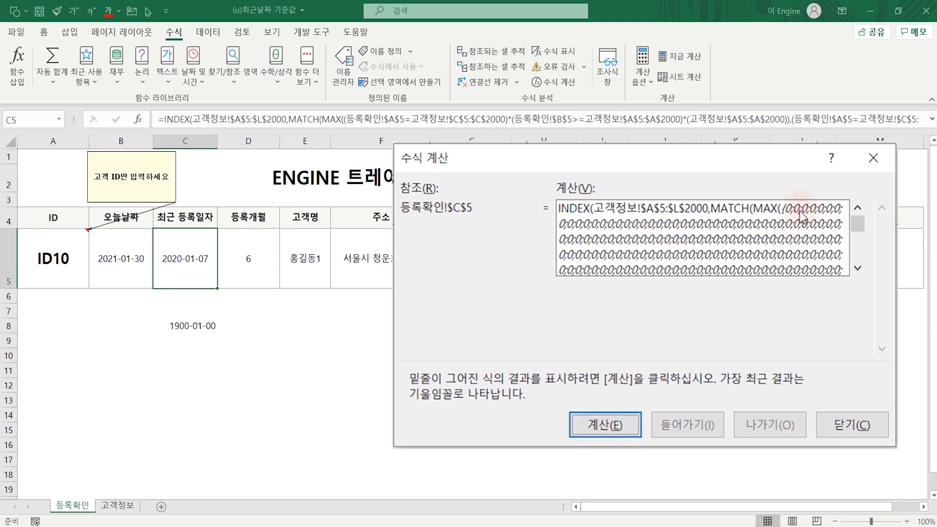
# Step: Examine the product array inside MAX for the C5 formula and evaluate the MAX function
pyautogui.click(858, 267)
pyautogui.click(857, 268)
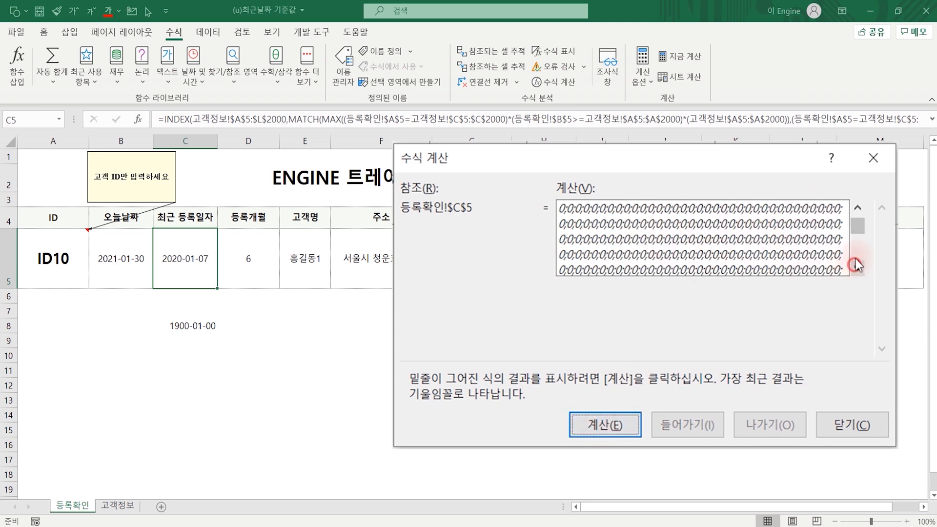
pyautogui.moveTo(859, 246); pyautogui.dragTo(858, 225)
pyautogui.click(605, 427)
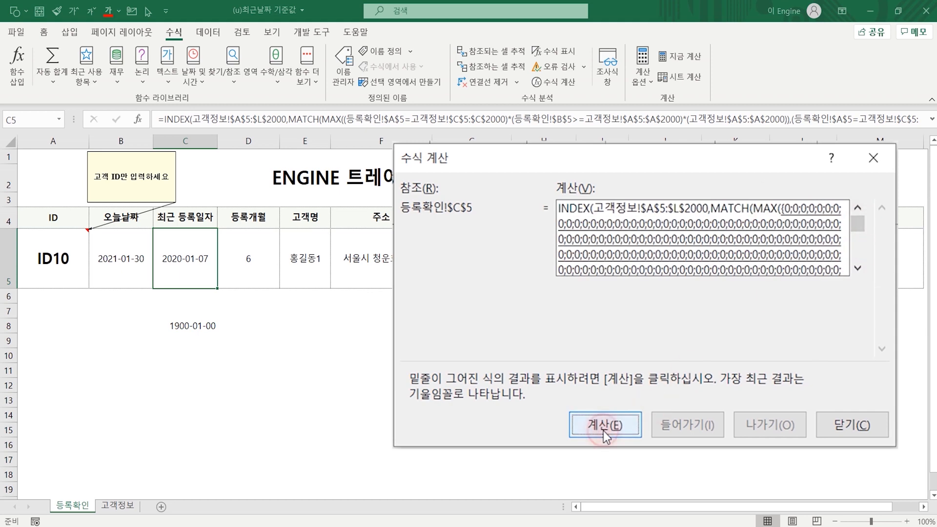
pyautogui.click(604, 431)
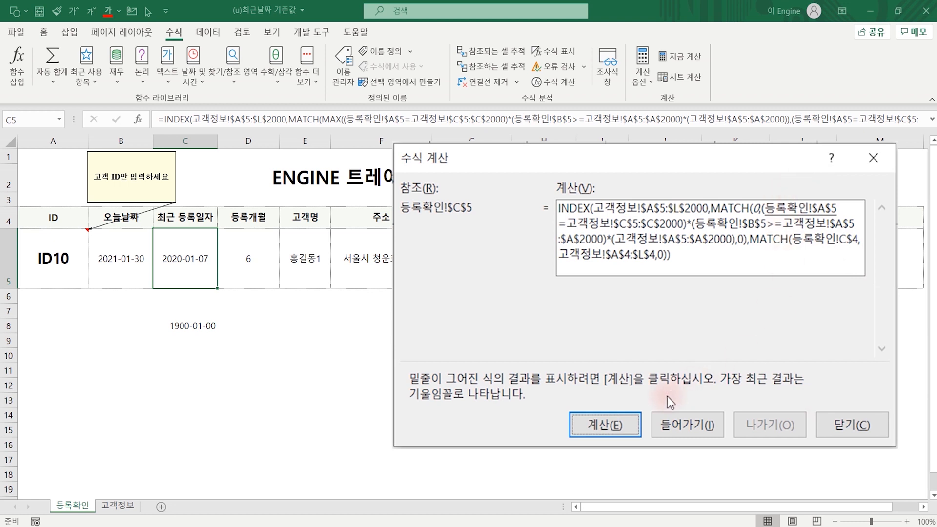
# Step: Continue evaluating the C5 formula through the lookup array conditions and the row-number MATCH
pyautogui.click(612, 424)
pyautogui.click(613, 425)
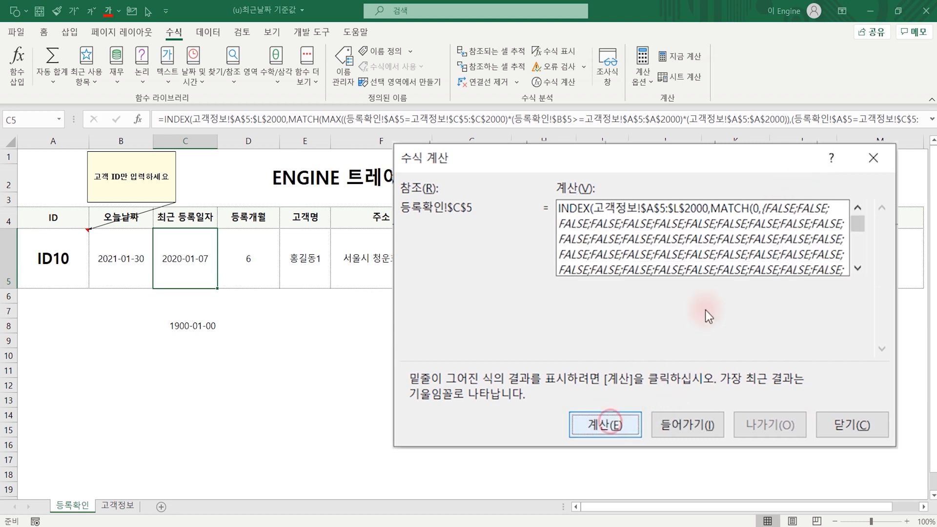
pyautogui.click(613, 427)
pyautogui.click(611, 428)
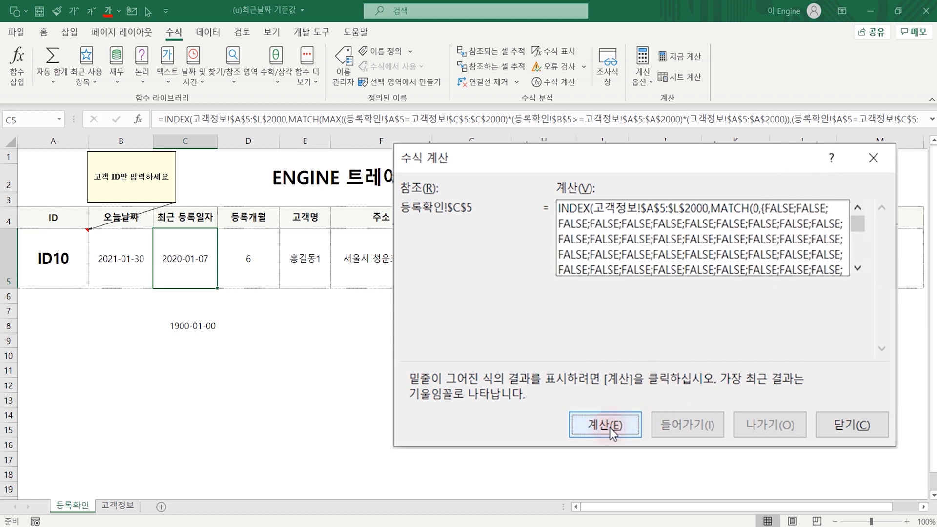
pyautogui.click(611, 427)
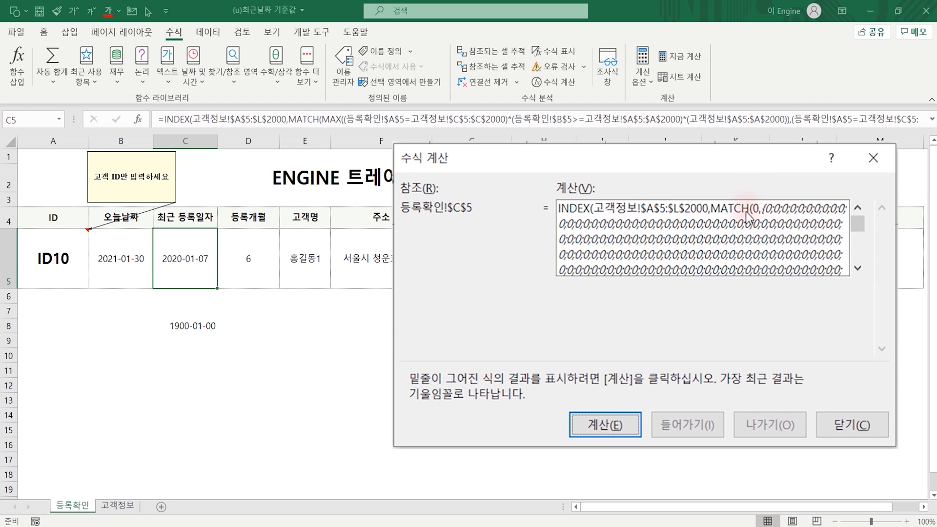
pyautogui.click(607, 429)
pyautogui.click(608, 429)
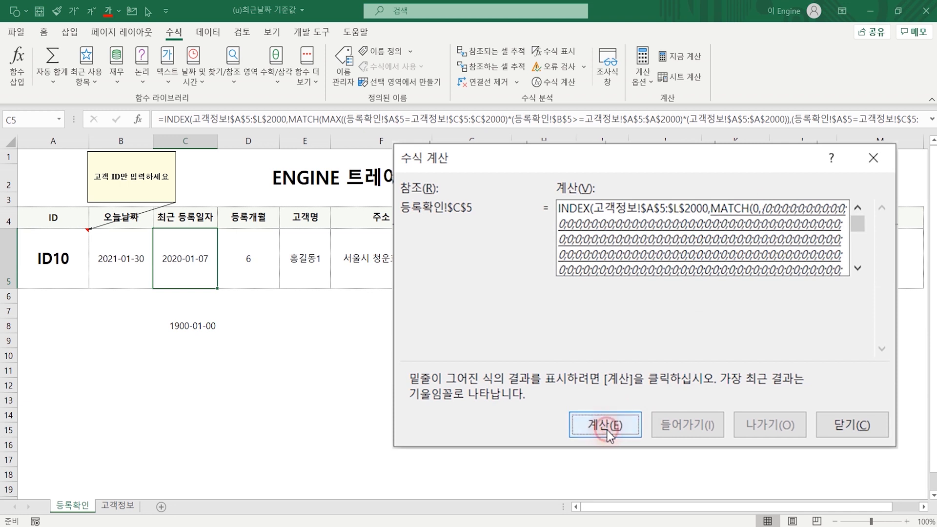
pyautogui.click(608, 430)
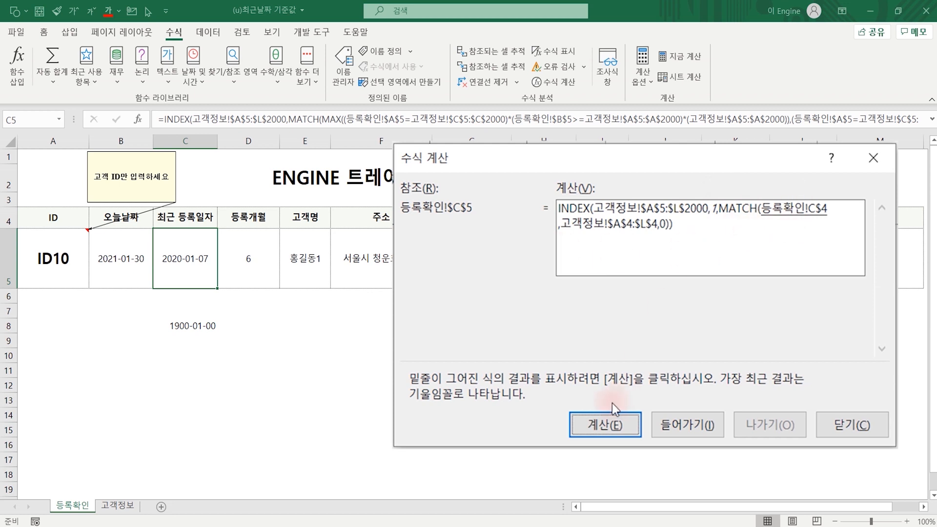
# Step: Evaluate the column-number MATCH of the C5 formula, close the formula evaluation and return to C5
pyautogui.click(608, 431)
pyautogui.click(608, 430)
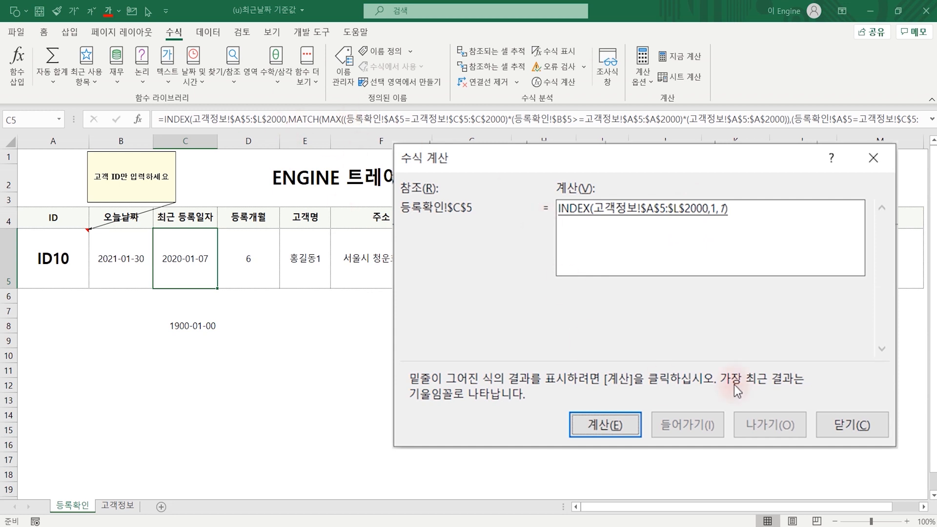
pyautogui.click(852, 424)
pyautogui.click(261, 400)
pyautogui.click(210, 276)
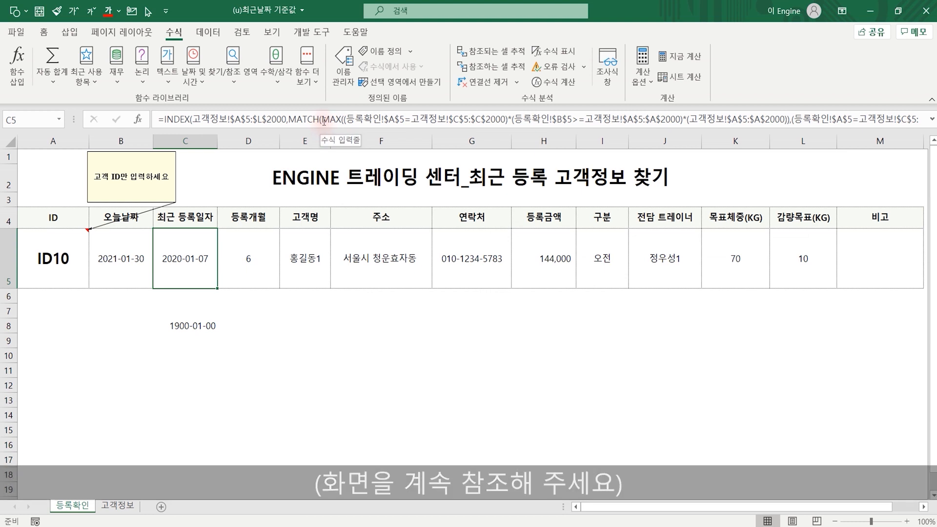
# Step: Insert IF( before MAX in the first MATCH of the C5 formula and pick up the complete MAX(...) expression for reuse
pyautogui.click(343, 120)
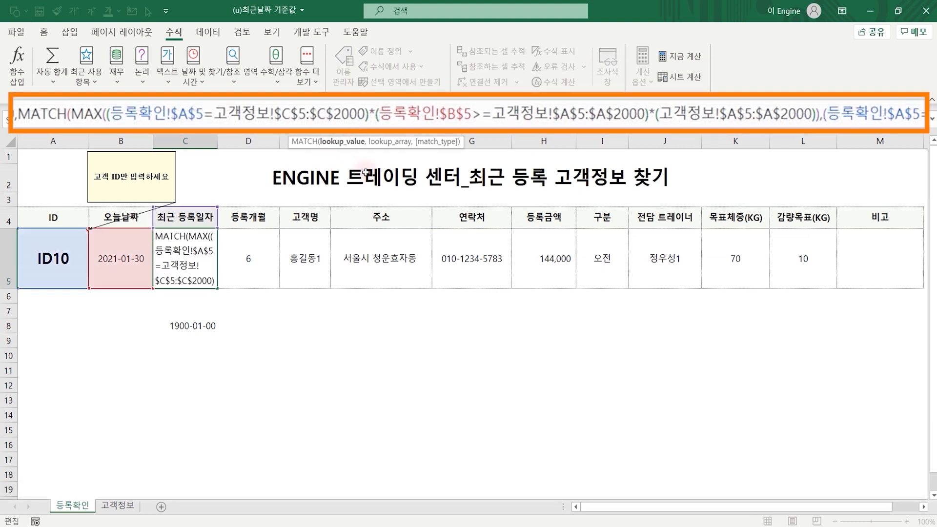
pyautogui.write('if')
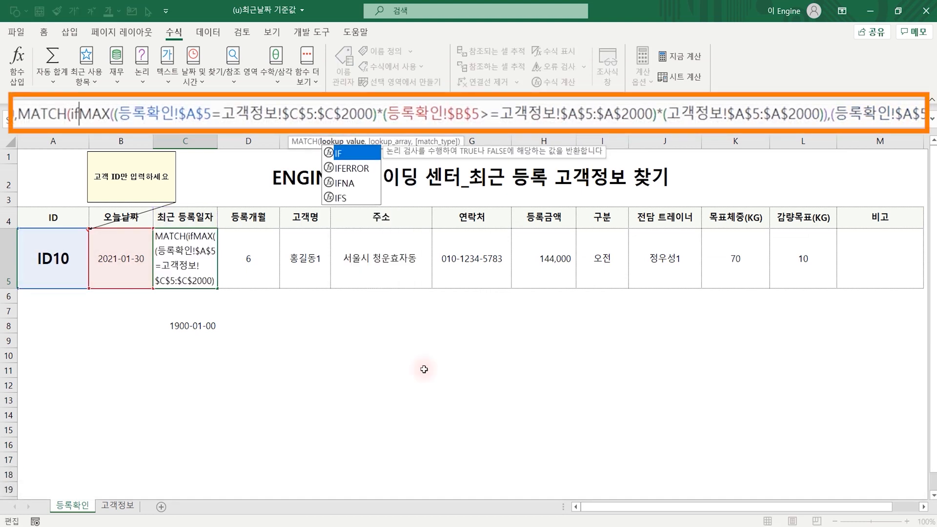
pyautogui.write('(')
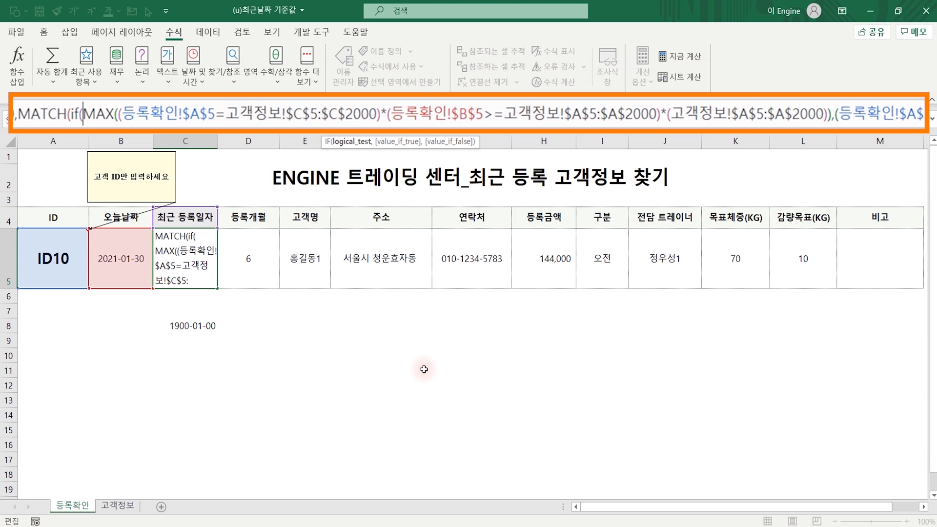
pyautogui.hotkey('shift', 'Right')
pyautogui.hotkey('shift', 'Right')
pyautogui.hotkey('shift', 'Right')
pyautogui.hotkey('shift', 'Right')
pyautogui.hotkey('shift', 'Right')
pyautogui.hotkey('shift', 'Right')
pyautogui.hotkey('shift', 'Right')
pyautogui.hotkey('shift', 'Right')
pyautogui.hotkey('shift', 'Right')
pyautogui.hotkey('shift', 'Right')
pyautogui.hotkey('shift', 'Right')
pyautogui.hotkey('shift', 'Right')
pyautogui.hotkey('shift', 'Right')
pyautogui.hotkey('shift', 'Right')
pyautogui.hotkey('shift', 'Right')
pyautogui.hotkey('shift', 'Right')
pyautogui.hotkey('shift', 'Right')
pyautogui.hotkey('shift', 'Right')
pyautogui.hotkey('shift', 'Right')
pyautogui.hotkey('shift', 'Right')
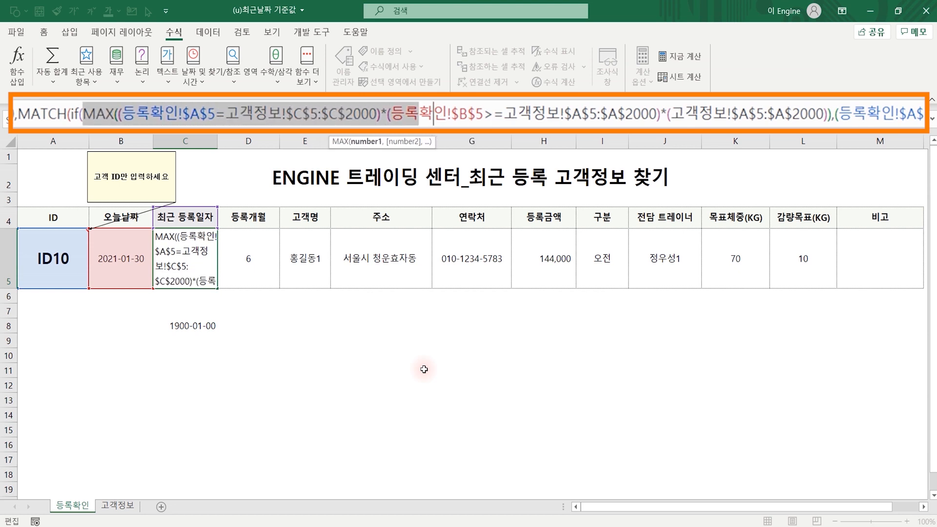
pyautogui.hotkey('shift', 'Right')
pyautogui.hotkey('shift', 'Right')
pyautogui.hotkey('shift', 'Right')
pyautogui.hotkey('shift', 'Right')
pyautogui.hotkey('shift', 'Right')
pyautogui.hotkey('shift', 'Right')
pyautogui.hotkey('shift', 'Right')
pyautogui.hotkey('shift', 'Right')
pyautogui.hotkey('shift', 'Right')
pyautogui.hotkey('shift', 'Right')
pyautogui.hotkey('shift', 'Right')
pyautogui.hotkey('shift', 'Right')
pyautogui.hotkey('shift', 'Right')
pyautogui.hotkey('shift', 'Right')
pyautogui.hotkey('shift', 'Right')
pyautogui.hotkey('shift', 'Right')
pyautogui.hotkey('shift', 'Right')
pyautogui.hotkey('shift', 'Right')
pyautogui.hotkey('shift', 'Right')
pyautogui.hotkey('shift', 'Right')
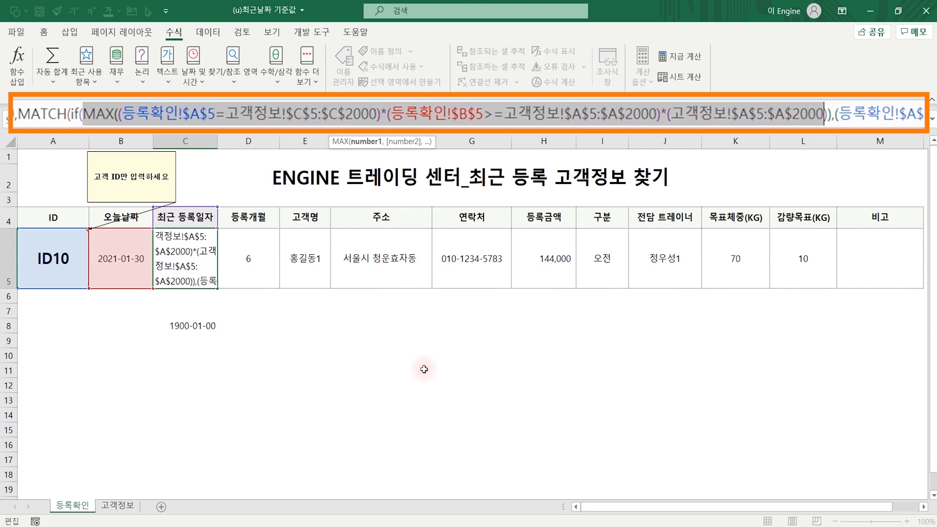
pyautogui.hotkey('shift', 'Right')
pyautogui.hotkey('shift', 'Right')
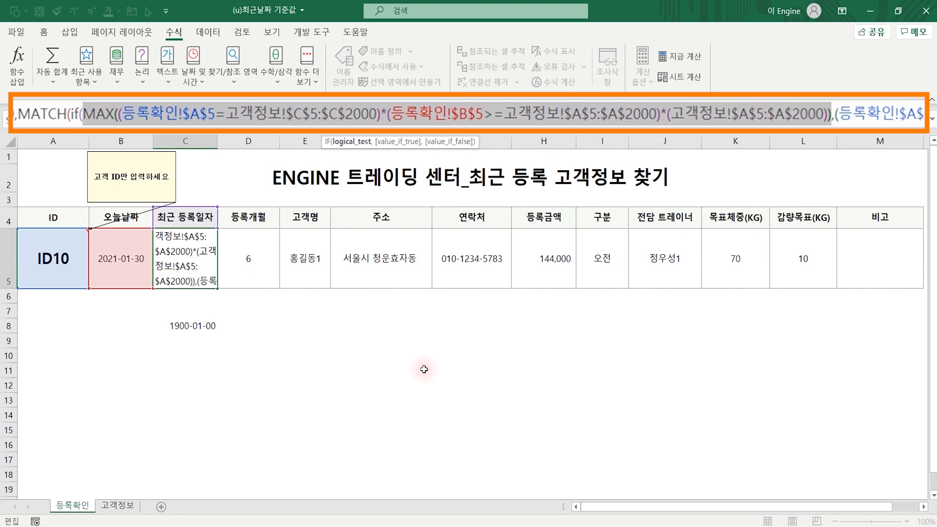
# Step: Complete the IF condition in C5 with =0 after the MAX expression and return "" when it is true
pyautogui.press('Left')
pyautogui.press('Left')
pyautogui.press('Left')
pyautogui.press('Left')
pyautogui.press('Left')
pyautogui.press('Left')
pyautogui.press('Left')
pyautogui.press('Left')
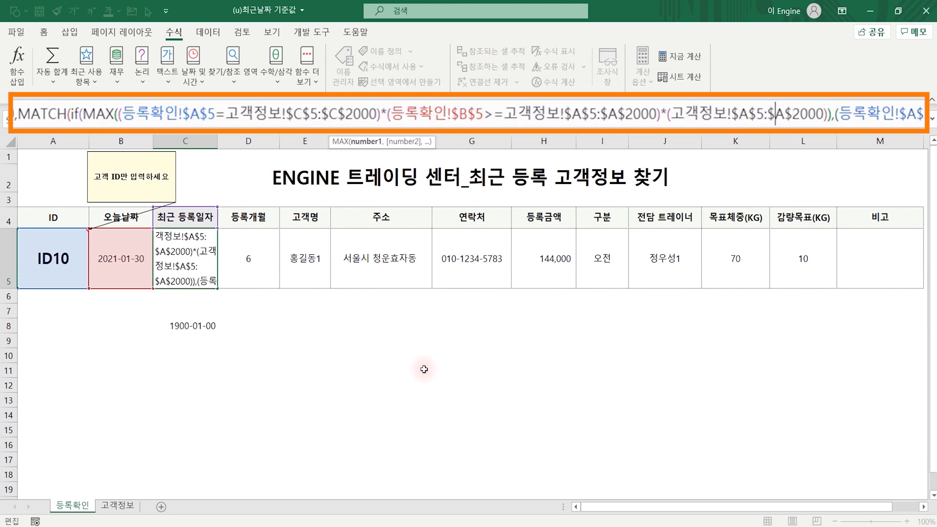
pyautogui.press('Right')
pyautogui.press('Right')
pyautogui.press('Right')
pyautogui.press('Right')
pyautogui.press('Right')
pyautogui.press('Right')
pyautogui.press('Right')
pyautogui.press('Right')
pyautogui.press('Right')
pyautogui.press('Right')
pyautogui.press('Right')
pyautogui.press('Right')
pyautogui.press('Right')
pyautogui.press('Right')
pyautogui.press('Right')
pyautogui.press('Right')
pyautogui.press('Right')
pyautogui.press('Right')
pyautogui.press('Right')
pyautogui.press('Right')
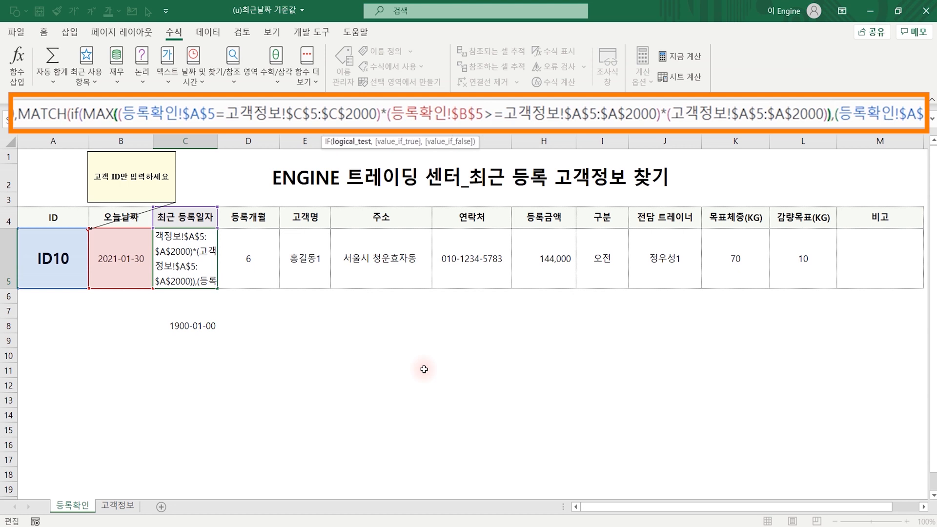
pyautogui.write('=0')
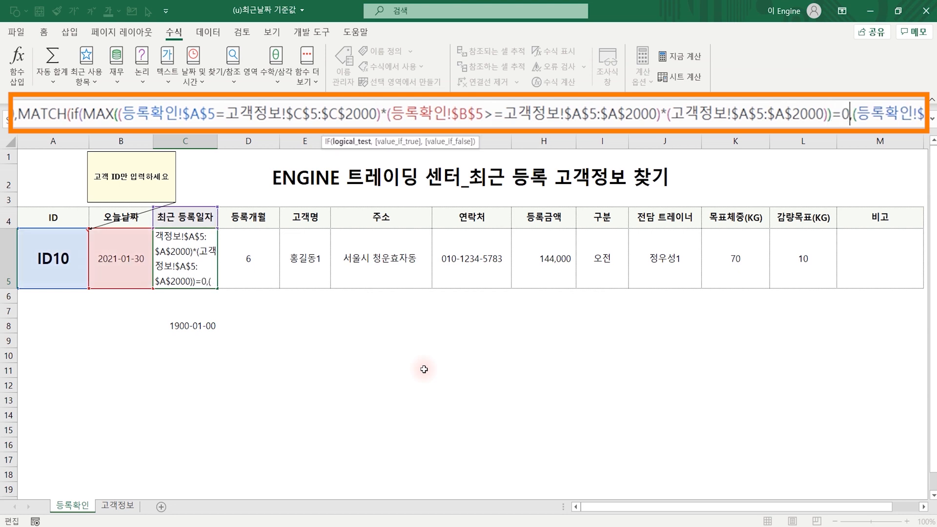
pyautogui.write(',')
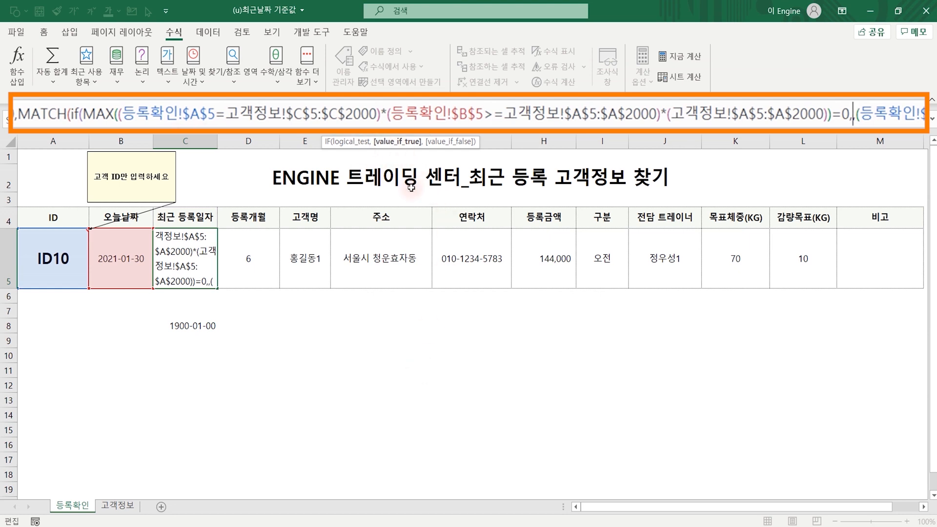
pyautogui.write('""')
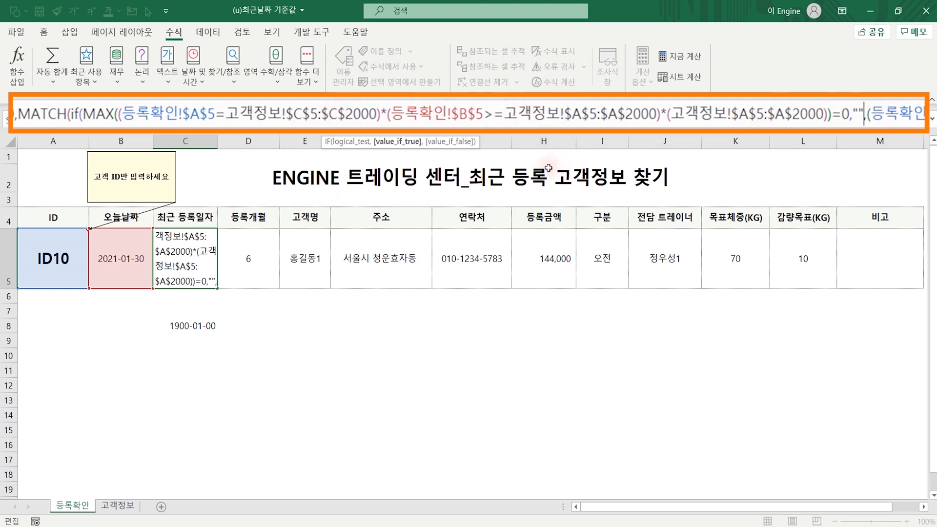
pyautogui.write(',')
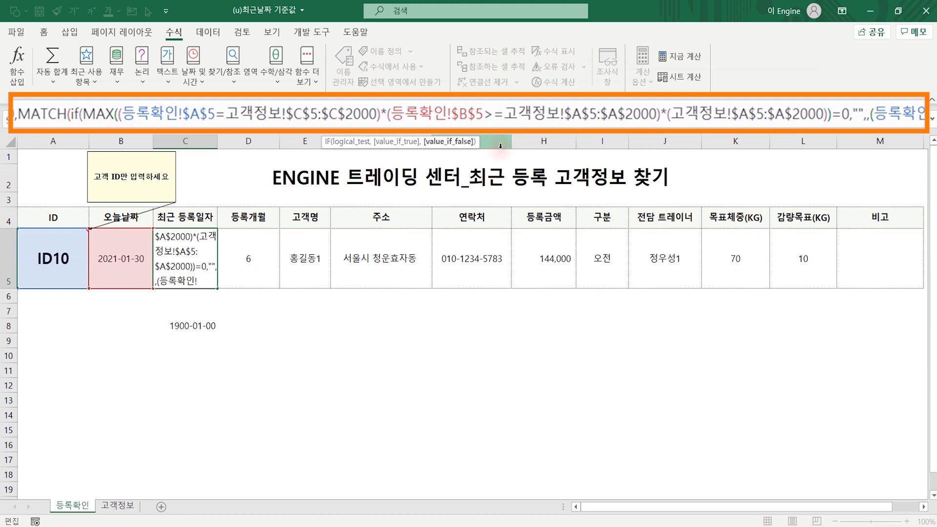
# Step: Use the same MAX expression as the IF's value if false, close the IF with a parenthesis and commit the C5 formula
pyautogui.press('BackSpace')
pyautogui.press('BackSpace')
pyautogui.press('BackSpace')
pyautogui.press('BackSpace')
pyautogui.press('BackSpace')
pyautogui.press('BackSpace')
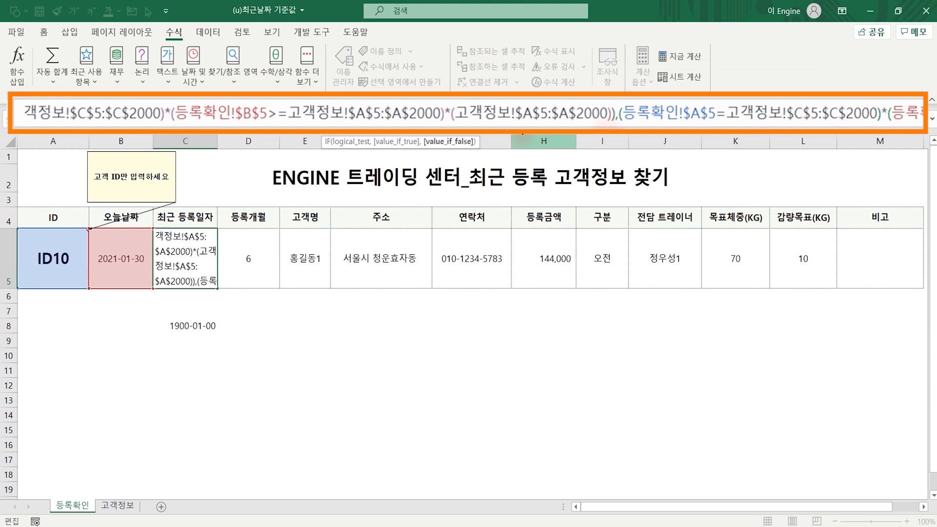
pyautogui.write(')')
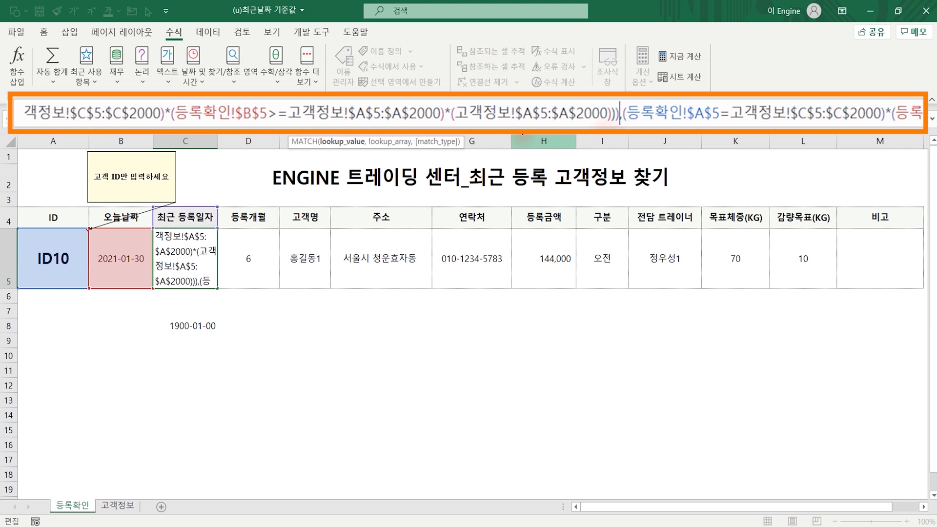
pyautogui.press('Right')
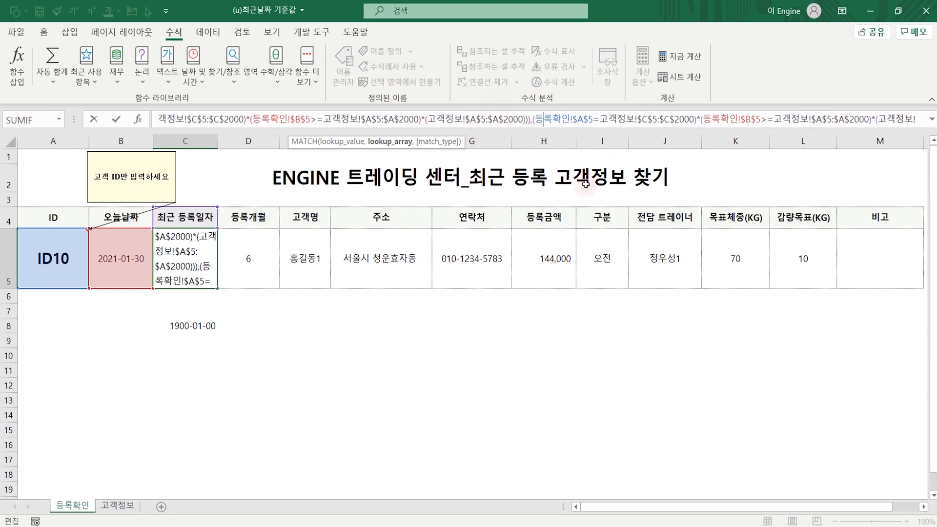
pyautogui.press('Return')
pyautogui.press('Up')
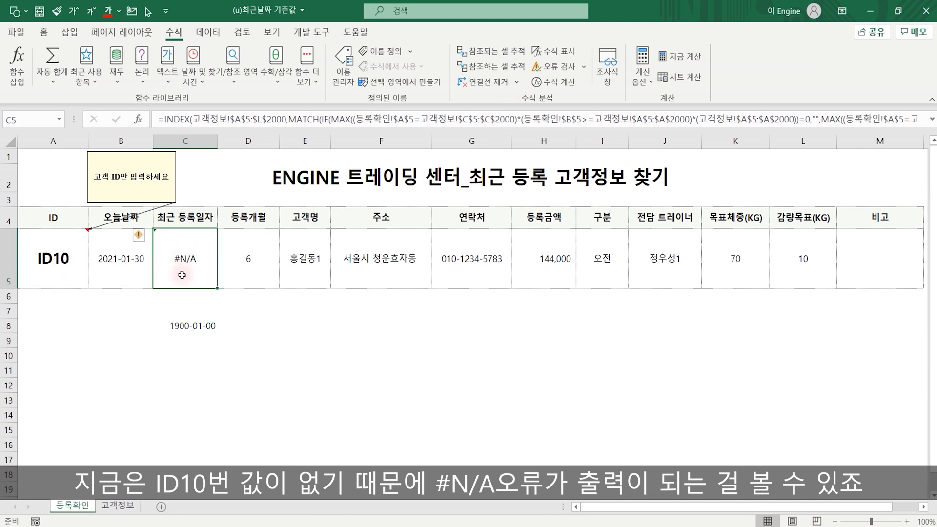
# Step: Test the revised C5 formula by choosing ID1 and finally ID10 from the list in A5
pyautogui.click(57, 267)
pyautogui.click(94, 282)
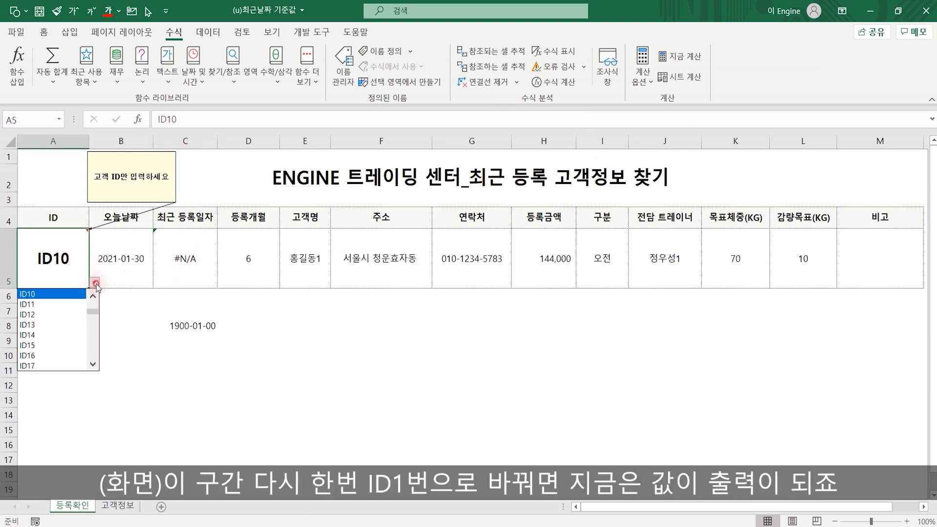
pyautogui.moveTo(91, 312); pyautogui.dragTo(91, 299)
pyautogui.click(73, 294)
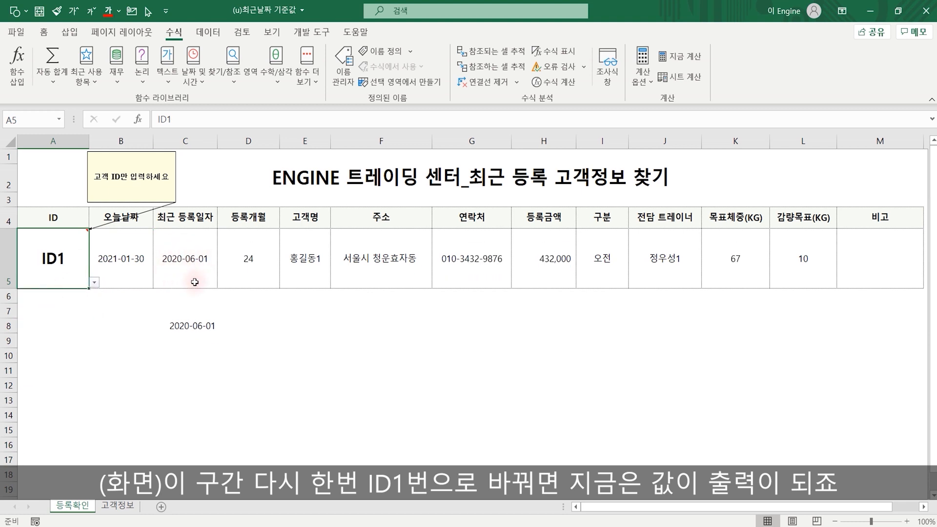
pyautogui.click(94, 282)
pyautogui.click(93, 364)
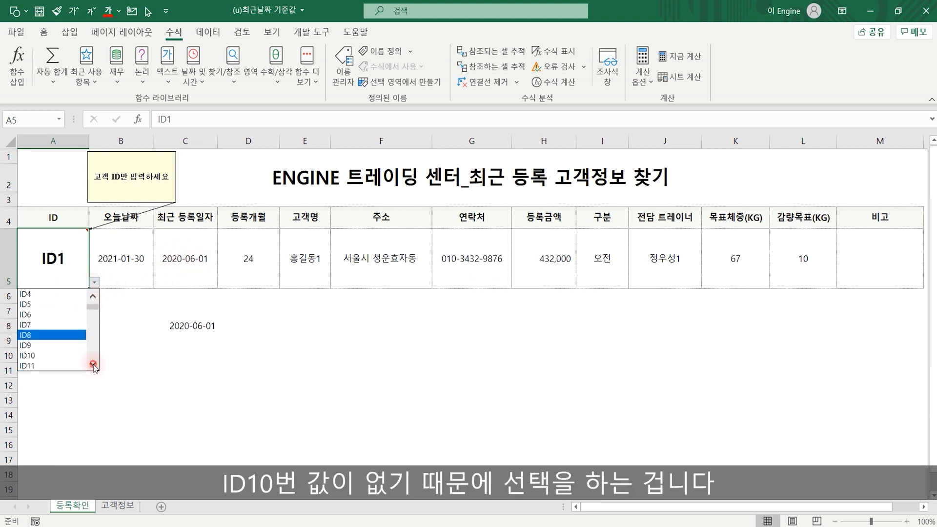
pyautogui.click(42, 357)
# Step: Fill the revised C5 formula across the row to M5
pyautogui.click(188, 249)
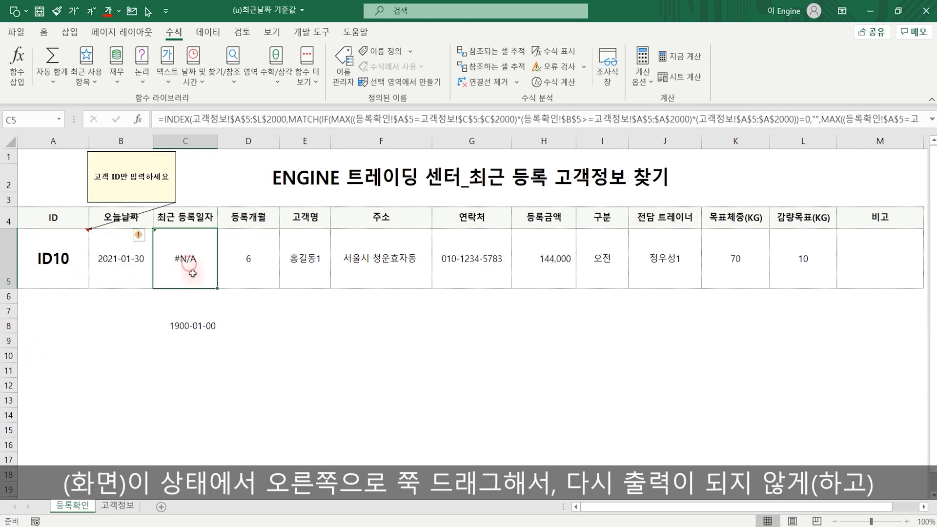
pyautogui.moveTo(214, 289); pyautogui.dragTo(893, 290)
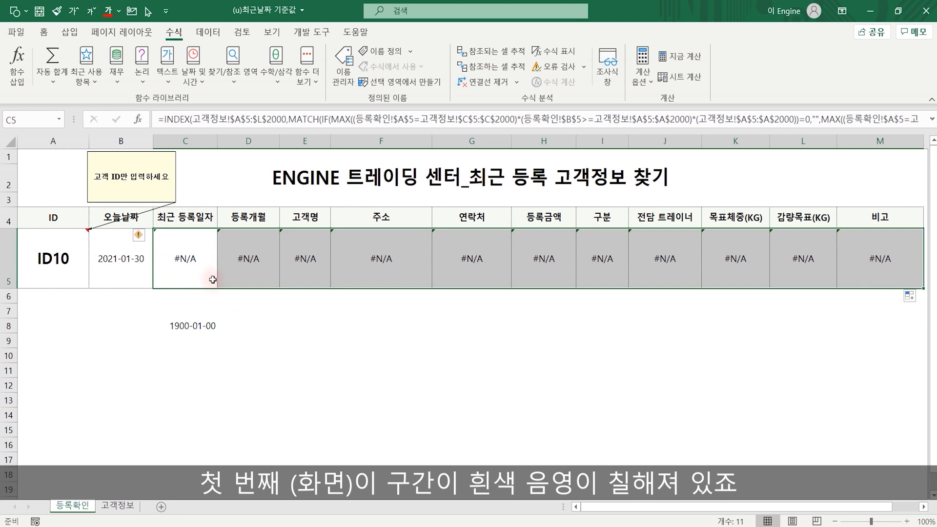
# Step: Wrap the INDEX formula in C5:M5 in IFERROR with "" as the error value and commit it to all selected cells
pyautogui.click(159, 120)
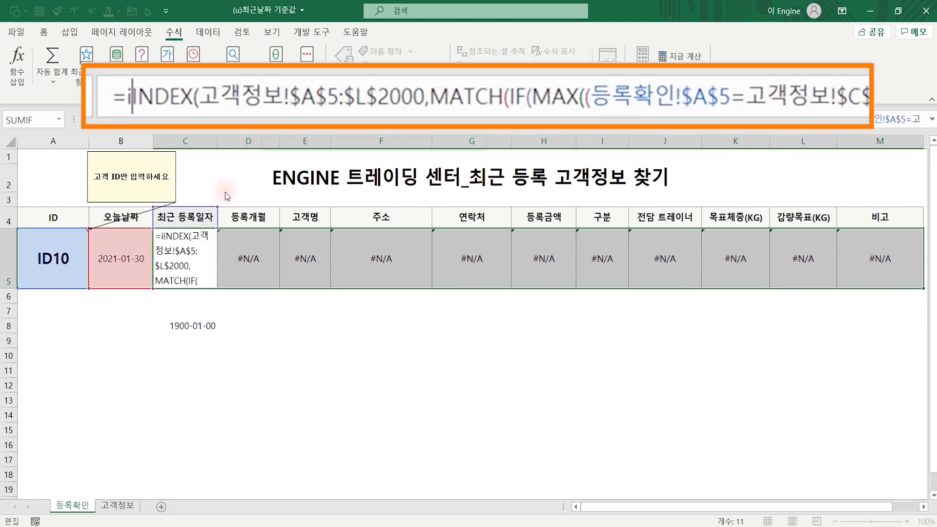
pyautogui.write('ife')
pyautogui.press('Tab')
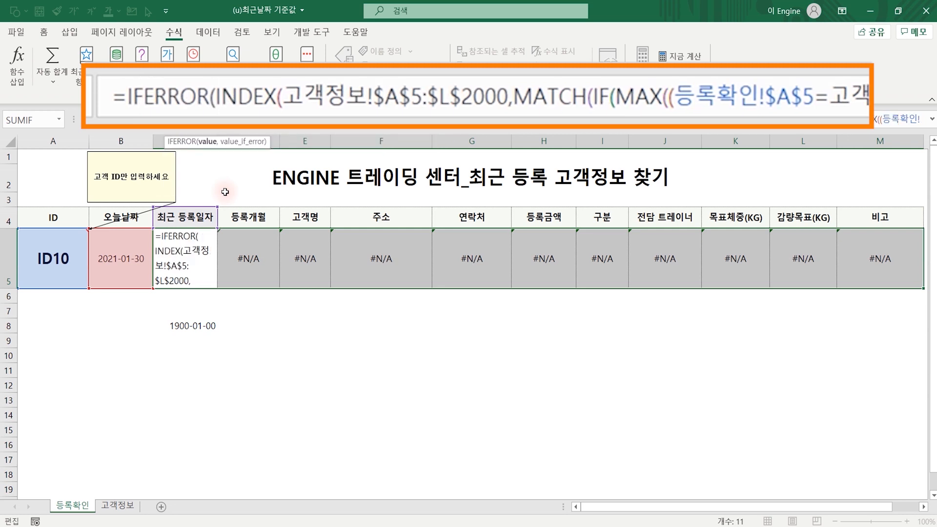
pyautogui.press('End')
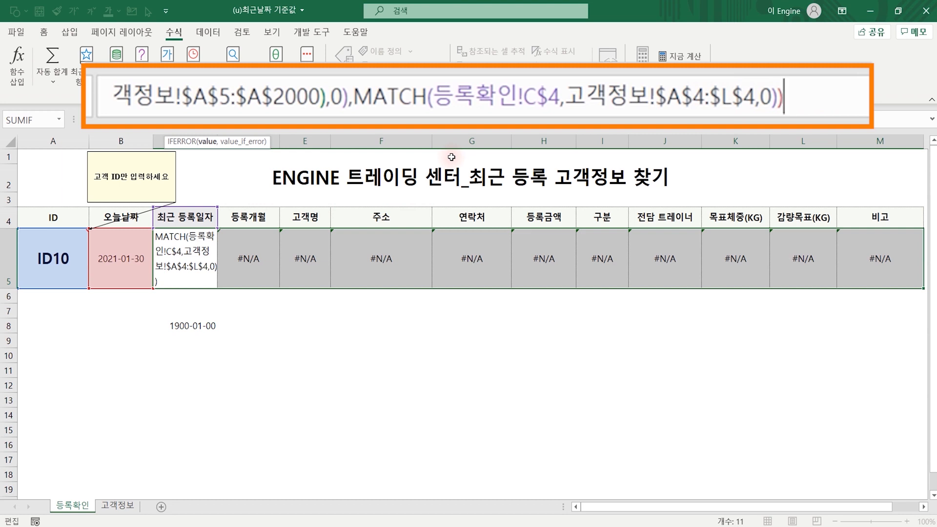
pyautogui.write(',""')
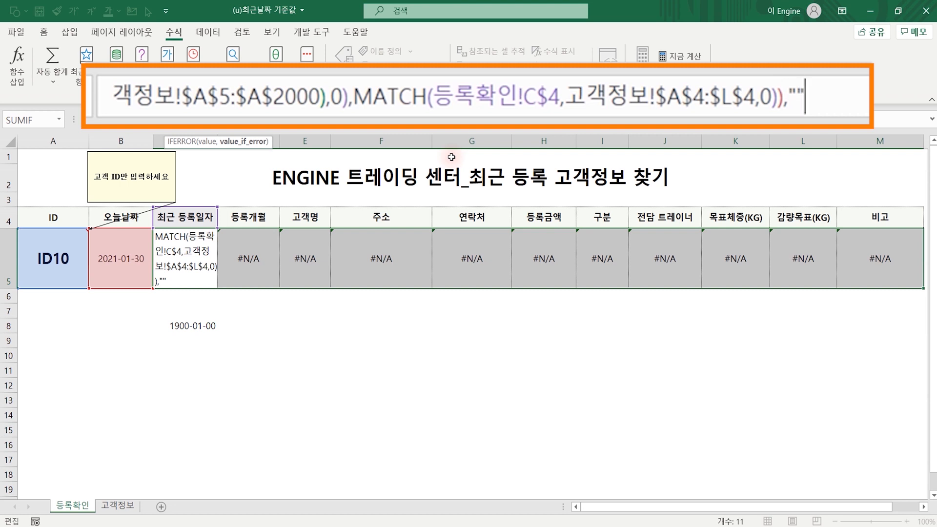
pyautogui.write(')')
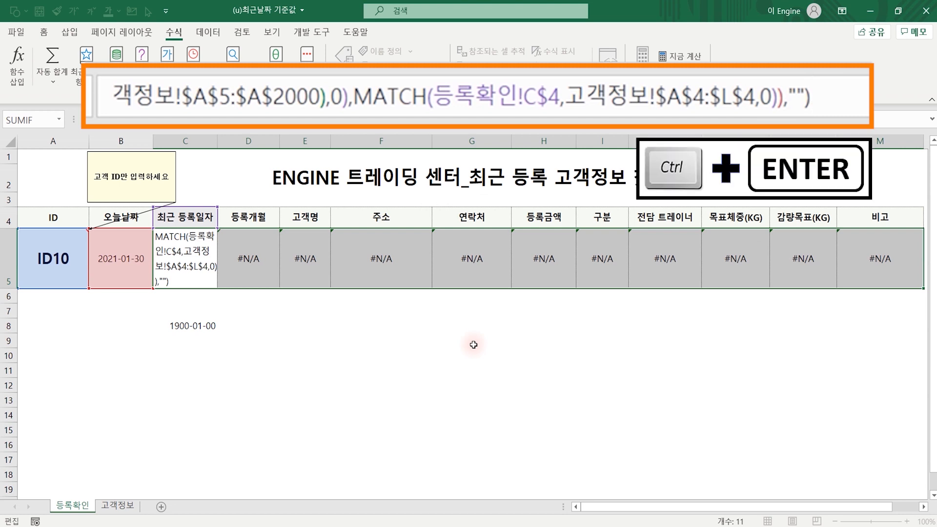
pyautogui.hotkey('ctrl', 'Return')
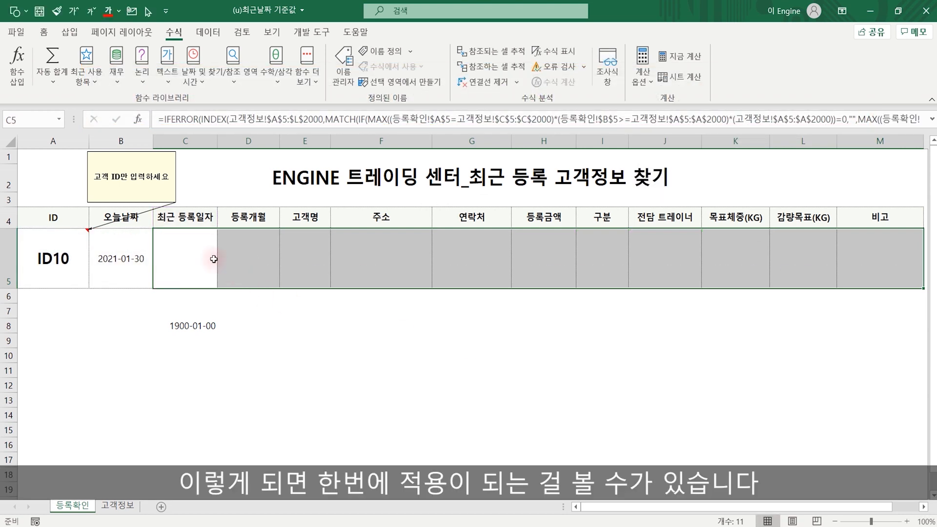
pyautogui.click(322, 386)
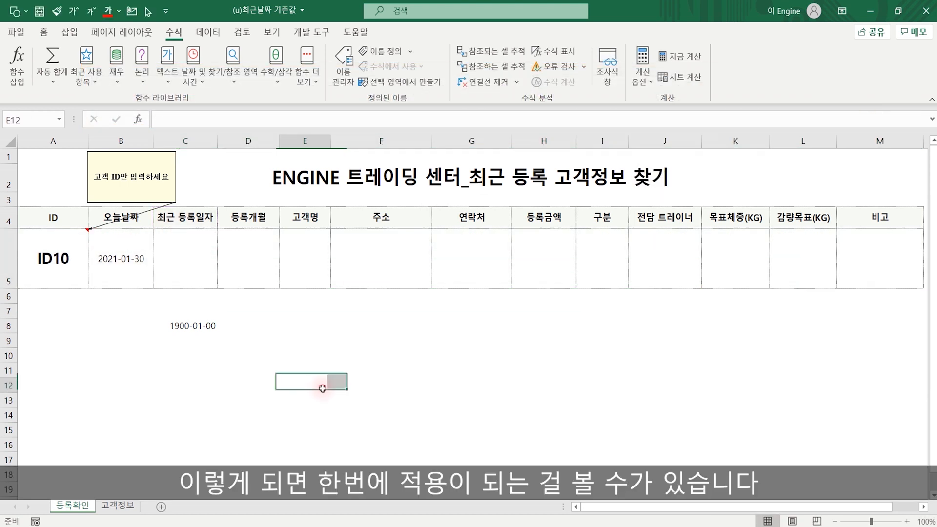
# Step: Choose ID1 from the customer ID list in A5
pyautogui.click(68, 264)
pyautogui.click(93, 282)
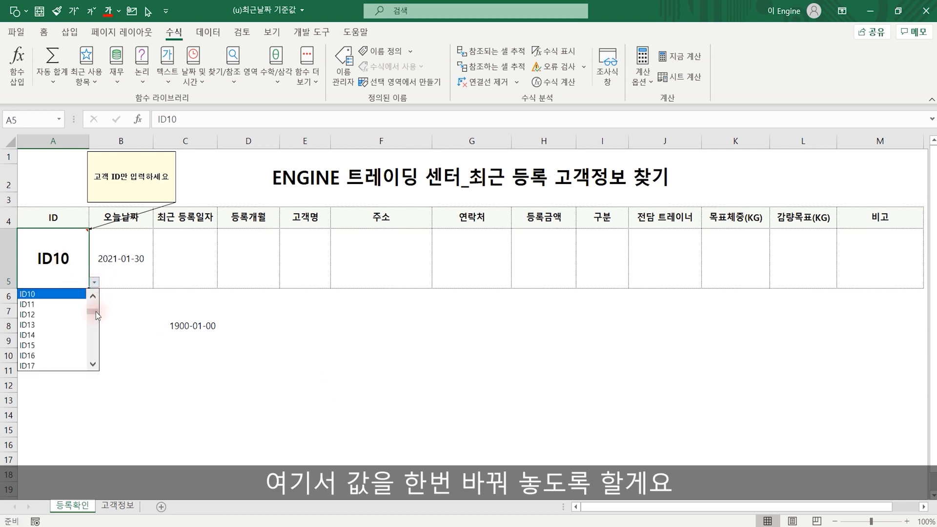
pyautogui.click(59, 294)
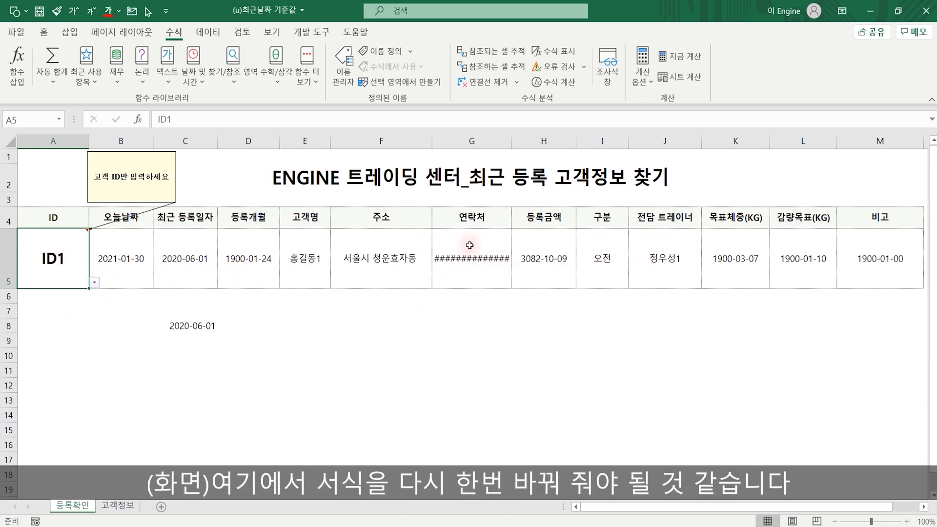
# Step: Format D5, K5 and L5 as General and apply the comma style to the registration amount in H5
pyautogui.click(242, 256)
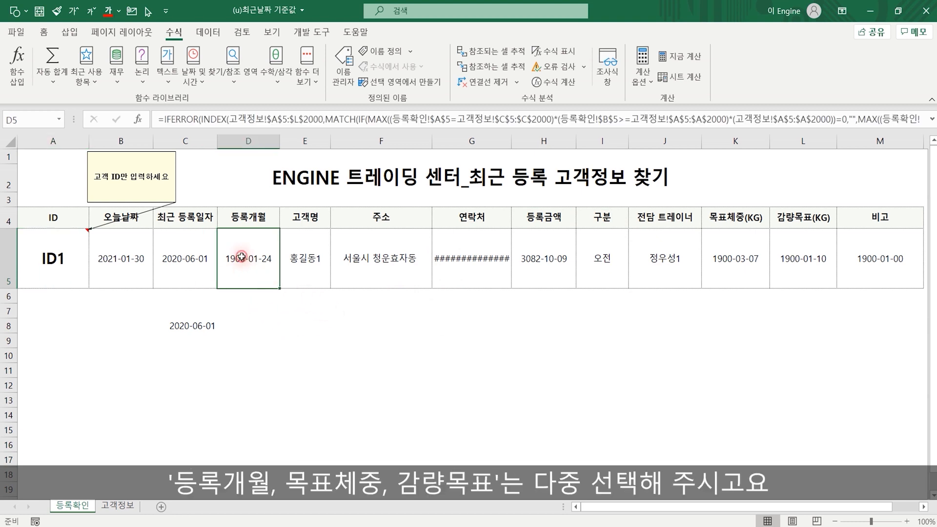
pyautogui.moveTo(742, 257); pyautogui.dragTo(806, 258)
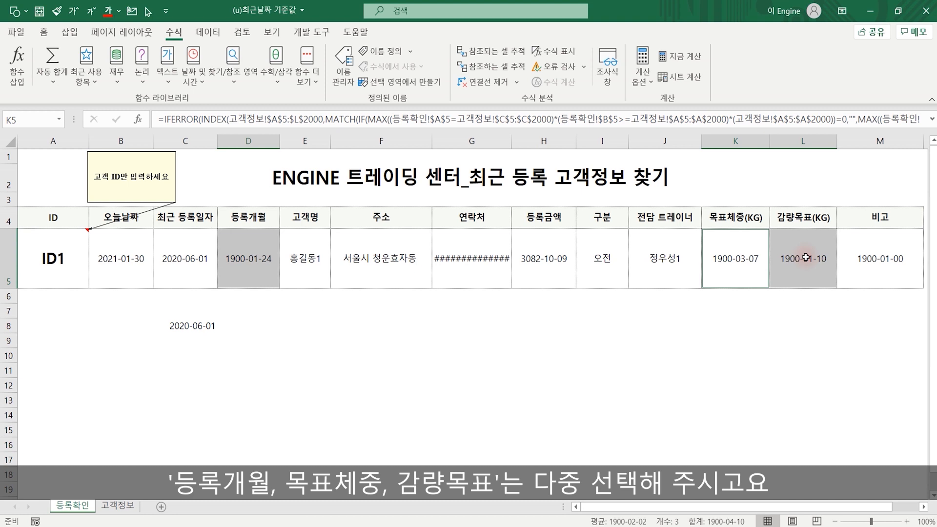
pyautogui.click(44, 32)
pyautogui.click(527, 56)
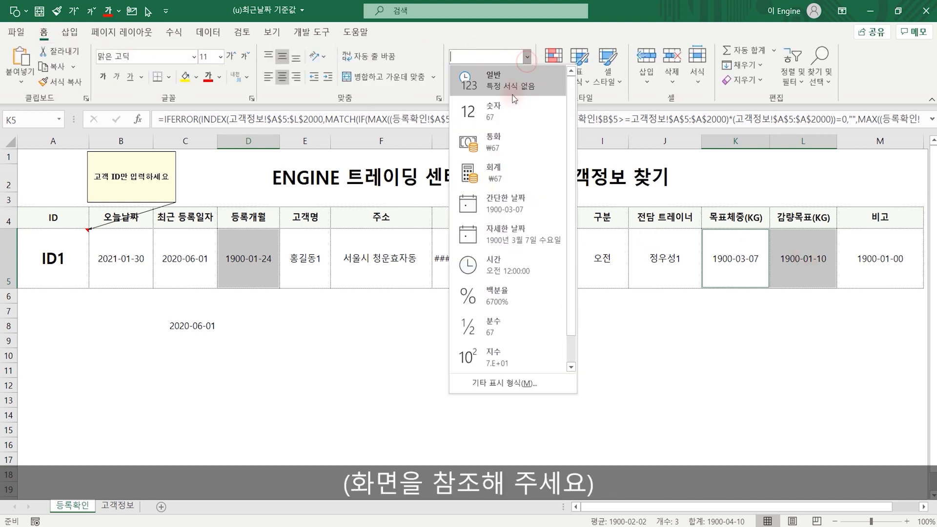
pyautogui.click(513, 93)
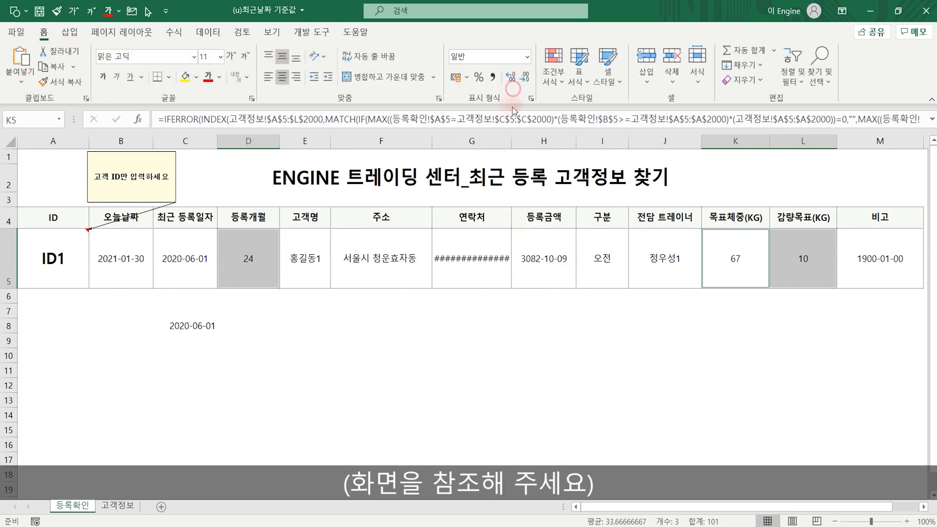
pyautogui.click(600, 375)
pyautogui.click(551, 271)
pyautogui.click(493, 77)
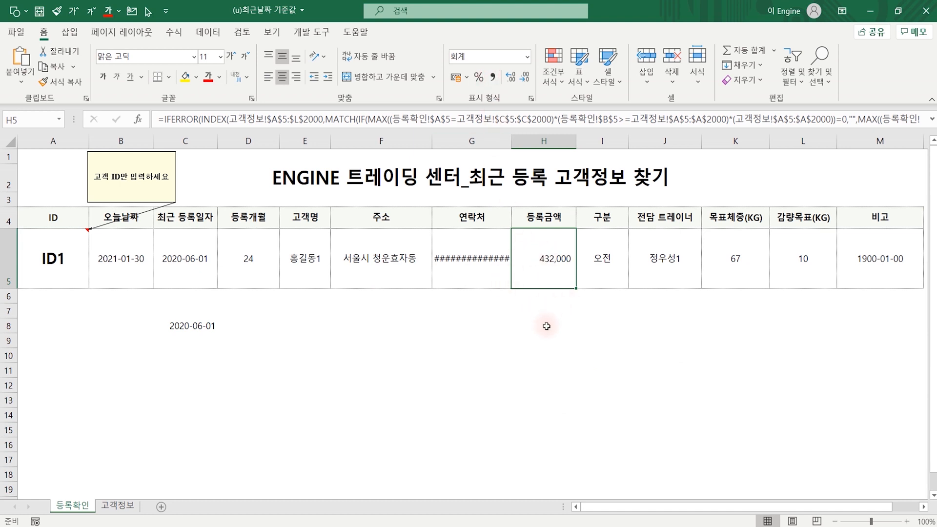
pyautogui.click(472, 264)
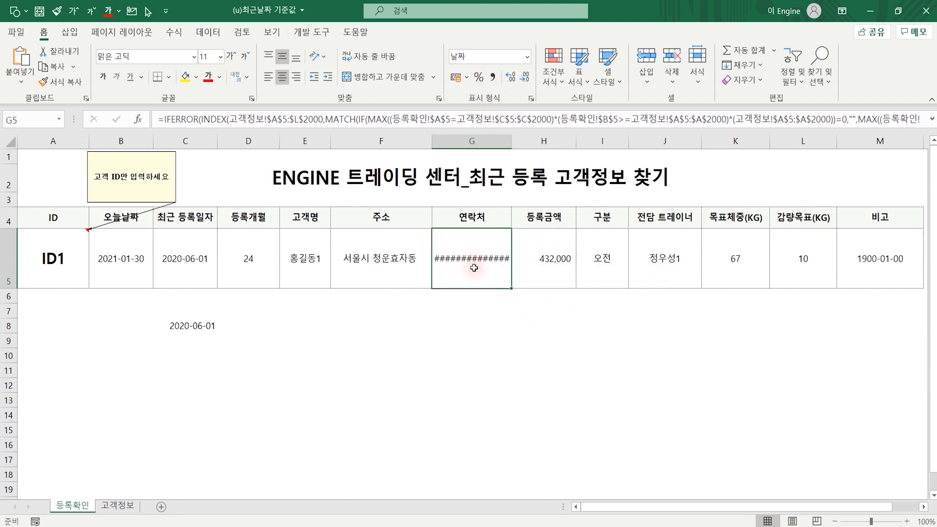
pyautogui.hotkey('ctrl', '1')
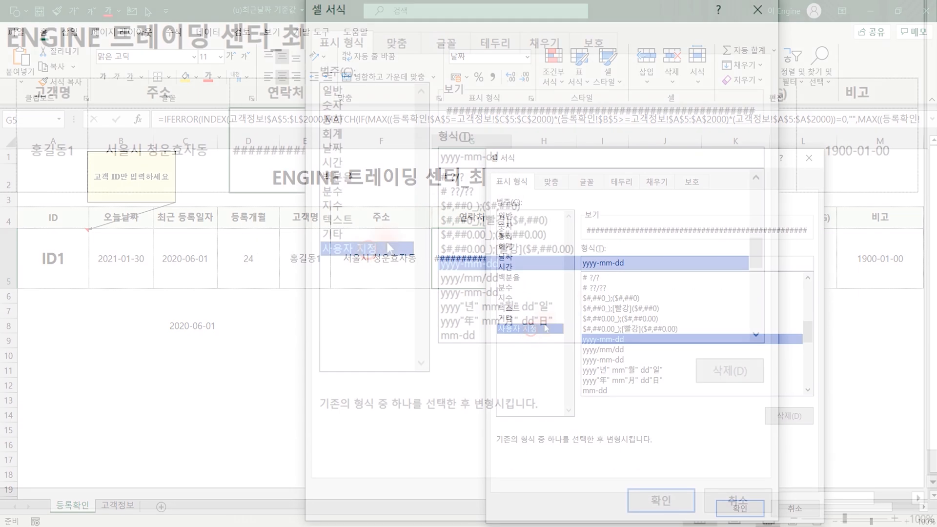
pyautogui.click(518, 329)
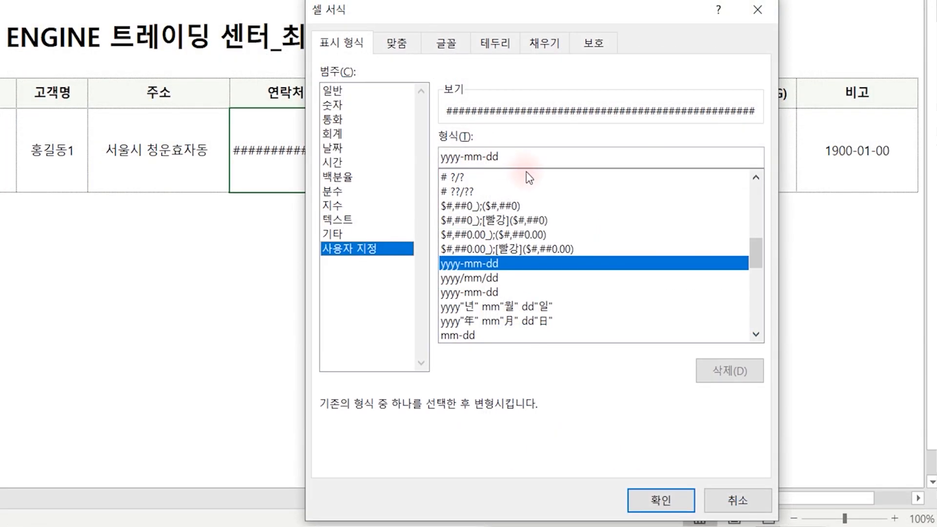
pyautogui.write('000-')
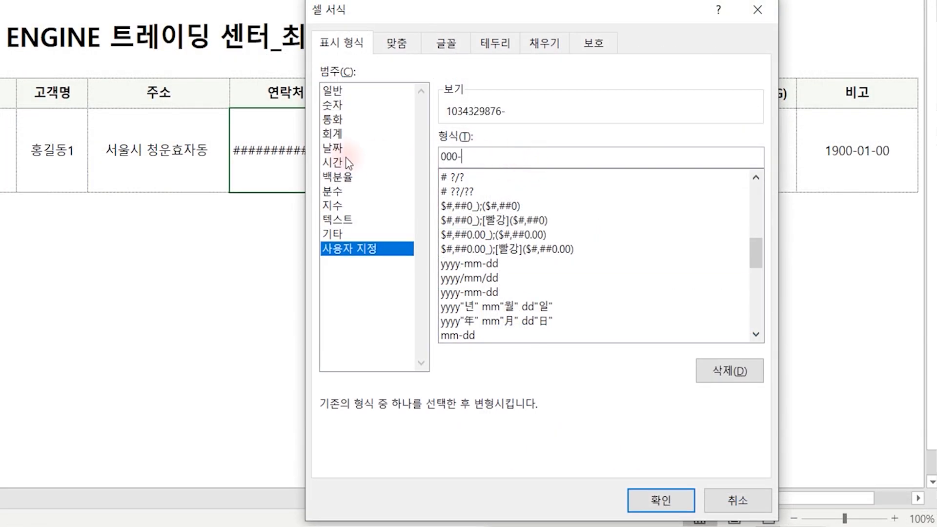
pyautogui.write('0000-0000')
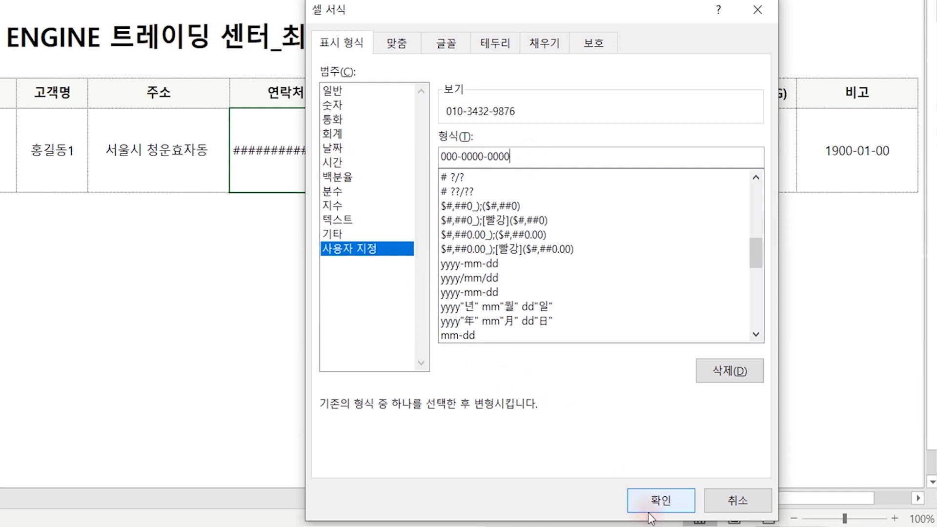
pyautogui.click(661, 500)
pyautogui.click(318, 330)
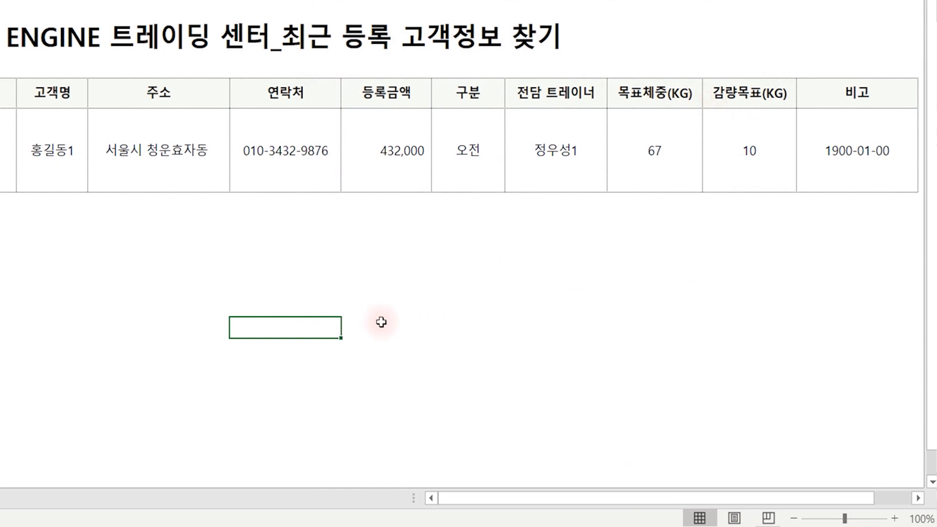
# Step: Apply the custom number format # to the remarks cell M5
pyautogui.click(867, 150)
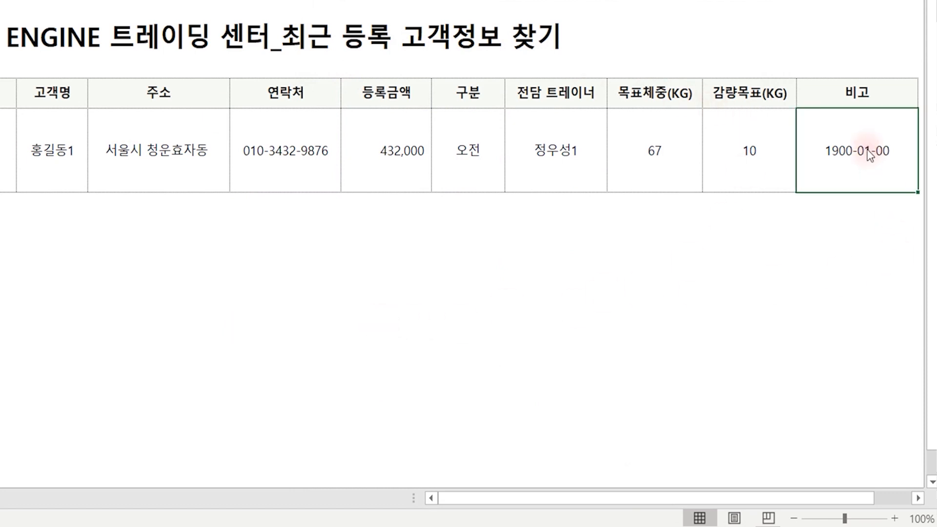
pyautogui.hotkey('ctrl', '1')
pyautogui.click(416, 250)
pyautogui.moveTo(516, 157); pyautogui.dragTo(402, 156)
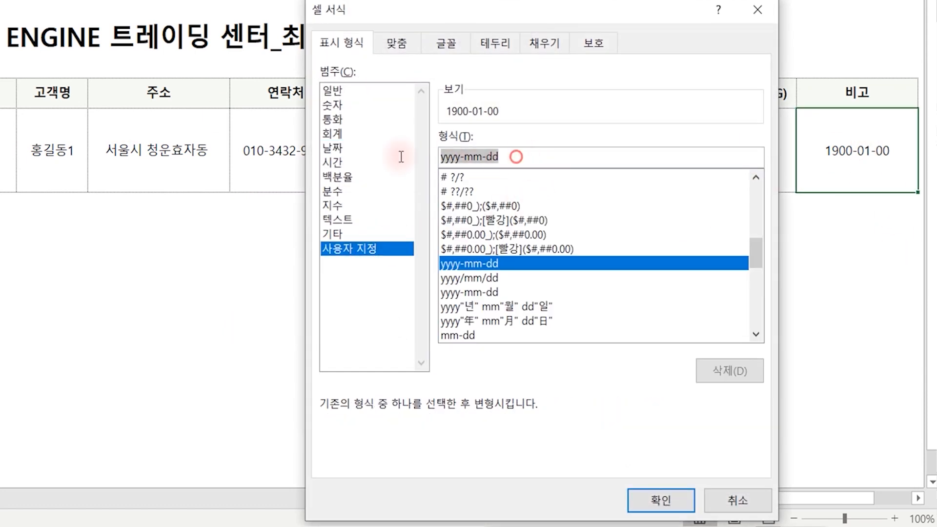
pyautogui.write('#')
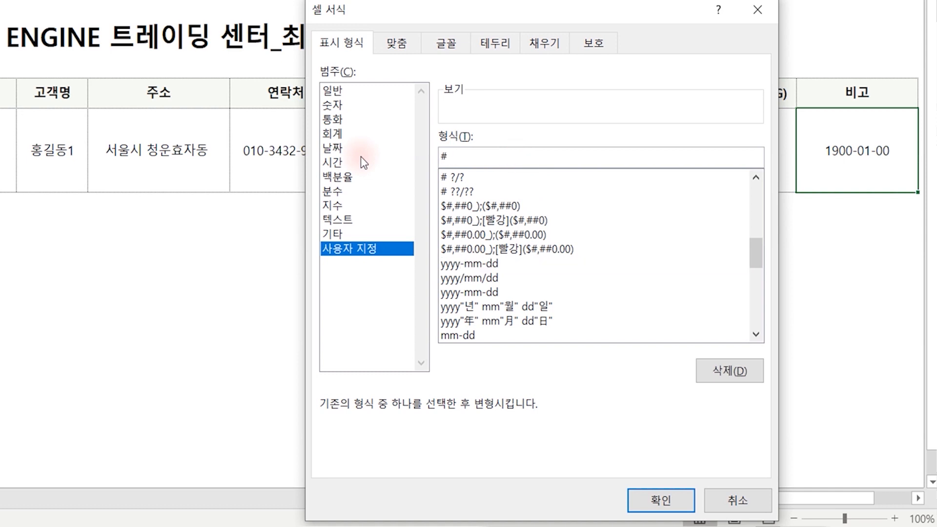
pyautogui.press('Return')
pyautogui.click(557, 329)
pyautogui.click(396, 319)
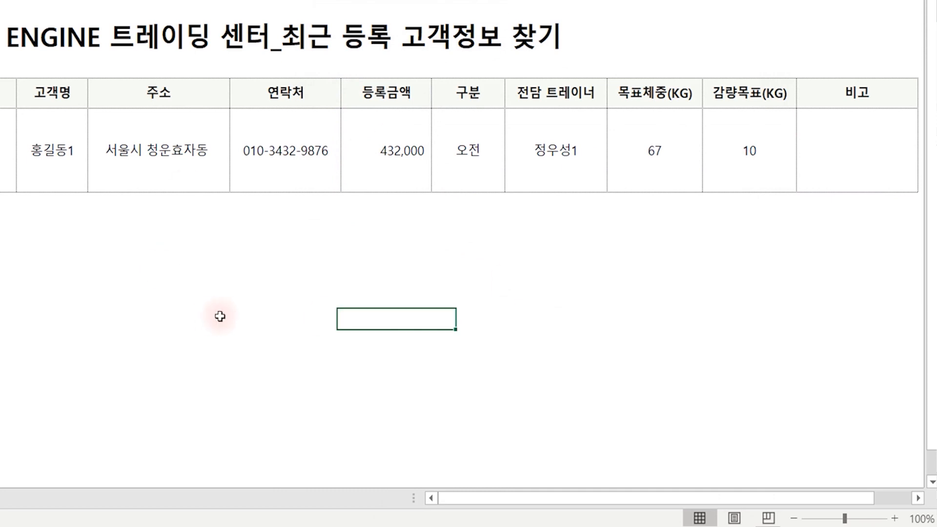
# Step: Test the formatted lookup row by choosing ID6 and finally ID10 from the list in A5
pyautogui.click(217, 312)
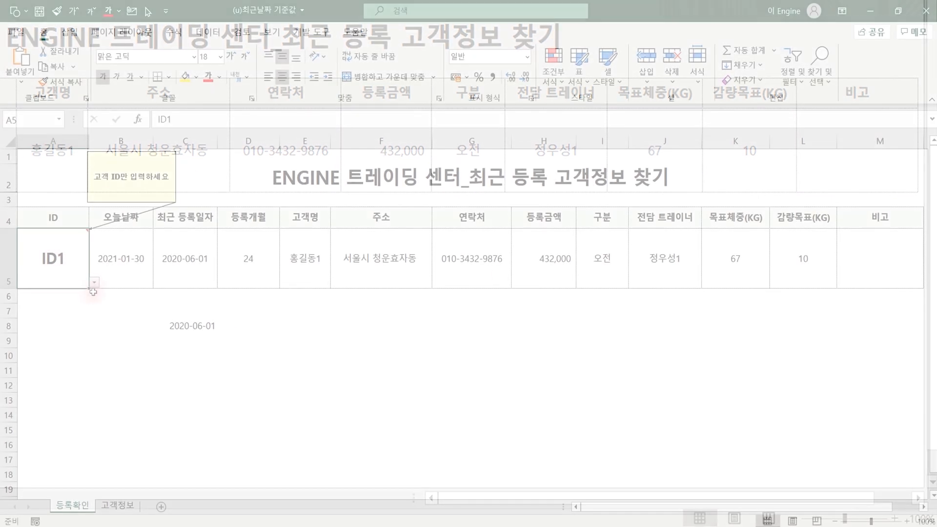
pyautogui.click(94, 282)
pyautogui.click(47, 334)
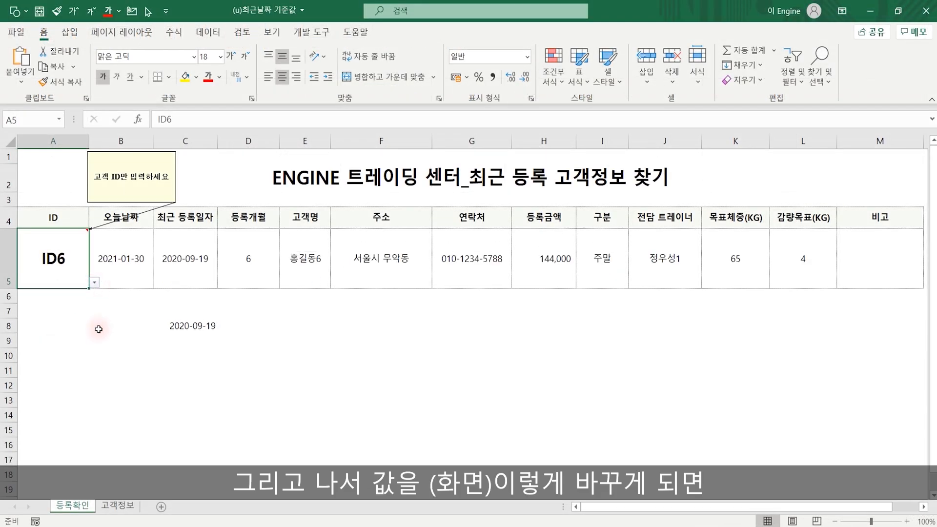
pyautogui.click(94, 283)
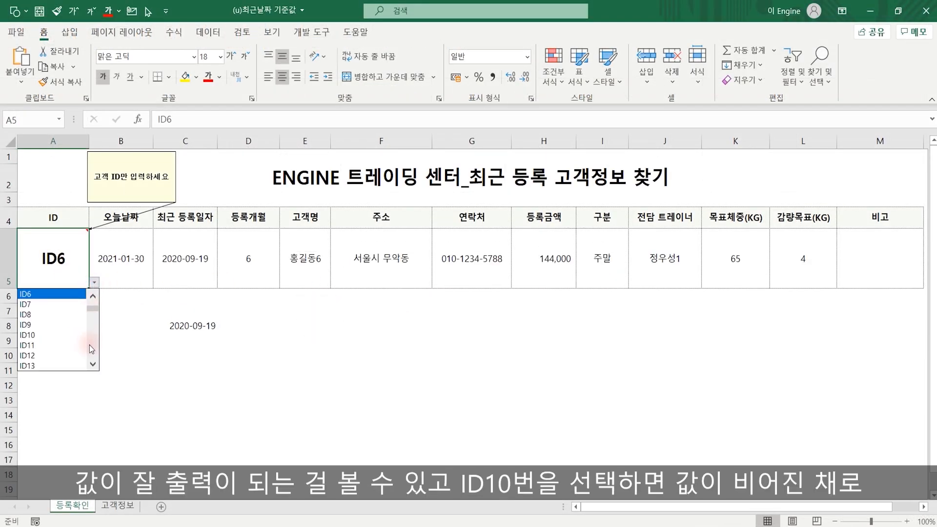
pyautogui.click(41, 336)
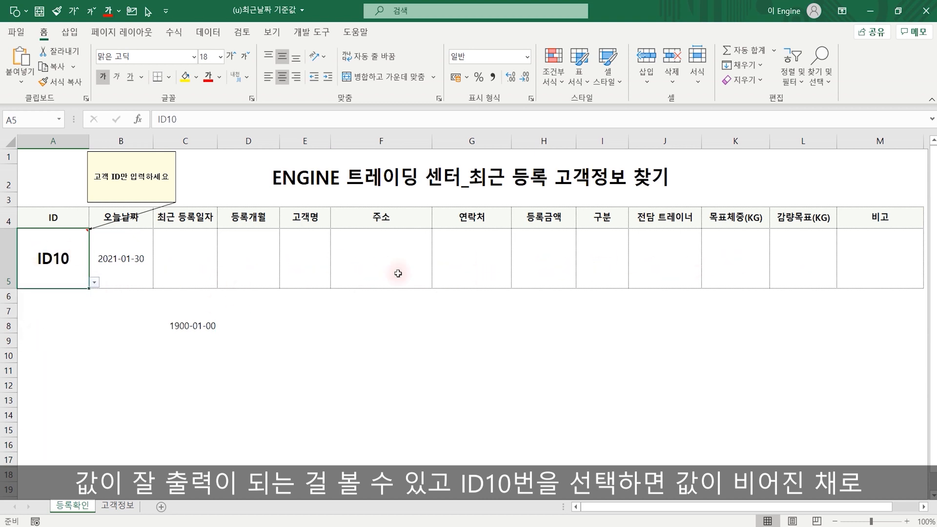